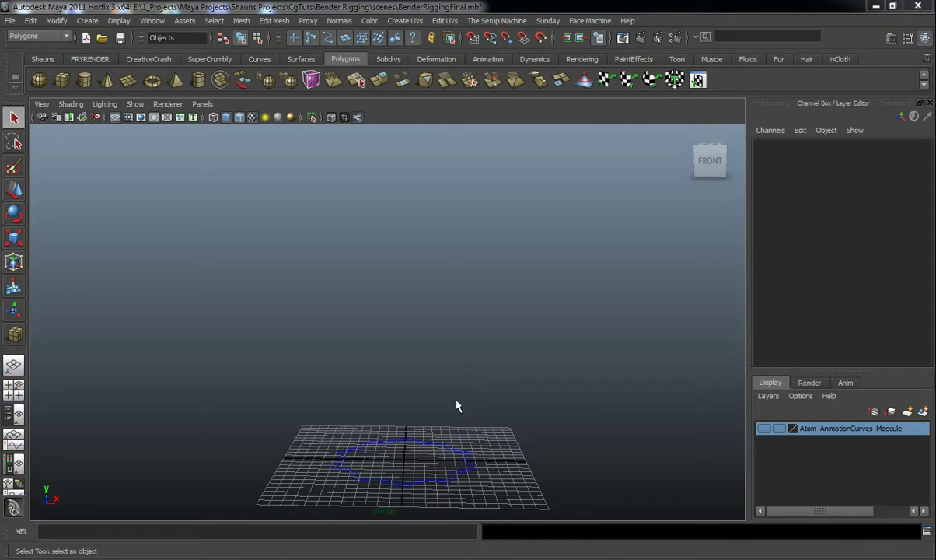
Delete the Atom_AnimationCurves_Moecule display layer.
right_click(829, 436)
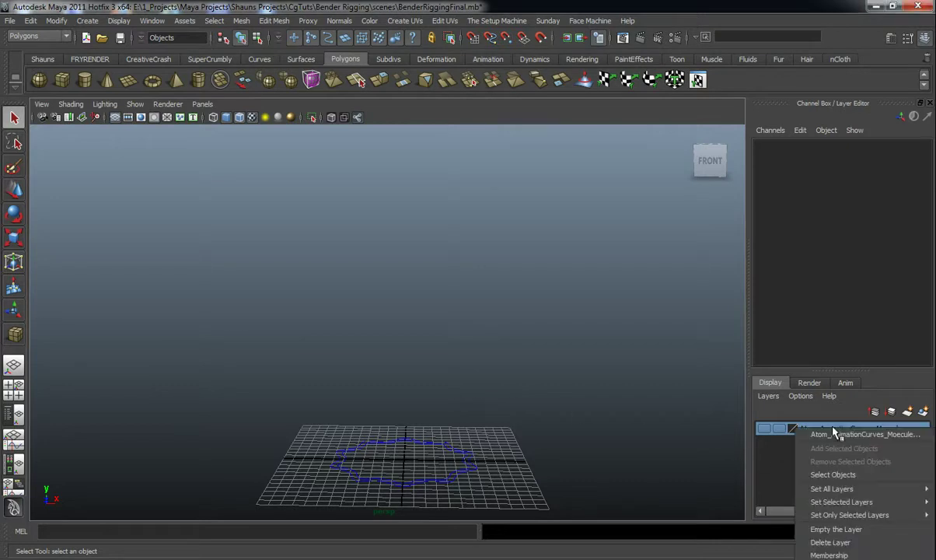
left_click(800, 530)
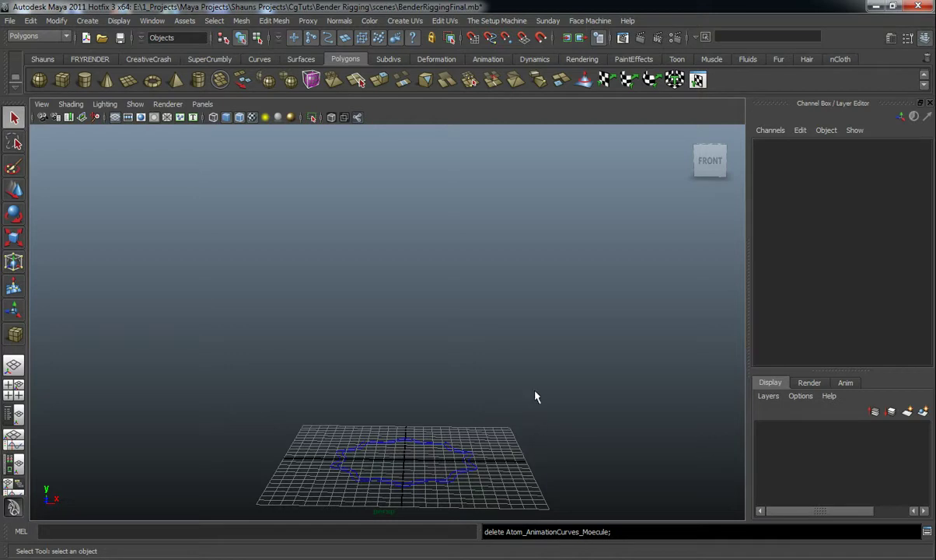
left_click_drag(509, 413, 481, 414, "alt")
middle_click_drag(481, 414, 480, 413, "alt")
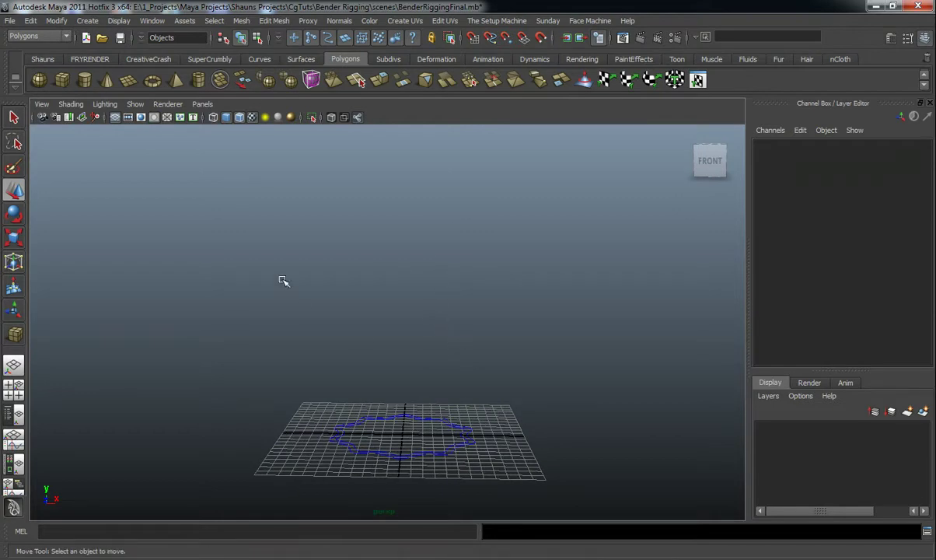
left_click_drag(517, 347, 445, 361, "alt")
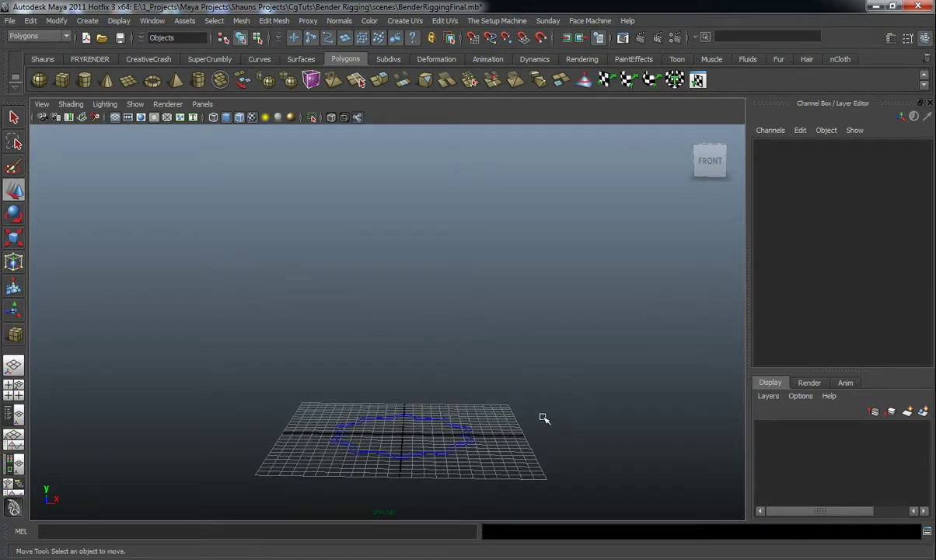
left_click_drag(518, 436, 477, 401, "alt")
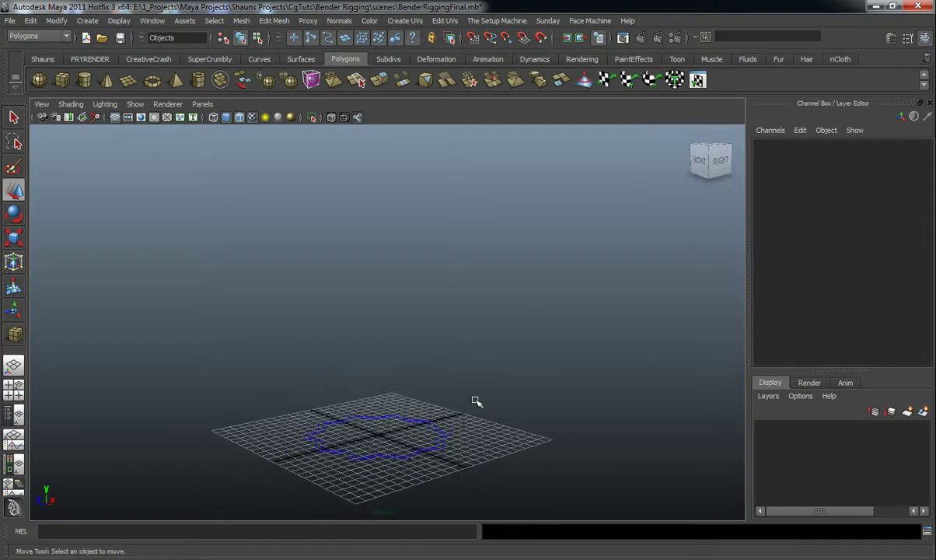
left_click(691, 146)
left_click_drag(535, 299, 433, 374, "alt")
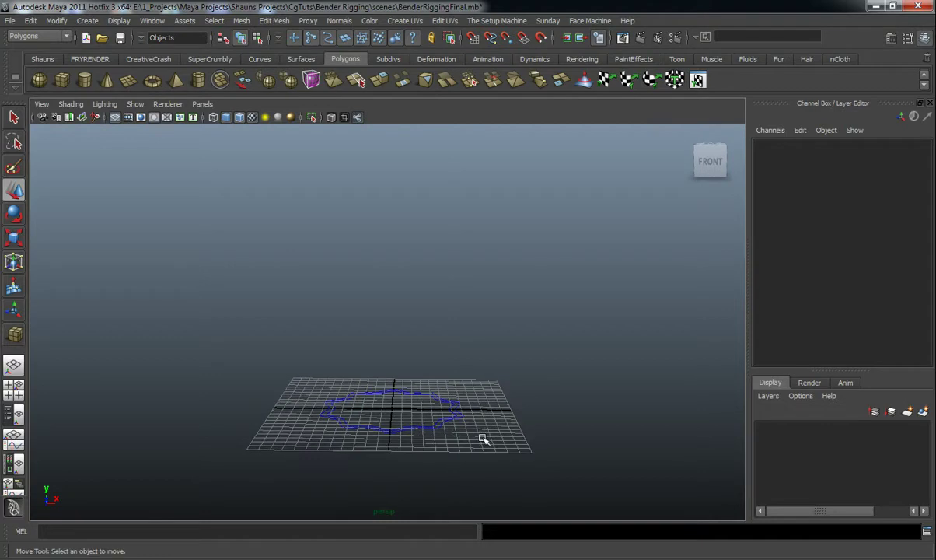
On the master control curve around the grid centre, set Bender Geo Vis to Bender Shown.
left_click(444, 418)
left_click_drag(538, 441, 539, 442, "alt")
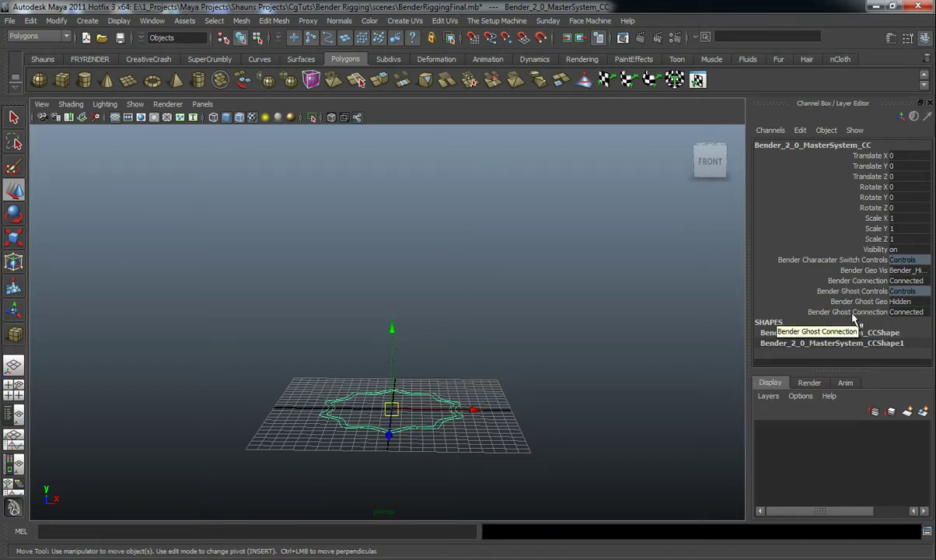
left_click(921, 271)
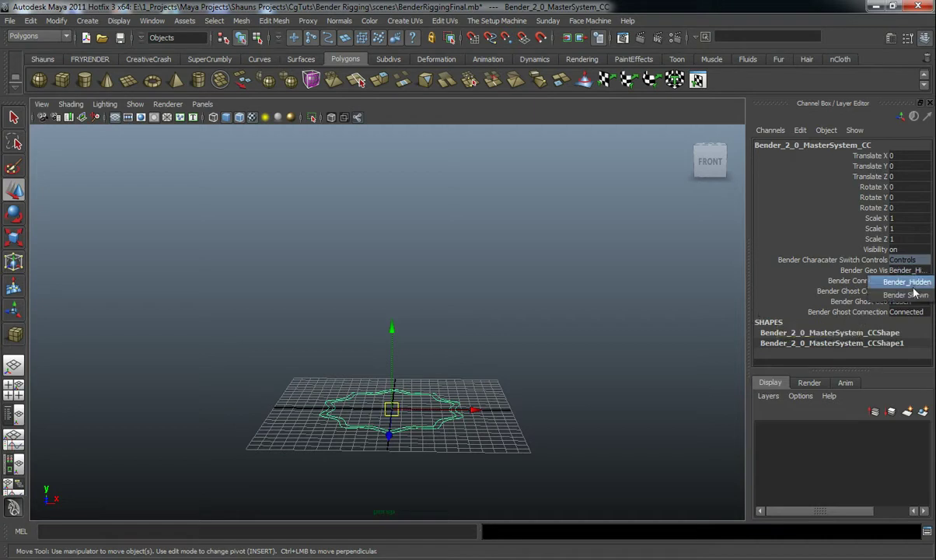
left_click(911, 294)
left_click(522, 347)
On the master control curve, set Bender Geo Vis to Bender_Hidden and Bender Ghost Geo to Shown.
left_click_drag(520, 349, 502, 342, "alt")
left_click(458, 414)
left_click(924, 271)
left_click(916, 285)
left_click(910, 302)
left_click(911, 325)
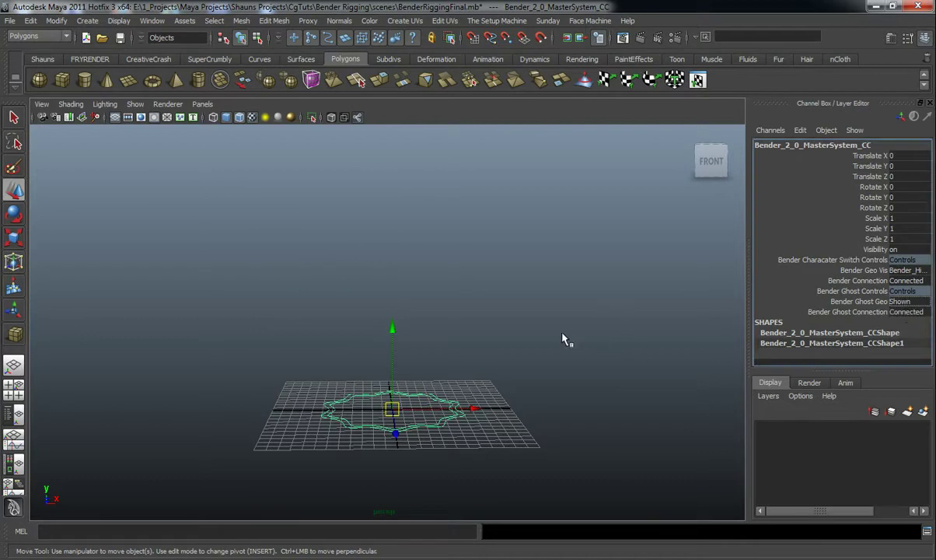
left_click(499, 341)
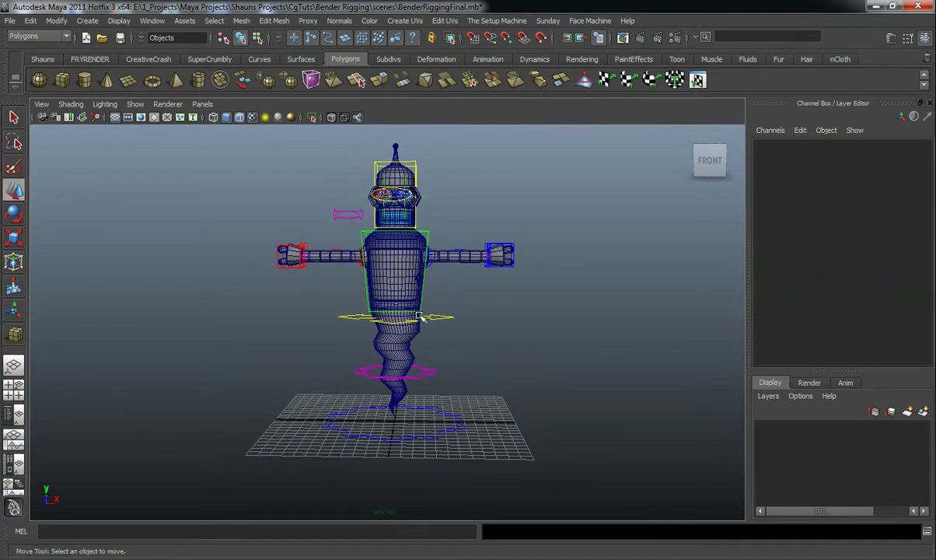
Try moving the ghost rig slightly with the master control curve, undo the move and deselect the curve.
left_click(391, 424)
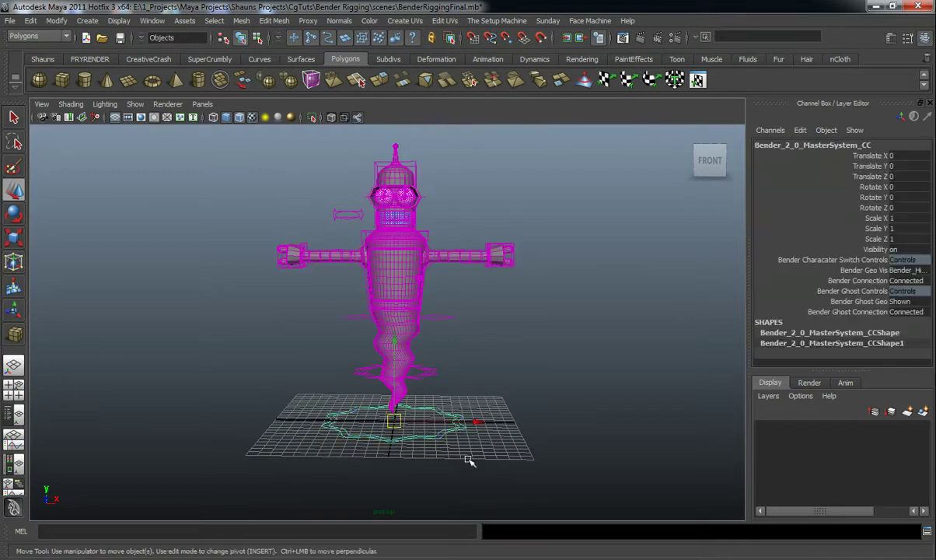
left_click_drag(391, 422, 389, 412)
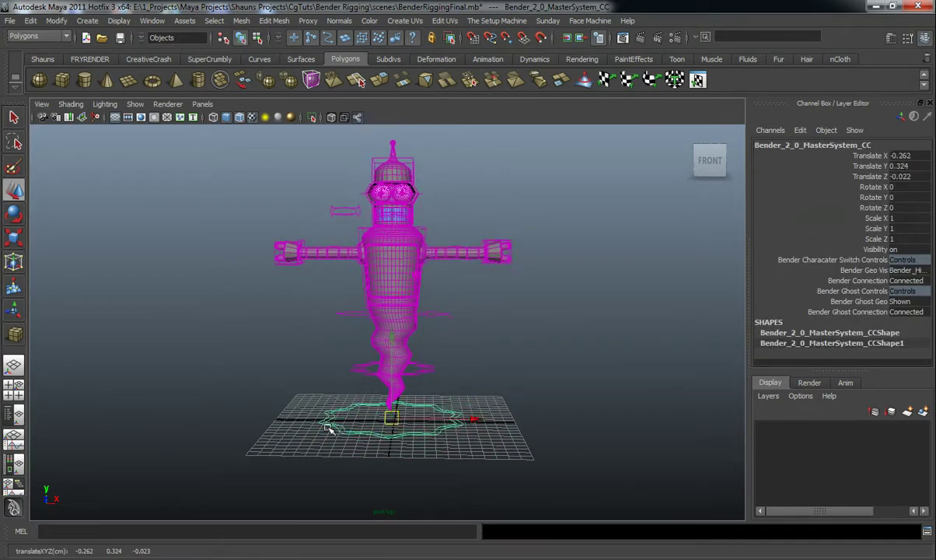
key("ctrl+z")
left_click(518, 401)
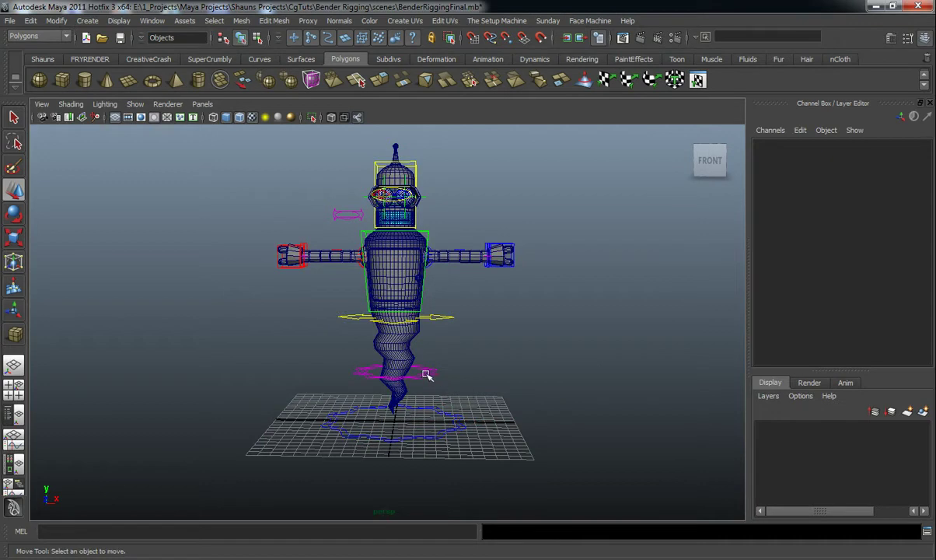
Try moving the ghost with its own main world control to about X 8.24, Y -1.87, Z -0.46, and undo it.
left_click(426, 374)
left_click_drag(395, 372, 473, 368)
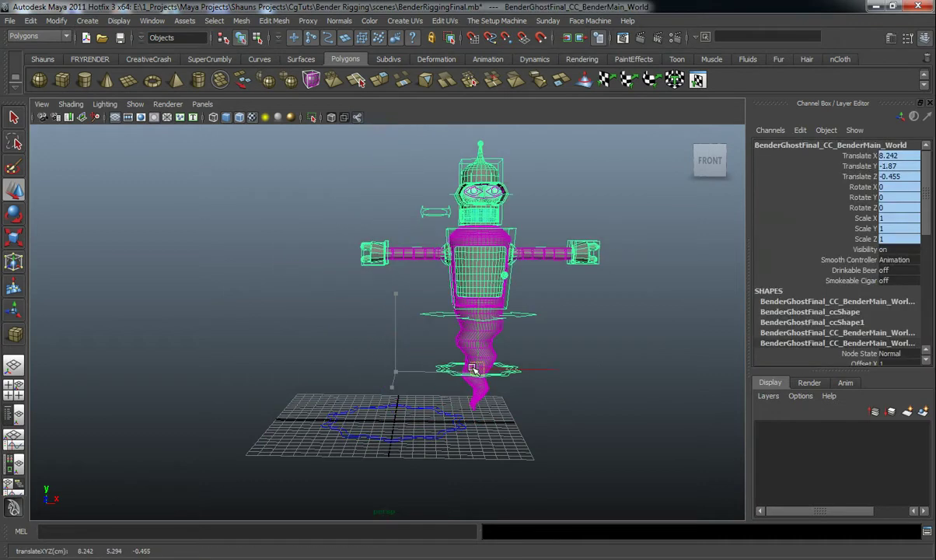
key("ctrl+z")
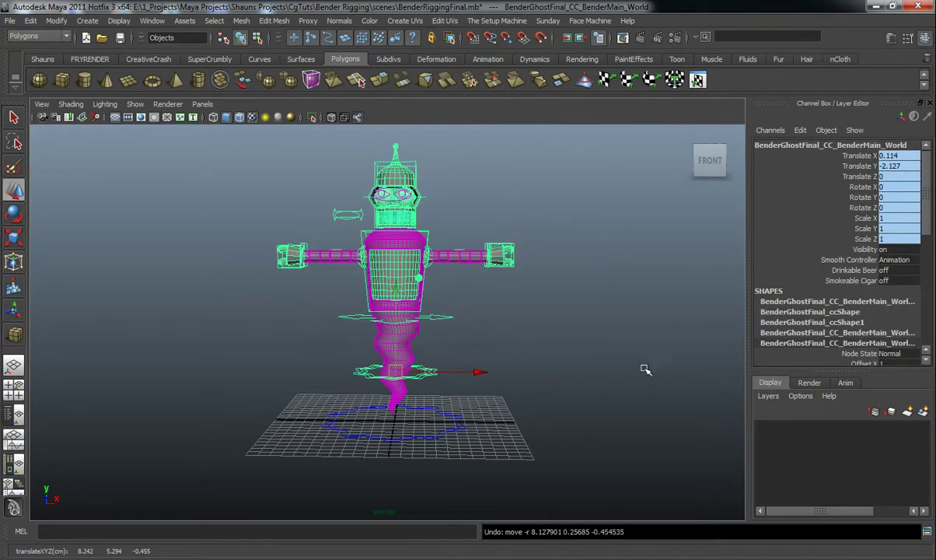
Set Bender Ghost Connection to Free on the master control curve.
left_click(428, 433)
left_click_drag(472, 454, 541, 394, "alt")
key("ctrl+z")
left_click(908, 312)
left_click(914, 337)
left_click_drag(654, 345, 568, 357, "alt")
Move the ghost's main world control to about X 15.38, Y 1.67, Z -2.47, and test-move the master control, undoing the latter.
left_click(428, 380)
left_click_drag(398, 372, 547, 333)
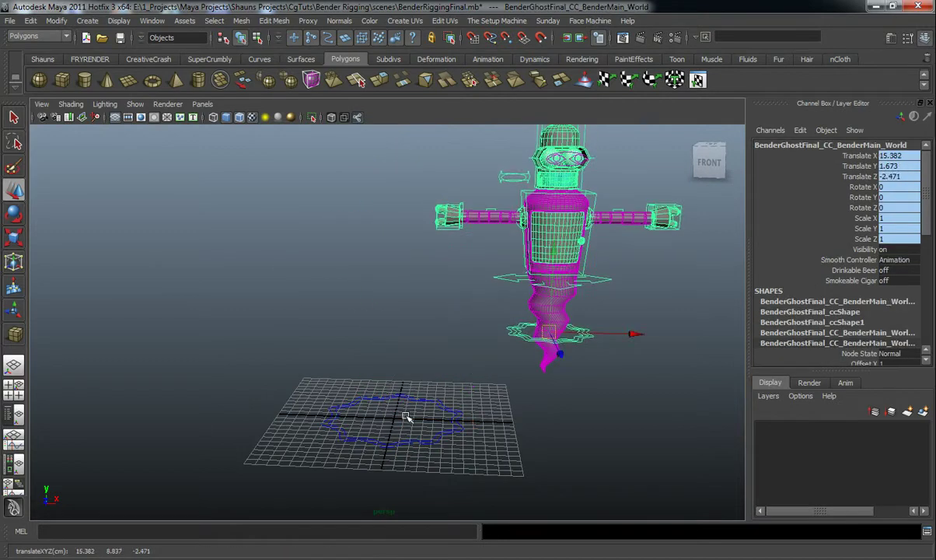
left_click(410, 439)
mouse_move(394, 419)
left_mouse_down()
mouse_move(444, 435)
mouse_move(366, 430)
mouse_move(384, 417)
left_mouse_up()
key("ctrl+z")
left_click_drag(337, 387, 295, 377, "alt")
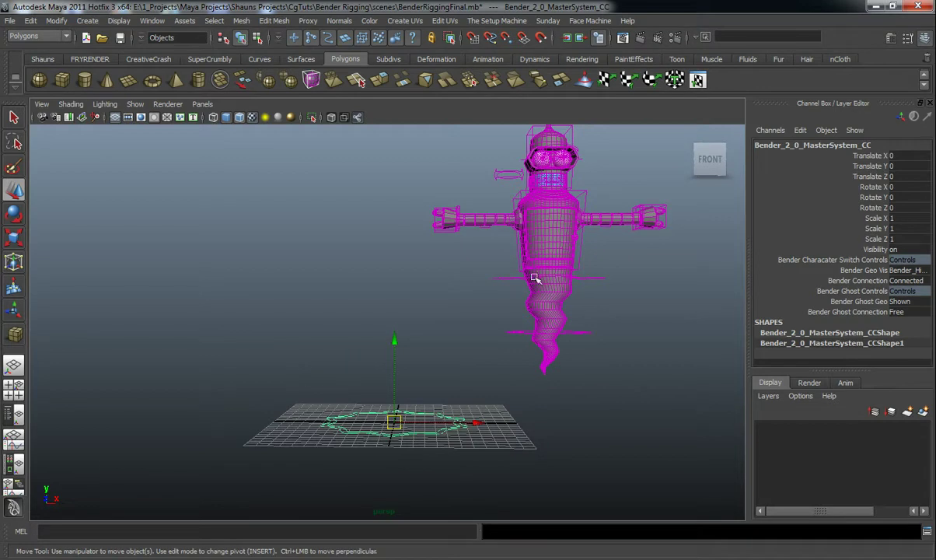
On the master control curve, set Bender Geo Vis to Bender Shown and Bender Connection to Free.
left_click(899, 269)
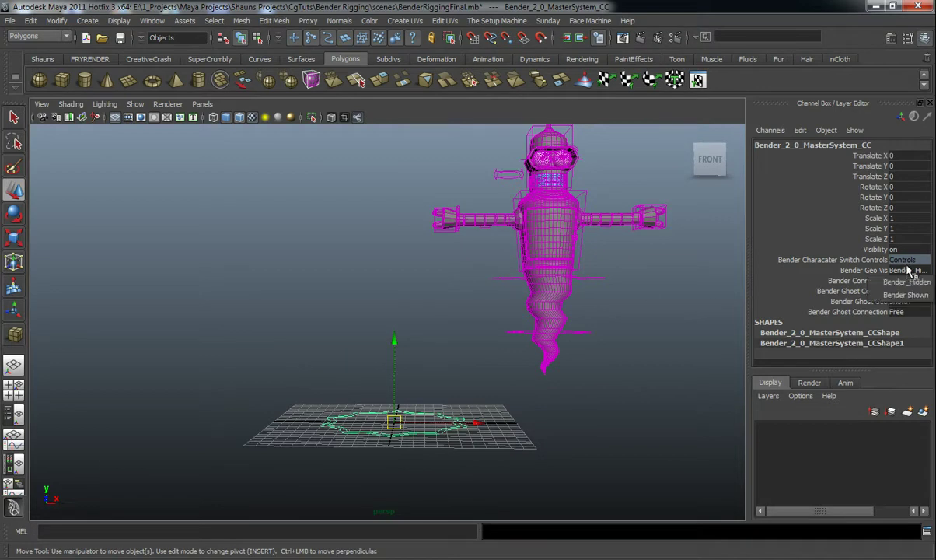
left_click(899, 294)
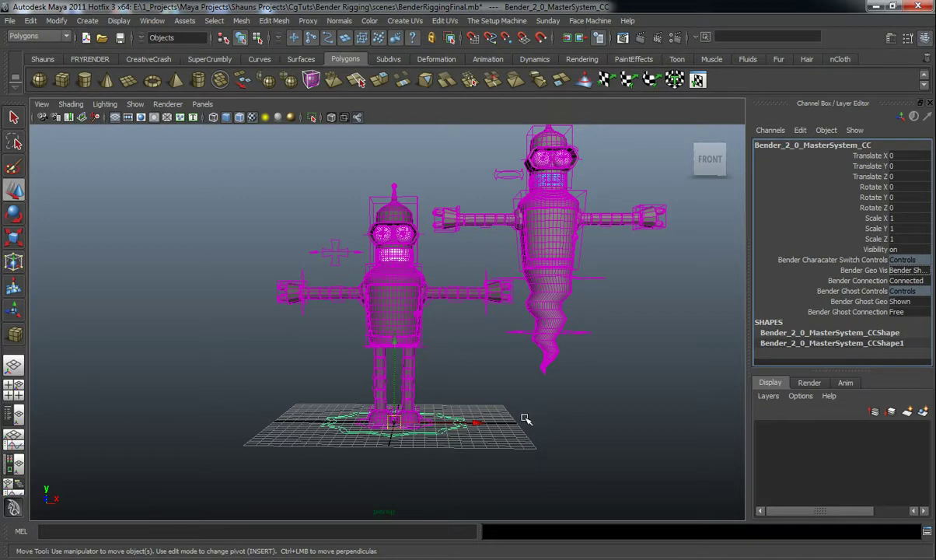
left_click(902, 280)
left_click(900, 299)
left_click_drag(554, 352, 578, 405, "alt")
left_click(577, 405)
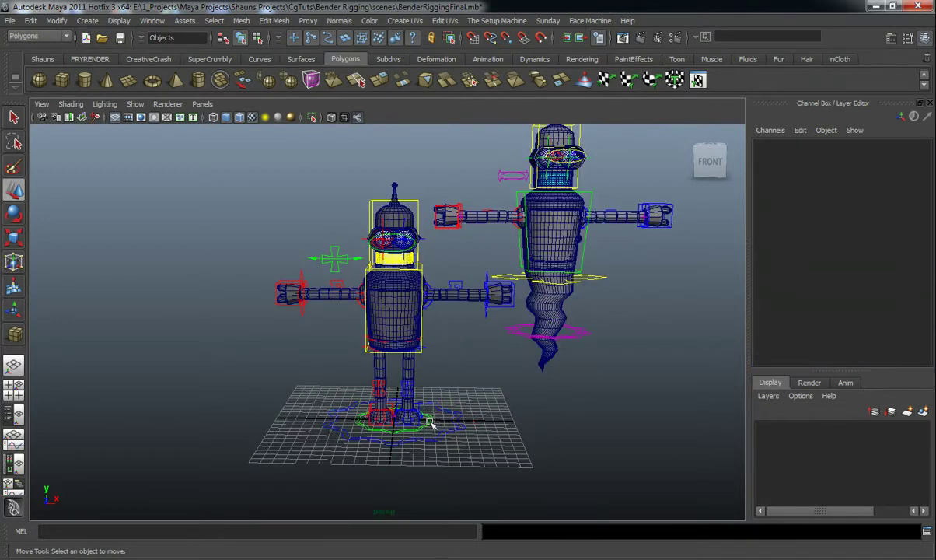
Move Bender's grey master controller to about X -16.48, and test-move the overall master control curve, undoing the latter.
left_click(430, 422)
left_click_drag(473, 422, 312, 420)
left_click(441, 444)
left_click_drag(387, 420, 425, 433)
key("ctrl+z")
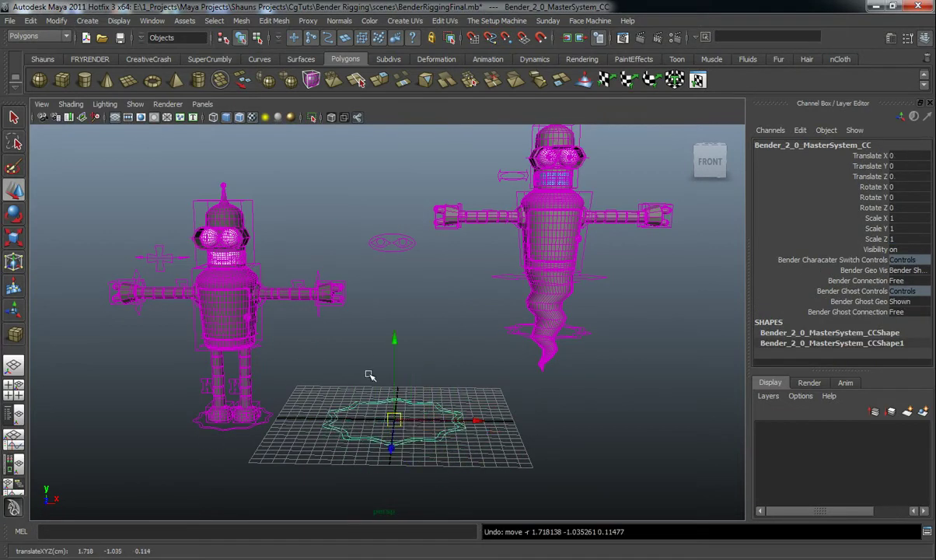
left_click(369, 376)
Select Bender's head control, and undo all moves and switch changes back to Bender and ghost hidden and connected.
left_click(245, 208)
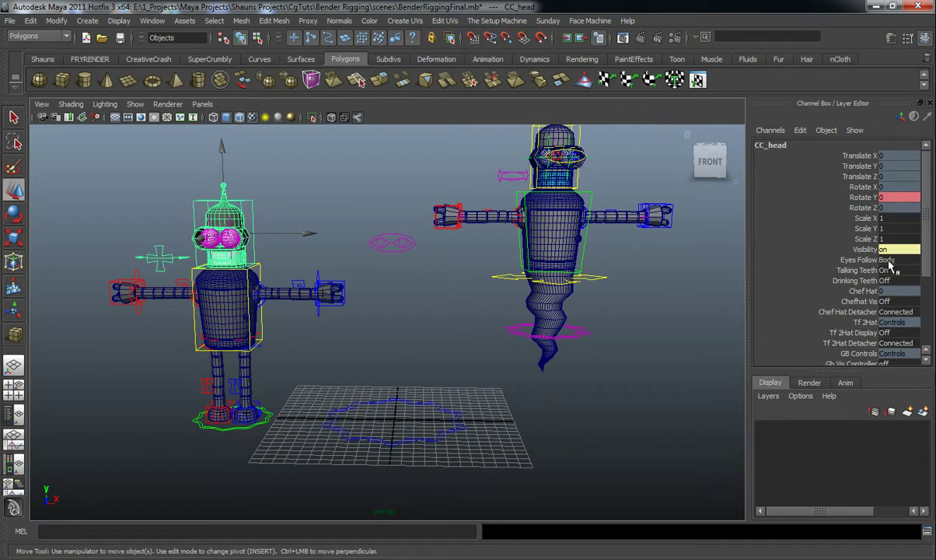
middle_click_drag(398, 320, 395, 309, "alt")
key("ctrl+z")
key("ctrl+z")
key("ctrl+z")
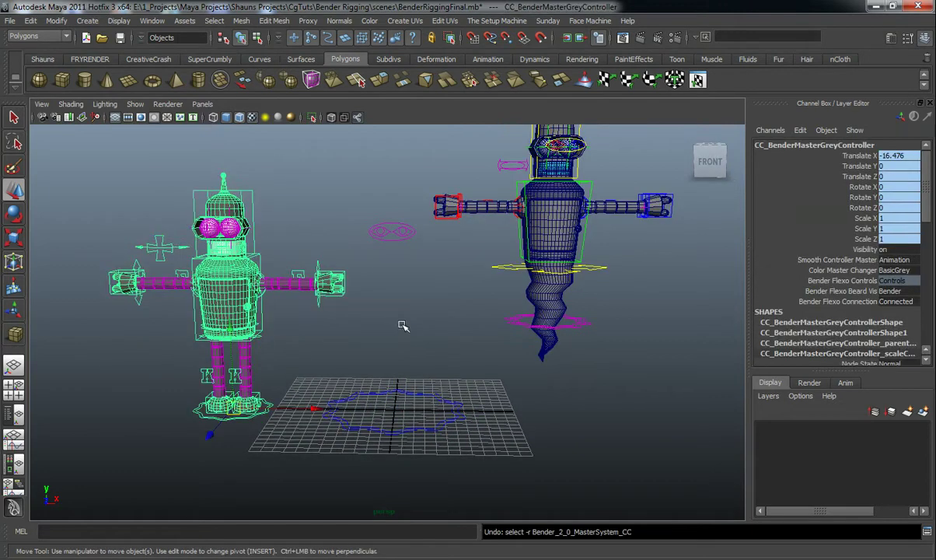
key("ctrl+z")
left_click(518, 374)
key("ctrl+z")
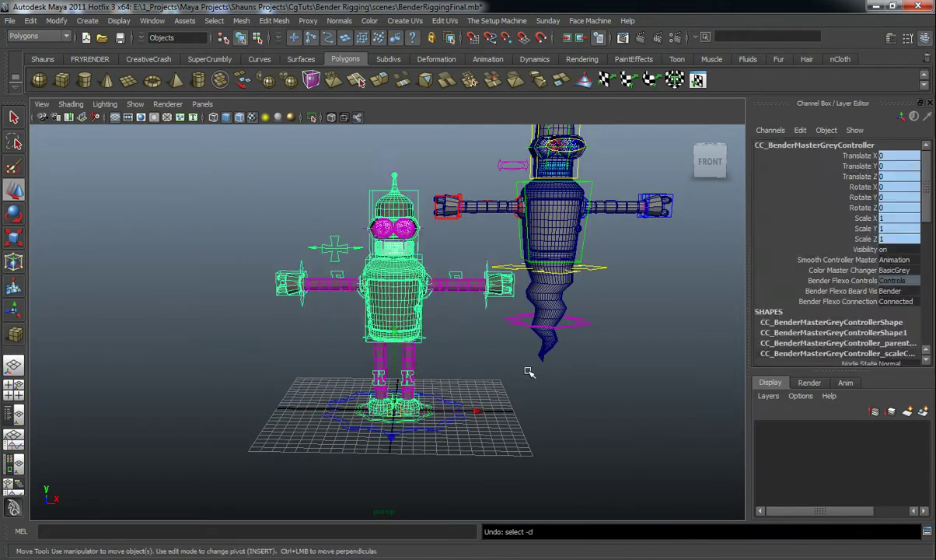
key("ctrl+z")
key("ctrl+z")
key("ctrl+z")
key("ctrl+z")
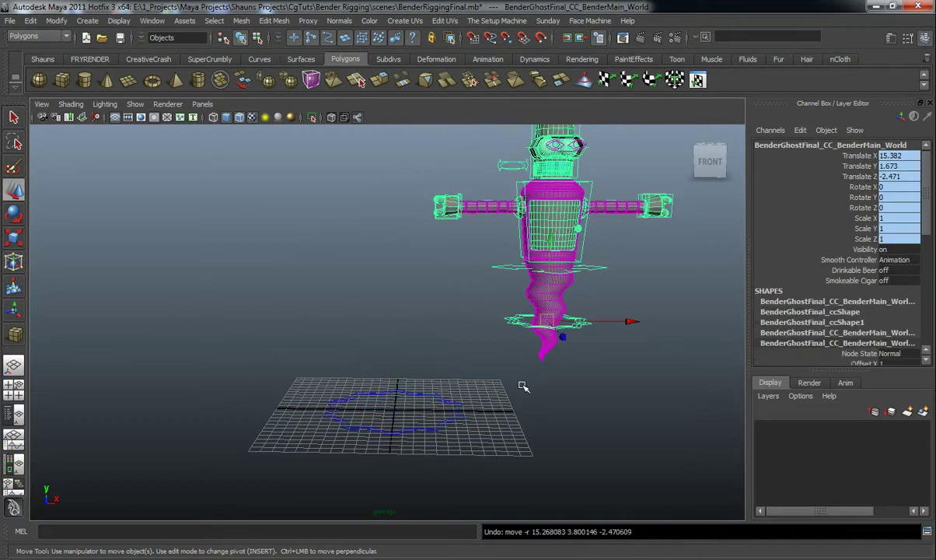
key("ctrl+z")
key("ctrl+z")
key("ctrl+z")
key("ctrl+z")
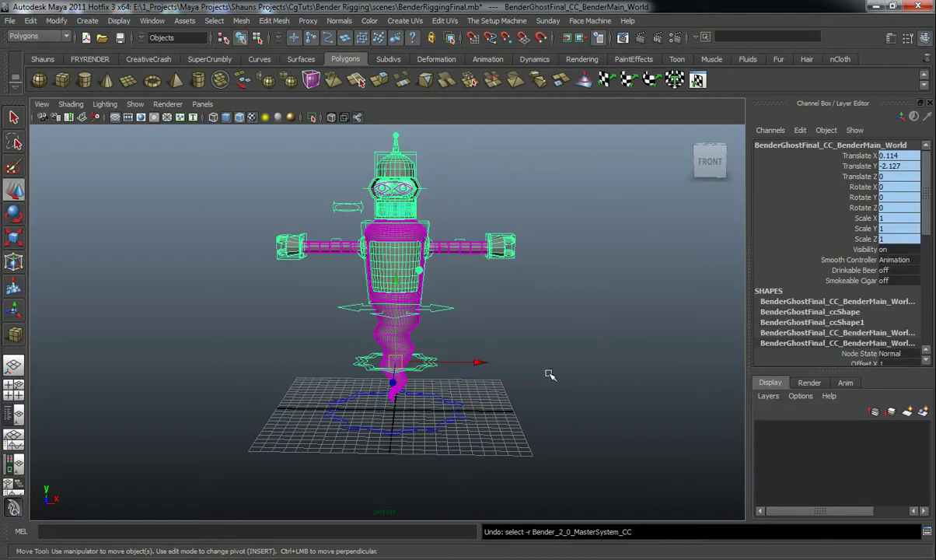
key("ctrl+z")
key("ctrl+z")
key("ctrl+z")
key("ctrl+z")
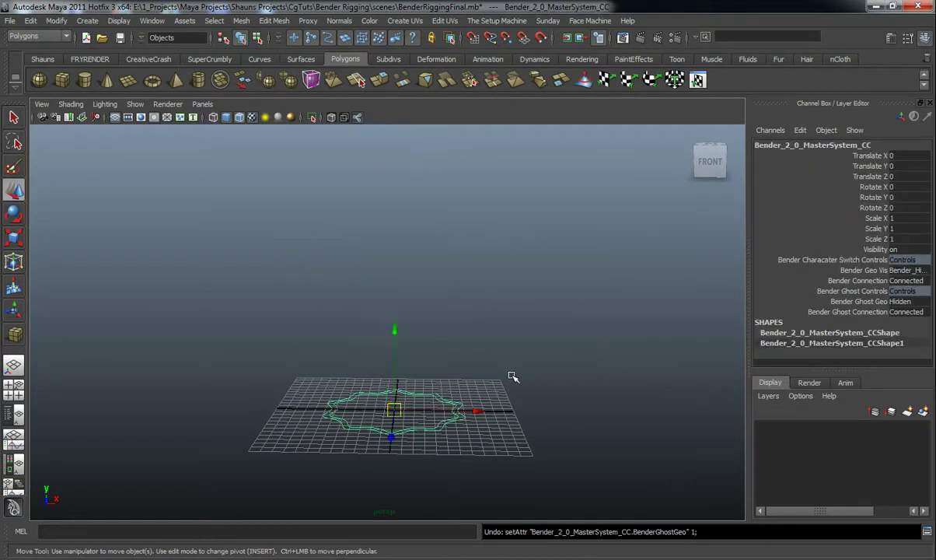
Select the master control curve, set Bender Geo Vis to Bender Shown and deselect the curve.
left_click(512, 378)
left_click(467, 419)
left_click(906, 271)
left_click(902, 297)
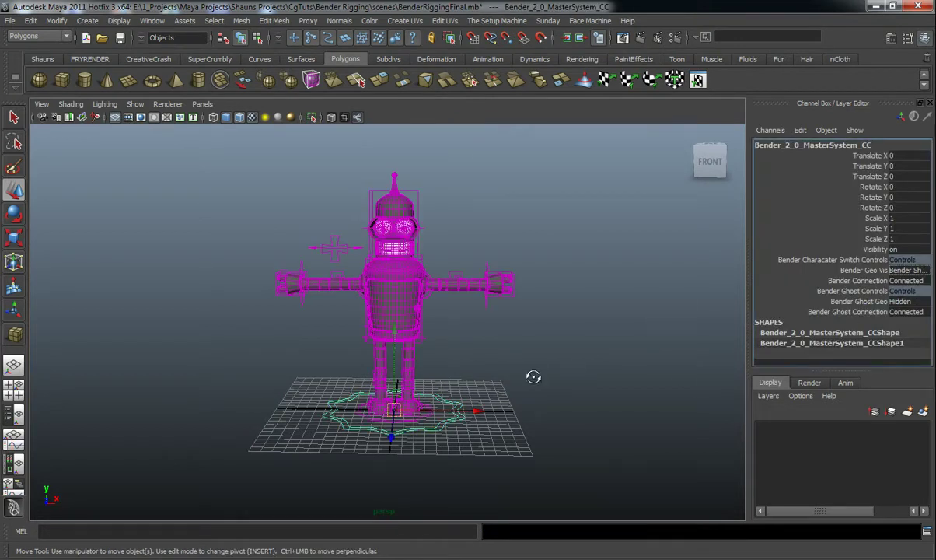
left_click(520, 368)
scroll(482, 366, "up", 5)
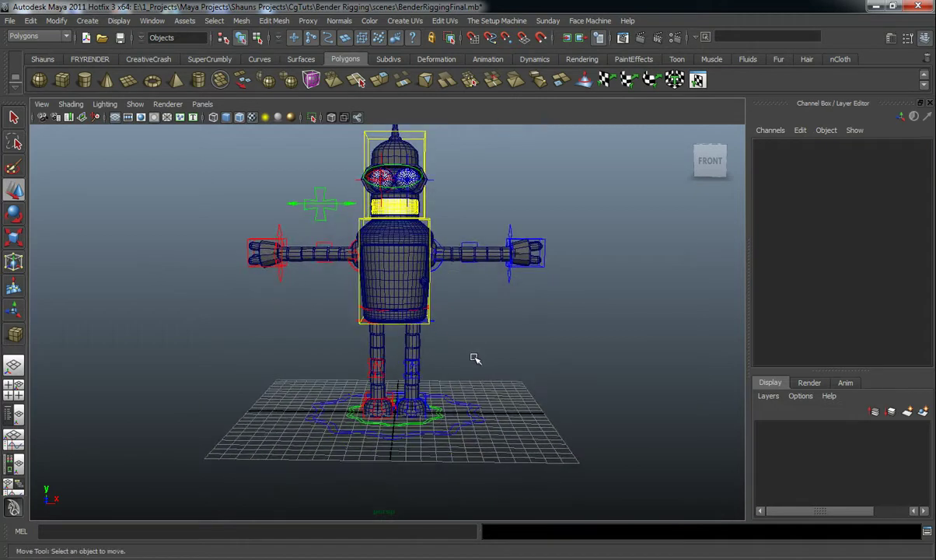
Try scaling Bender uniformly to about 1.56 with the grey master controller at his feet, and undo the scaling.
left_click_drag(475, 357, 464, 413, "alt")
left_click(447, 416)
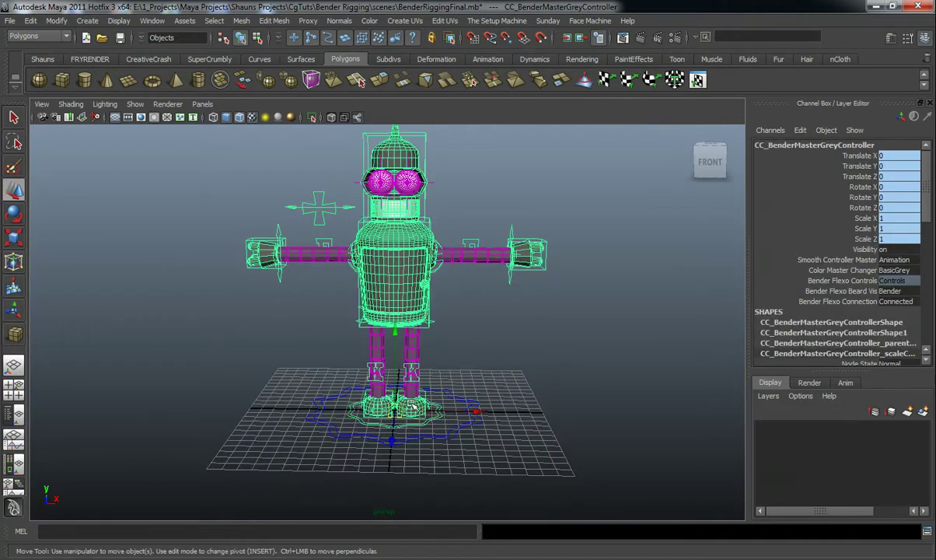
key("r")
left_click_drag(394, 409, 236, 413)
key("ctrl+z")
key("ctrl+z")
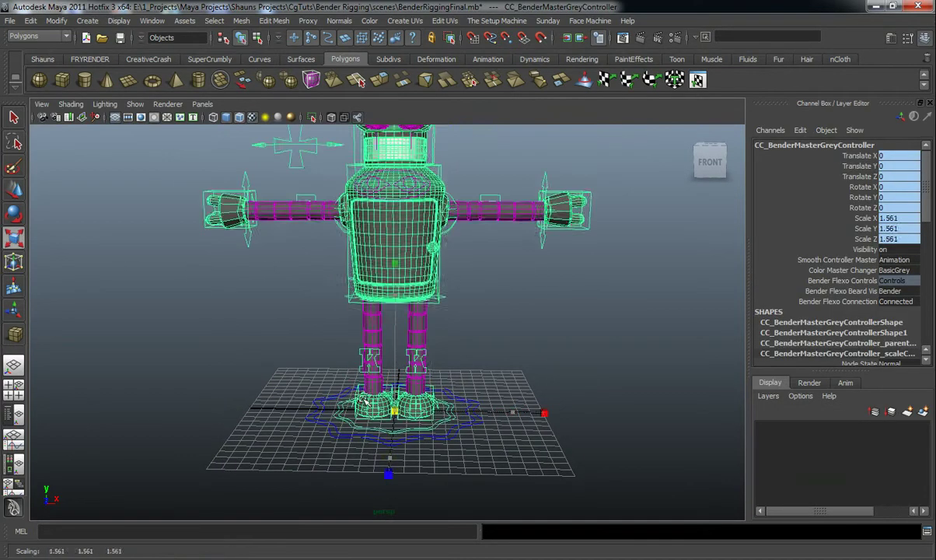
Try moving Bender by about X -1.51, Y 1.87, Z -0.34 with the grey master controller, and undo the move.
key("w")
left_click_drag(392, 411, 377, 398)
key("ctrl+z")
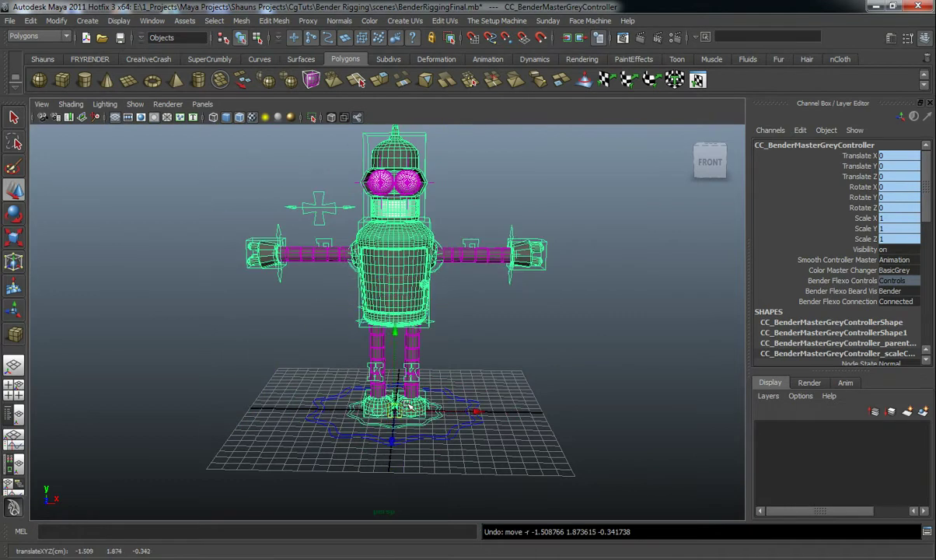
Try rotating Bender about -82.4 degrees around Y with the grey master controller, undo the rotation and deselect it.
key("e")
left_click_drag(486, 443, 355, 458)
key("ctrl+z")
key("ctrl+z")
key("ctrl+z")
key("ctrl+z")
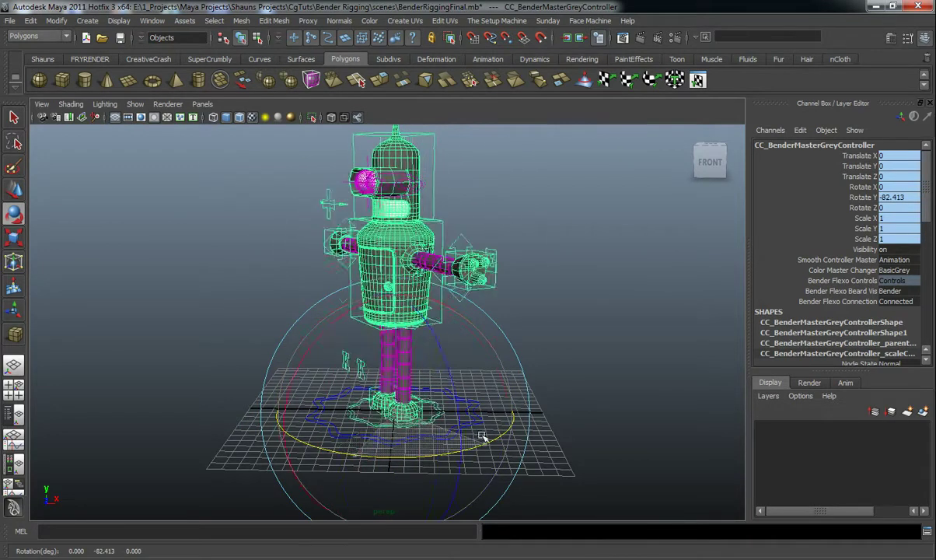
left_click(548, 332)
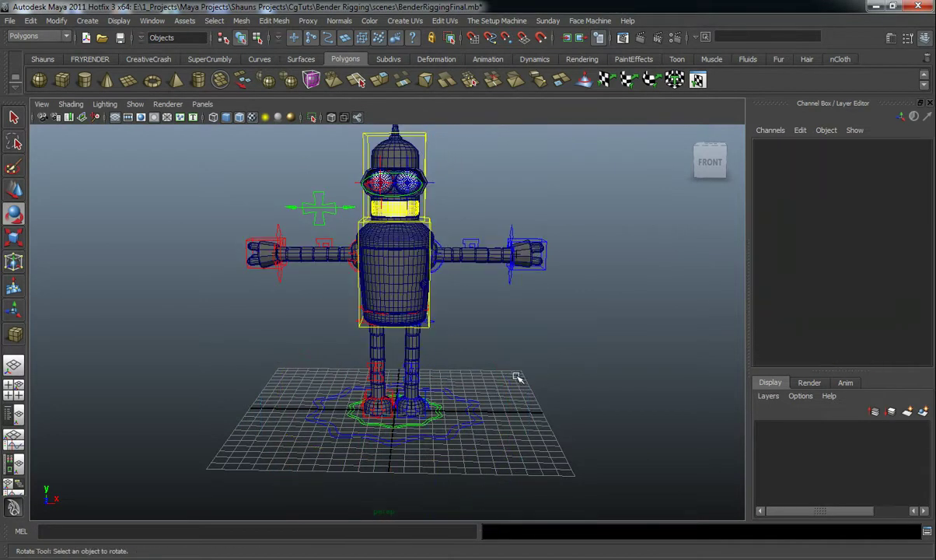
left_click(432, 150)
left_click(896, 282)
left_click(895, 284)
left_click(525, 377)
middle_click_drag(475, 389, 472, 344, "alt")
right_click_drag(472, 344, 461, 379, "alt")
left_click_drag(460, 378, 439, 366, "alt")
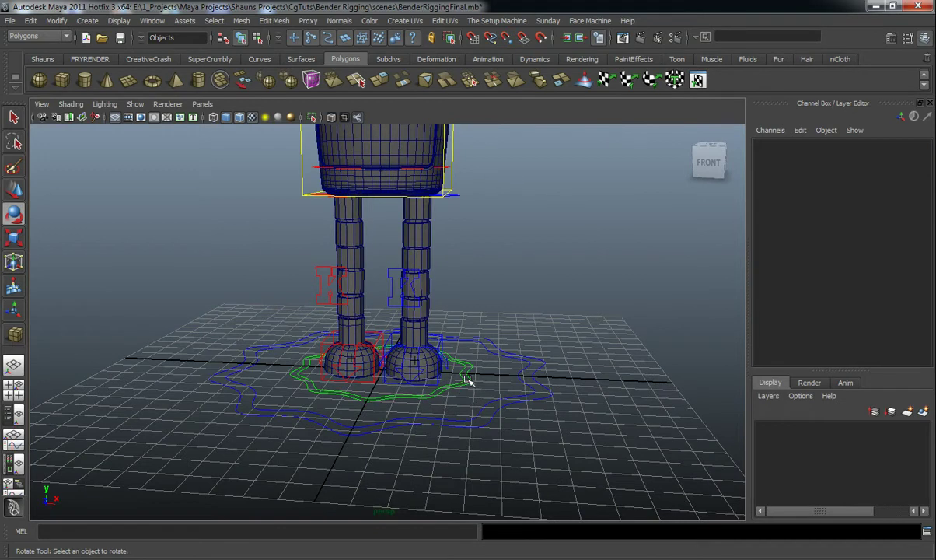
Select the grey master controller at Bender's feet, set Smooth Controller Master to Rendering, and deselect it to inspect the mesh.
left_click(469, 380)
key("f")
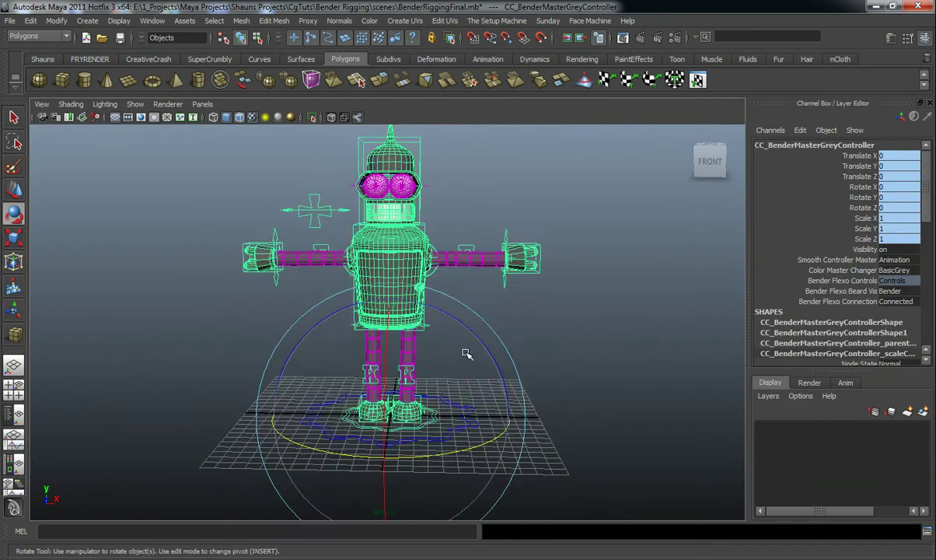
left_click(894, 259)
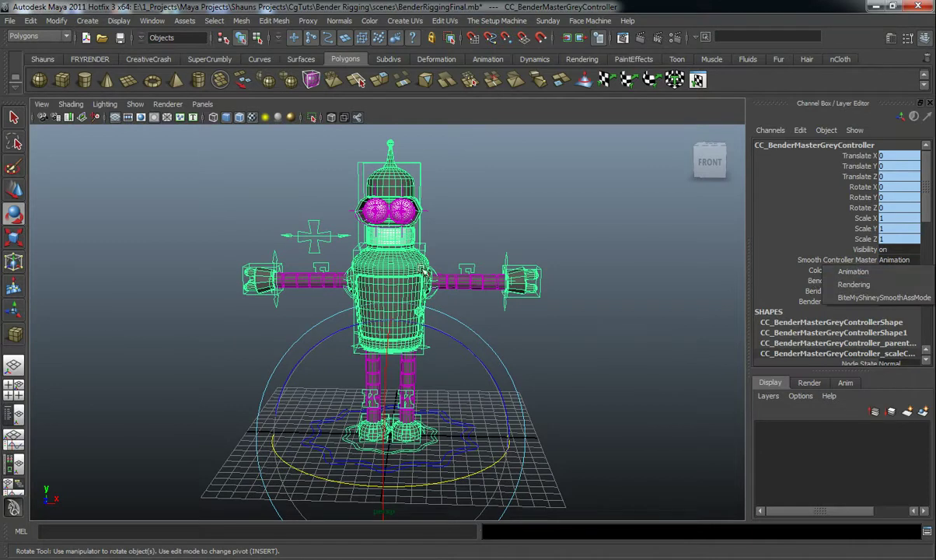
left_click(854, 284)
left_click_drag(529, 316, 463, 318, "alt")
left_click(238, 323)
scroll(350, 297, "up", 5)
left_click_drag(321, 296, 396, 386, "alt")
Set the grey master controller's Smooth Controller Master to BiteMyShineySmoothAssMode and inspect Bender's mesh with the controller deselected.
left_click(459, 449)
left_click(894, 259)
left_click(886, 295)
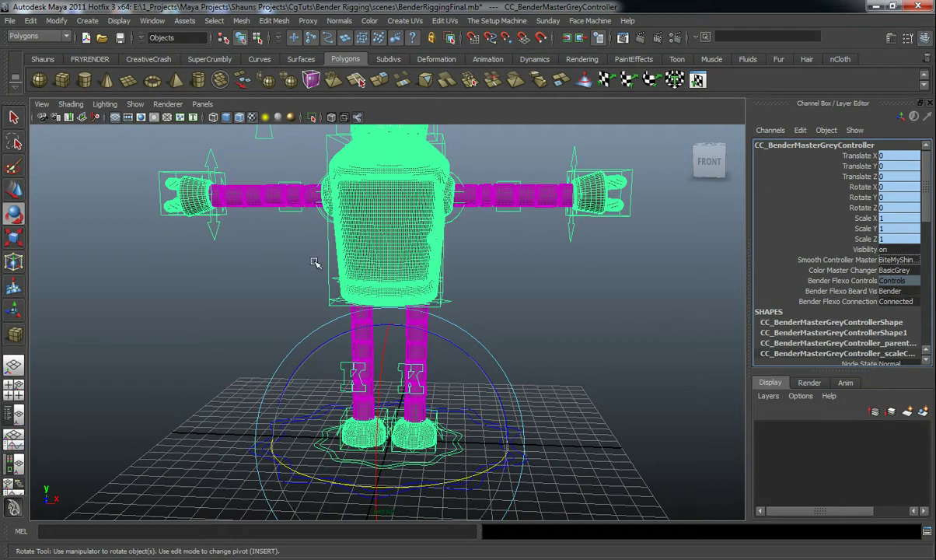
left_click(256, 277)
left_click_drag(256, 277, 272, 312, "alt")
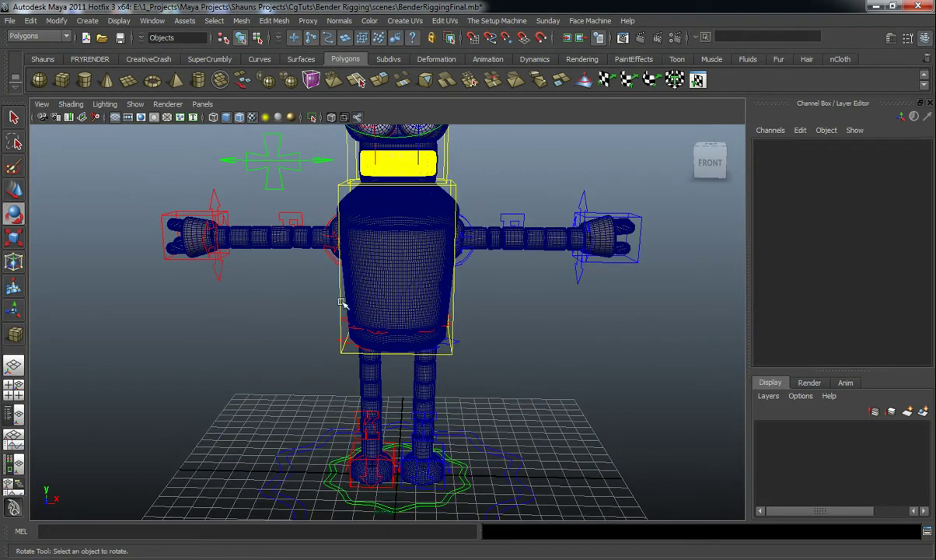
mouse_move(307, 317)
left_mouse_down("alt")
mouse_move(141, 321)
mouse_move(286, 314)
mouse_move(324, 295)
mouse_move(299, 307)
left_mouse_up("alt")
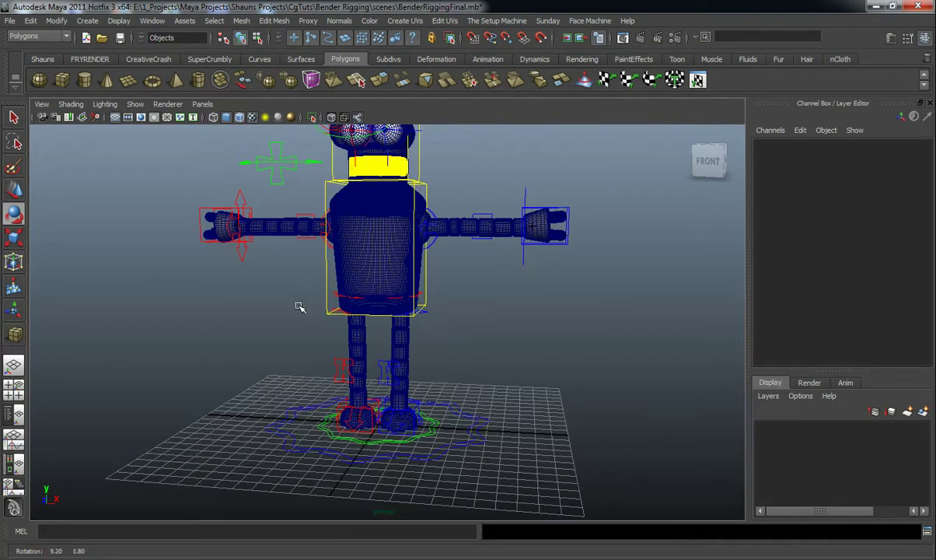
left_click_drag(384, 192, 382, 401, "alt")
Select the grey master controller and set Smooth Controller Master back to Animation.
left_click(441, 430)
left_click(908, 262)
left_click(908, 273)
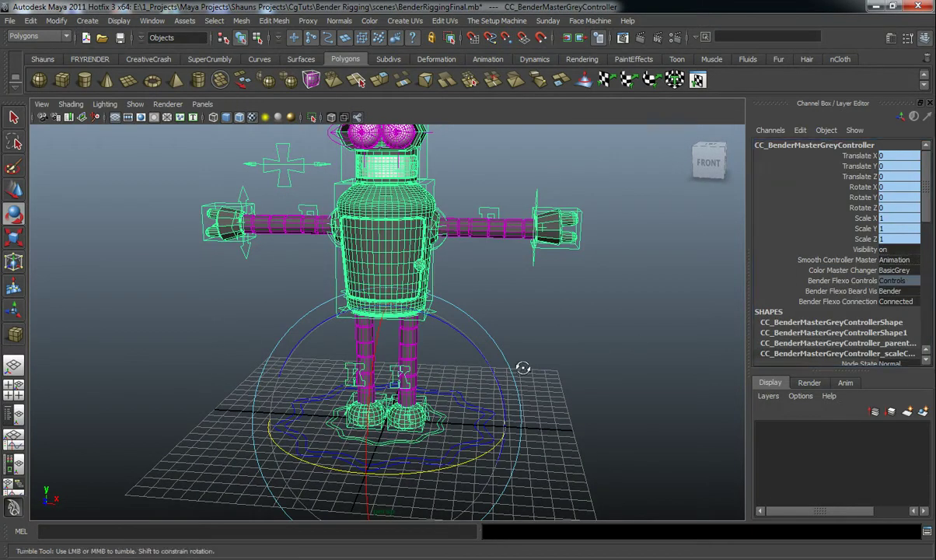
left_click(524, 366)
left_click(460, 422)
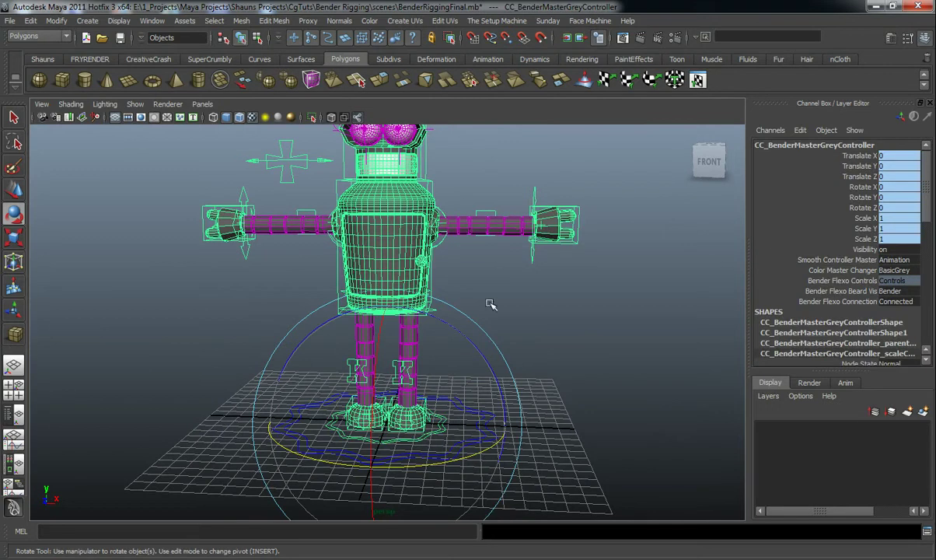
Set the grey master controller's Color Master Changer to Shineymetalgrey and deselect the controller.
left_click(893, 281)
left_click(887, 288)
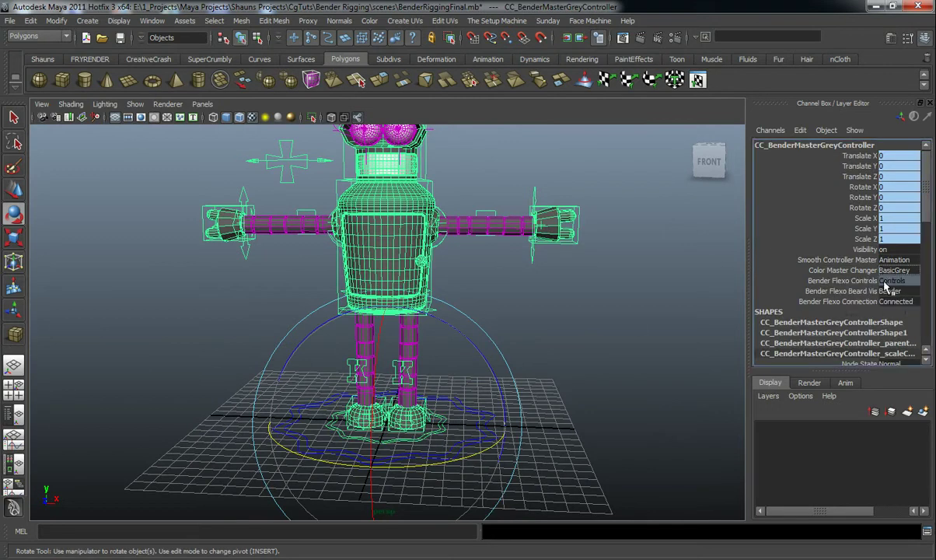
left_click(894, 270)
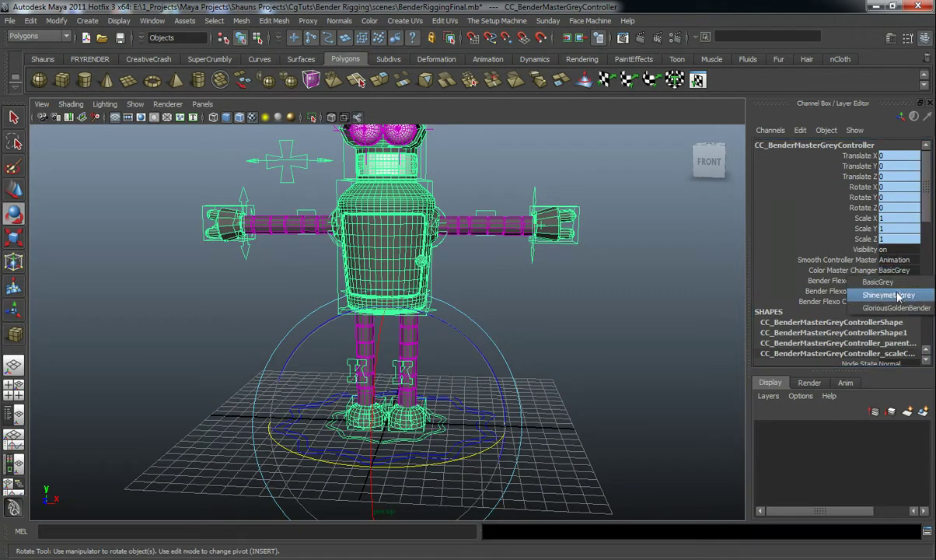
left_click(882, 295)
left_click(461, 266)
left_click_drag(461, 265, 400, 386, "alt")
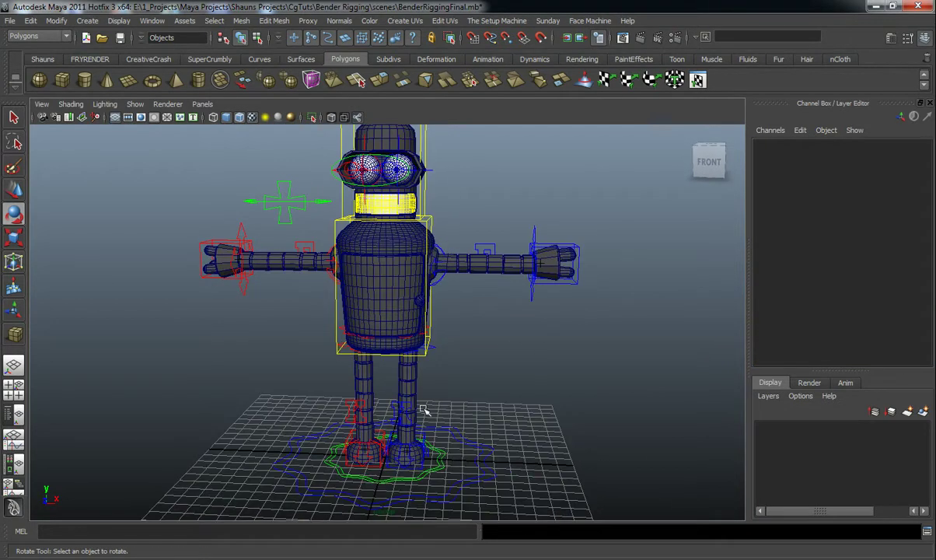
Select the grey master controller and set Color Master Changer to GloriousGoldenBender.
left_click(421, 435)
left_click(894, 270)
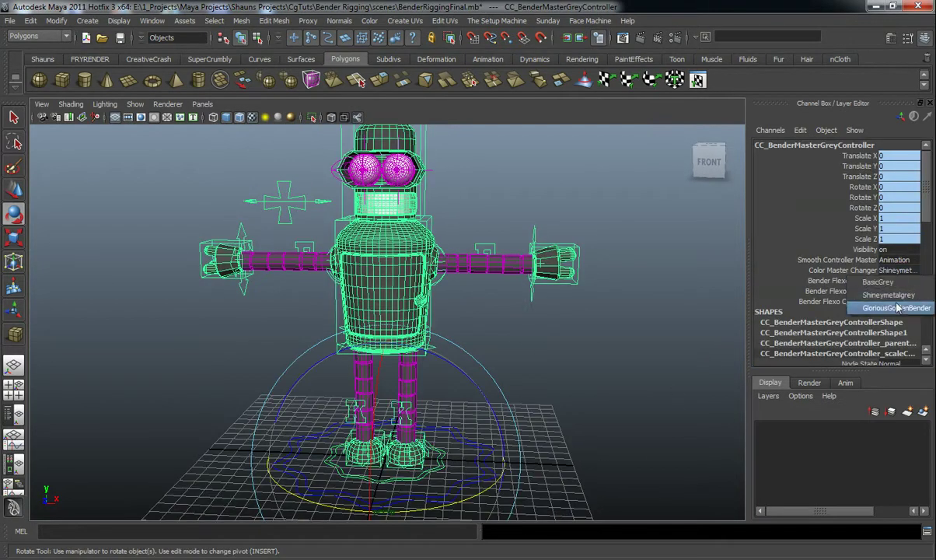
left_click(896, 308)
left_click_drag(512, 318, 428, 318, "alt")
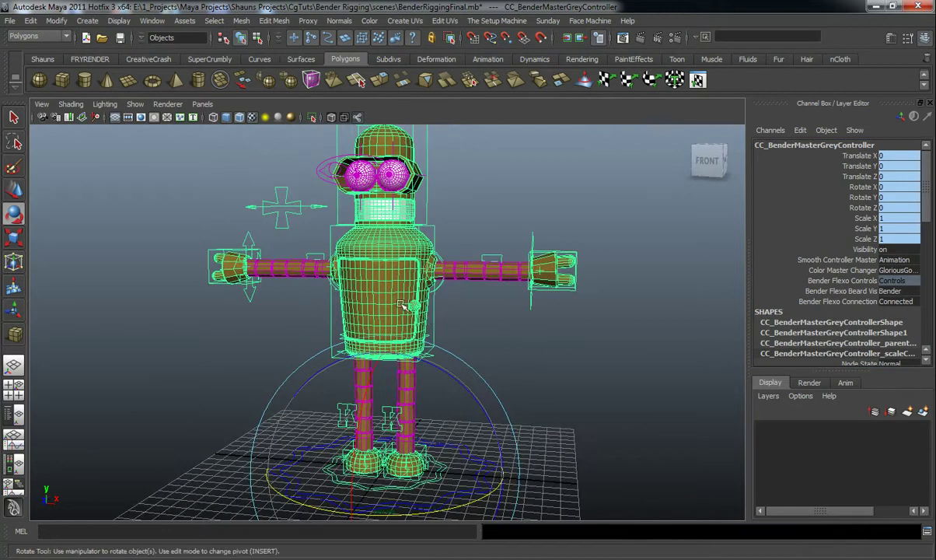
left_click_drag(508, 344, 469, 323, "alt")
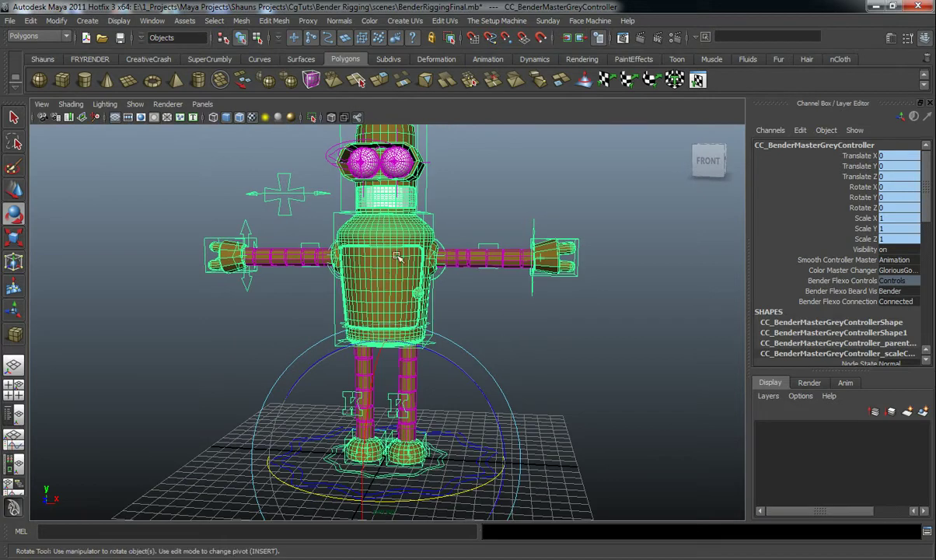
Set the master controller's Bender Flexo Beard Vis to Flexo and inspect the beard below Bender's mouth.
left_click(892, 293)
left_click(894, 302)
middle_click_drag(523, 209, 545, 265, "alt")
scroll(545, 265, "up", 4)
left_click(546, 266)
left_click_drag(545, 265, 470, 256, "alt")
middle_click_drag(470, 255, 451, 314, "alt")
scroll(451, 313, "up", 3)
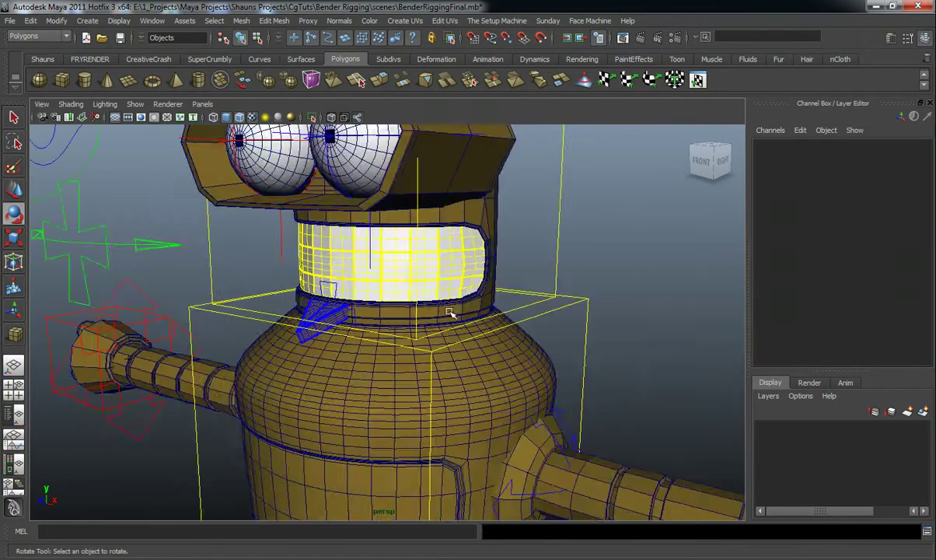
Select the beard control curve below Bender's mouth and set its Bear Smooth attribute to rendering.
scroll(451, 313, "up", 3)
left_click_drag(292, 252, 284, 261)
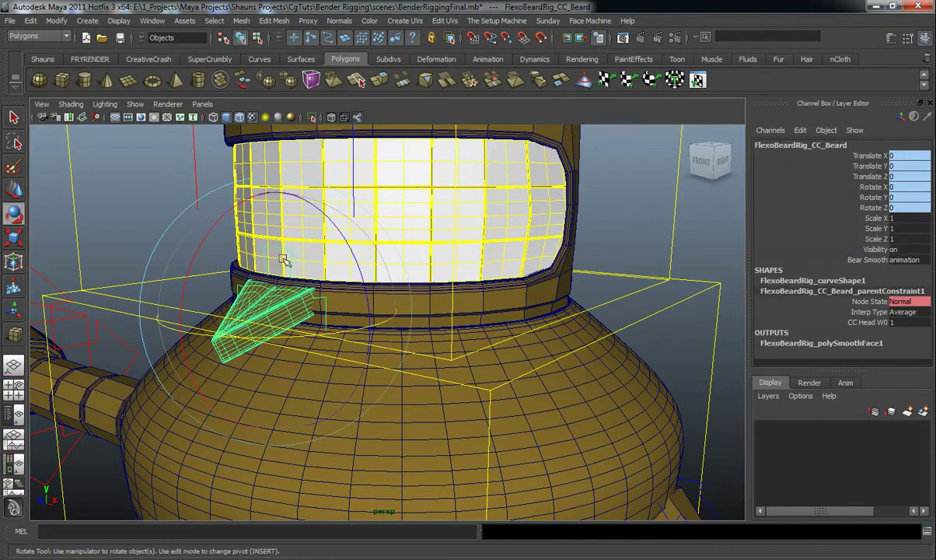
scroll(357, 314, "down", 5)
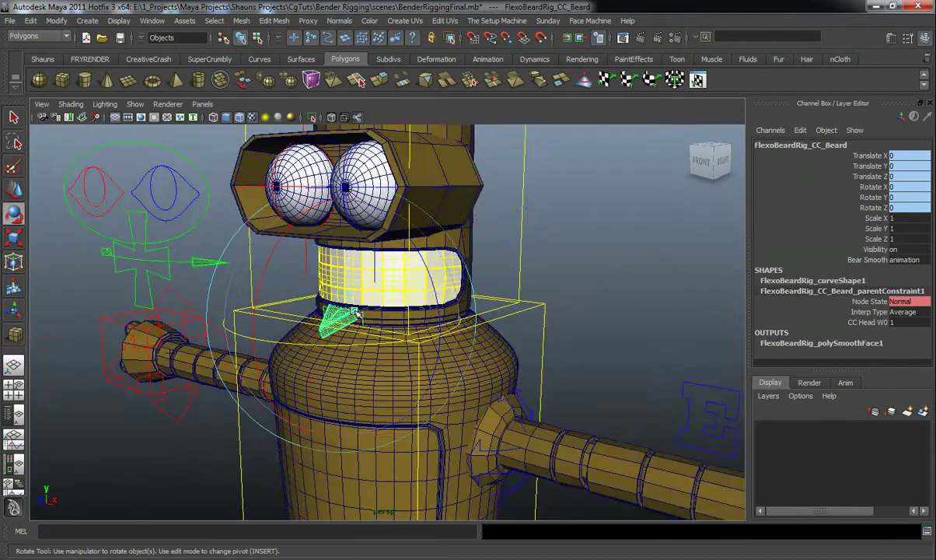
left_click(913, 261)
left_click(907, 285)
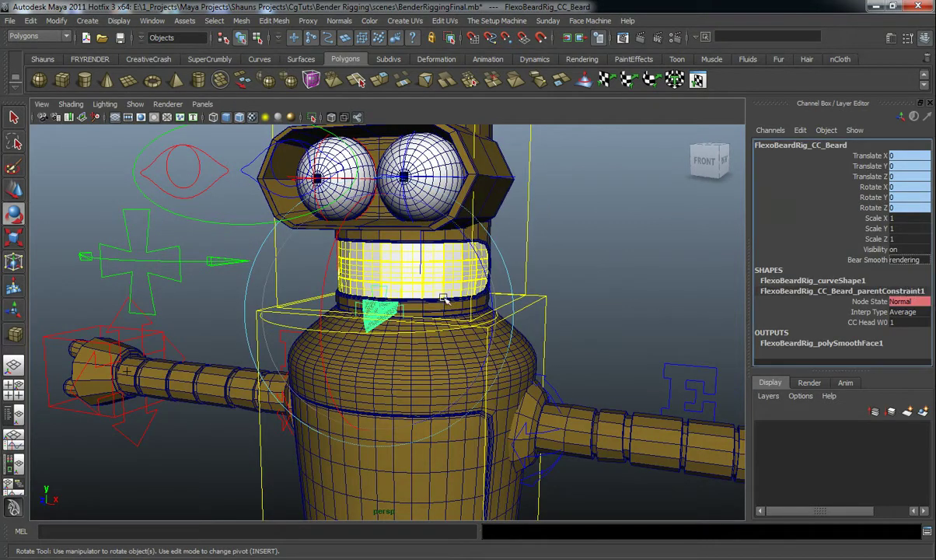
Set the beard control's Bear Smooth attribute back to animation and deselect the control.
left_click(916, 261)
left_click(912, 272)
left_click(515, 301)
left_click_drag(513, 302, 576, 313, "alt")
right_click_drag(575, 313, 491, 336, "alt")
middle_click_drag(490, 336, 464, 246, "alt")
left_click_drag(464, 247, 463, 262, "alt")
Select the grey master controller, keep Smooth Controller Master on Animation and set Color Master Changer to Shineymetalgrey.
left_click(454, 514)
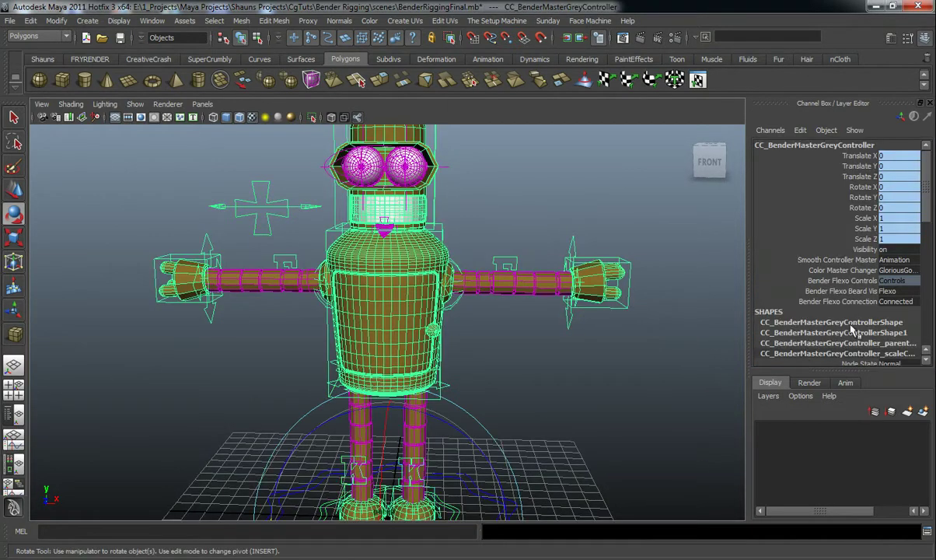
left_click(886, 261)
left_click(890, 273)
left_click(893, 272)
left_click(896, 295)
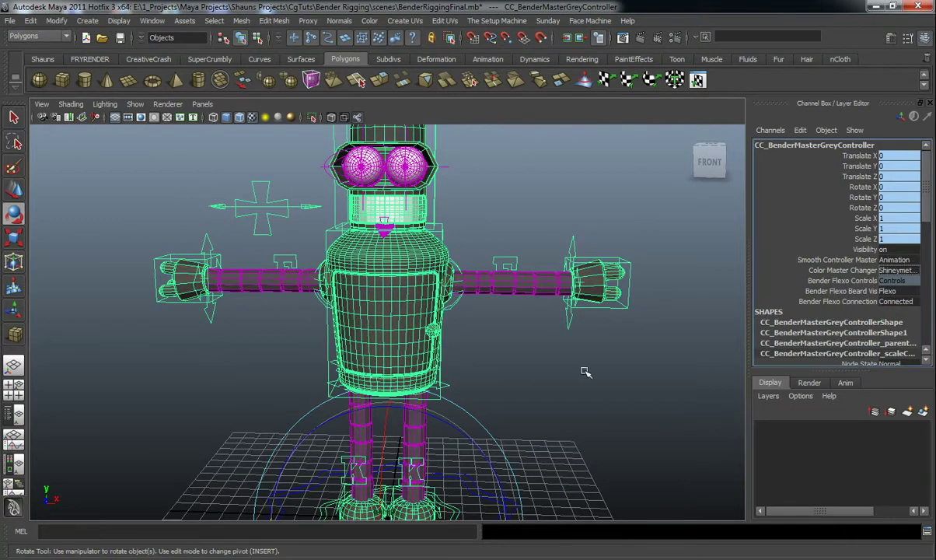
middle_click_drag(510, 391, 516, 334, "alt")
left_click_drag(517, 335, 524, 331, "alt")
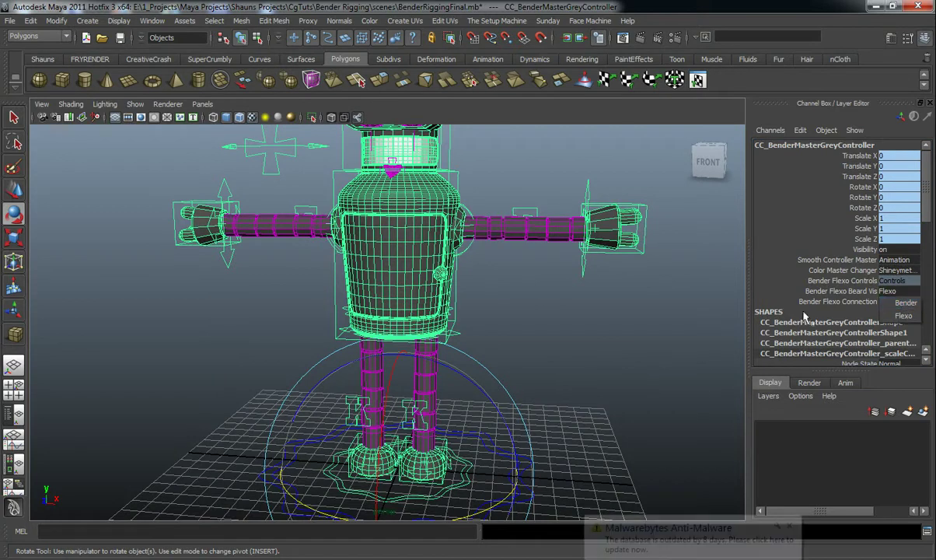
Dismiss the Malwarebytes notification and deselect the grey master controller with Bender's head and beard in close view.
left_click_drag(574, 313, 537, 310, "alt")
middle_click_drag(536, 310, 538, 367, "alt")
left_click_drag(538, 367, 537, 393, "alt")
left_click(792, 527)
middle_click_drag(535, 371, 519, 444, "alt")
right_click_drag(373, 389, 450, 401, "alt")
left_click(515, 278)
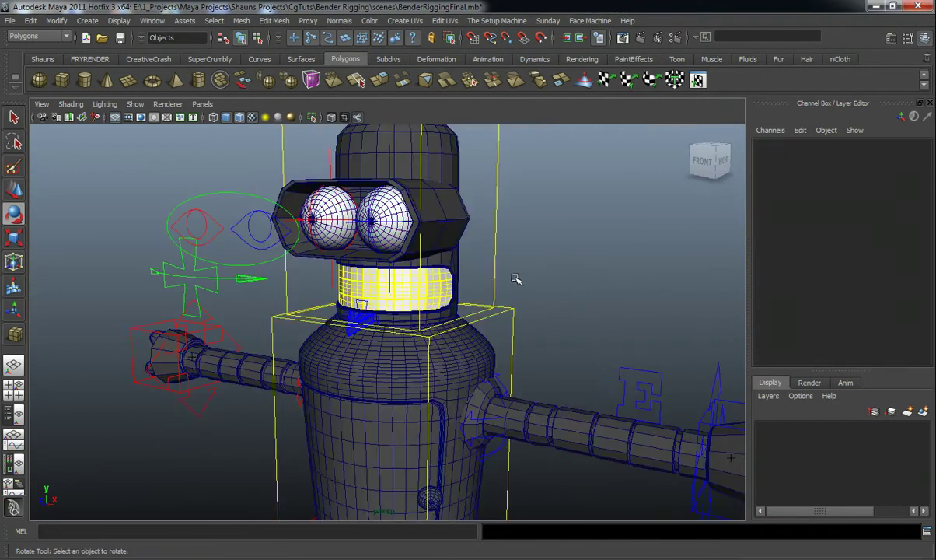
Try rotating Bender's head control around Y with the Flexo beard connected, and undo the rotation.
left_click(534, 269)
left_click_drag(534, 270, 527, 263, "alt")
left_click_drag(523, 199, 401, 311)
right_click_drag(400, 311, 369, 327, "alt")
middle_click_drag(369, 326, 389, 259, "alt")
left_click_drag(388, 260, 376, 295, "alt")
key("ctrl+z")
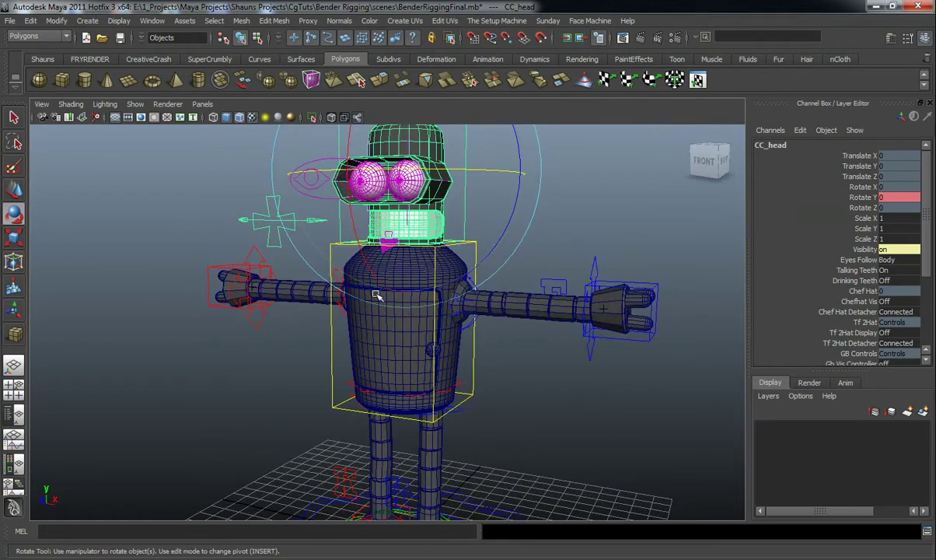
Select the grey master controller, set Bender Flexo Connection to Free and deselect it.
right_click_drag(537, 429, 526, 420, "alt")
middle_click_drag(527, 419, 525, 389, "alt")
left_click(446, 437)
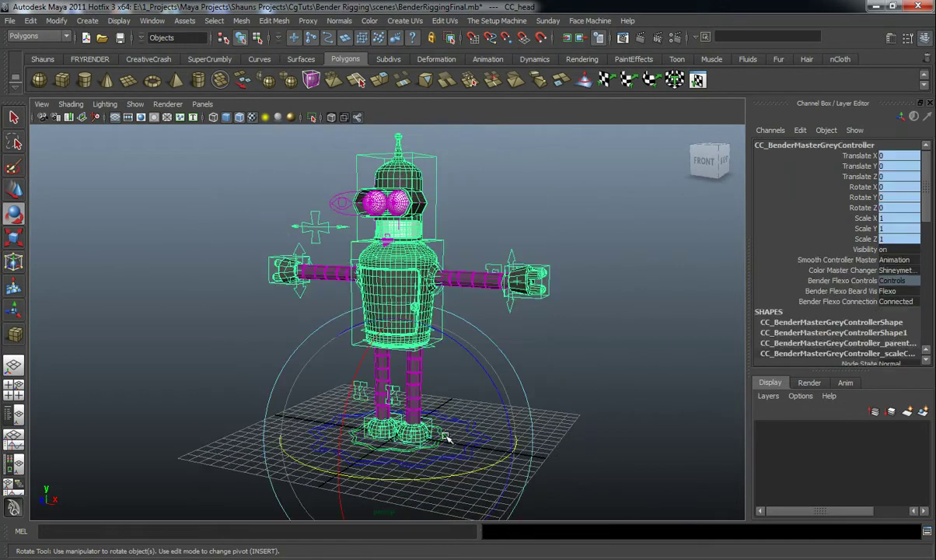
left_click(905, 325)
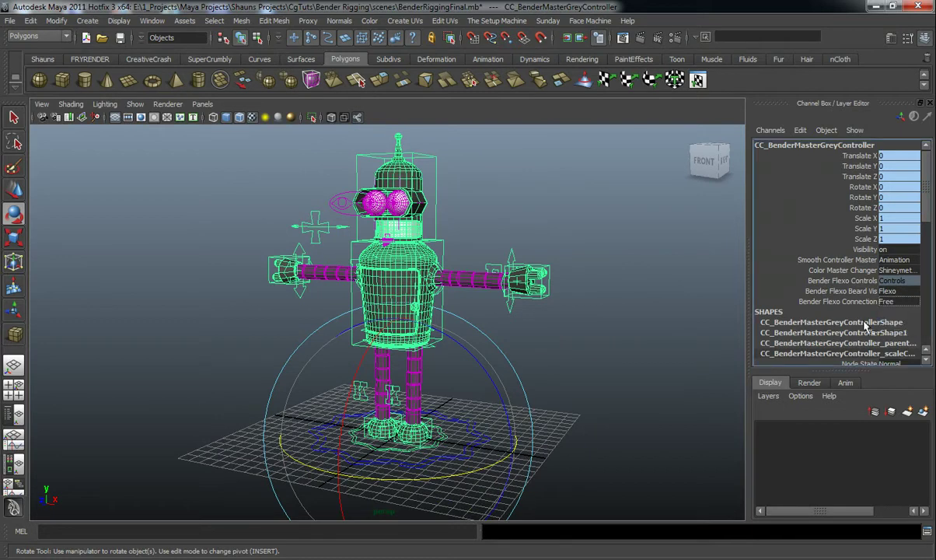
middle_click_drag(521, 224, 518, 301, "alt")
right_click_drag(518, 301, 604, 268, "alt")
left_click(525, 296)
scroll(525, 296, "up", 2)
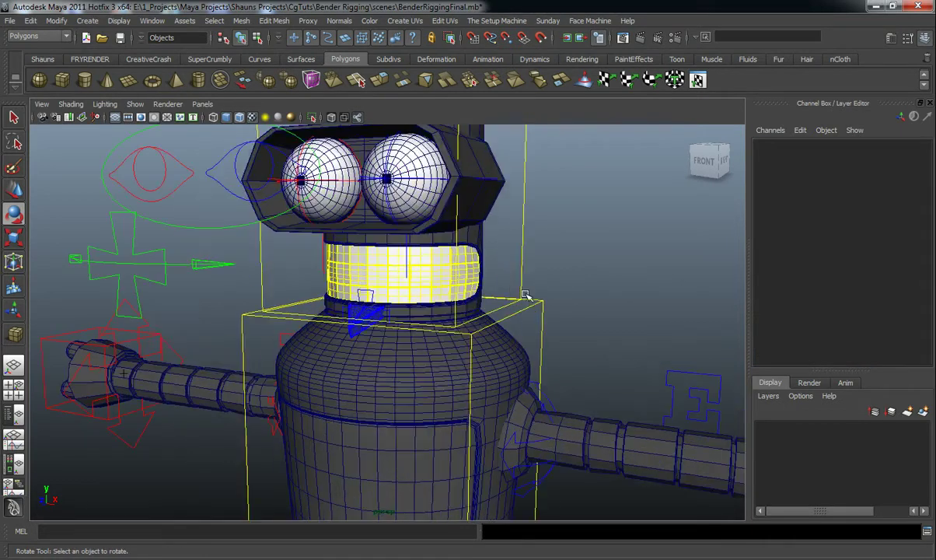
Try rotating Bender's head control with the Flexo beard set free, and undo the rotation.
left_click_drag(573, 276, 576, 277)
left_click_drag(510, 166, 422, 191)
key("ctrl+z")
Try rotating Bender's main body control with the beard free, and undo the rotation.
left_click(553, 320)
left_click(540, 327)
left_click_drag(497, 420, 519, 365)
key("ctrl+z")
Try rotating the whole rig around Y with the grey master controller, undo the rotation and deselect the controller.
scroll(520, 365, "down", 5)
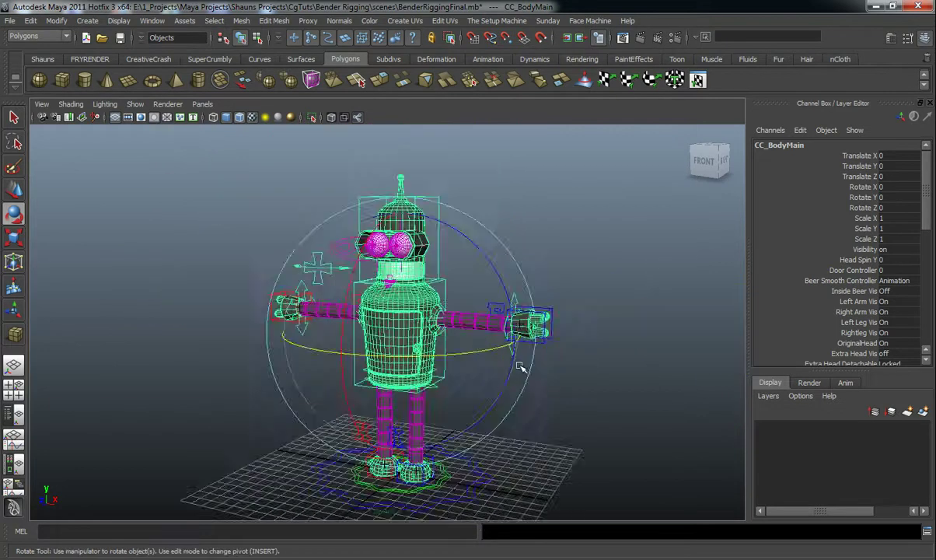
middle_click_drag(519, 365, 523, 314, "alt")
left_click(577, 410)
left_click(454, 435)
left_click_drag(488, 458, 400, 461)
key("ctrl+z")
left_click(202, 372)
On the grey master controller, set Bender Flexo Connection to Connected and Bender Flexo Beard Vis to Bender, and deselect it.
scroll(339, 347, "up", 5)
left_click_drag(355, 371, 477, 477, "alt")
left_click(476, 502)
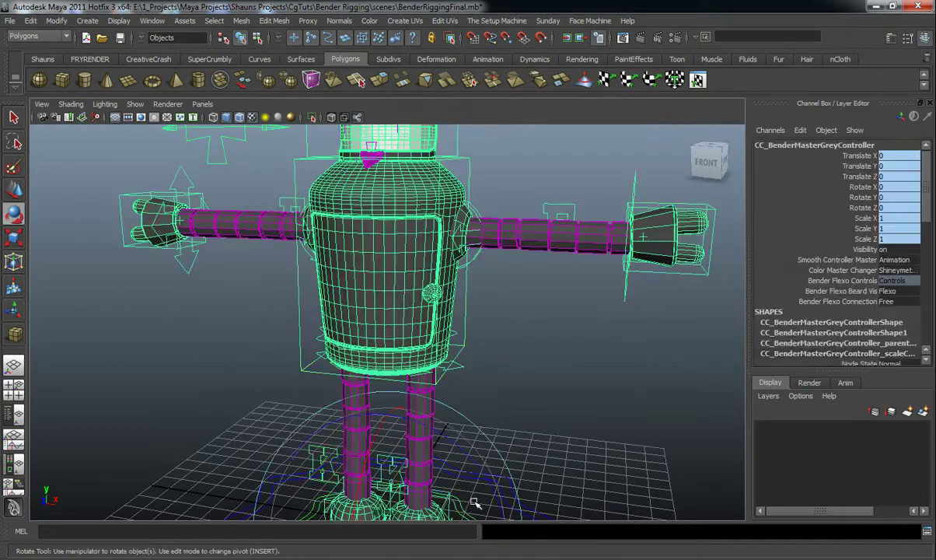
left_click(899, 303)
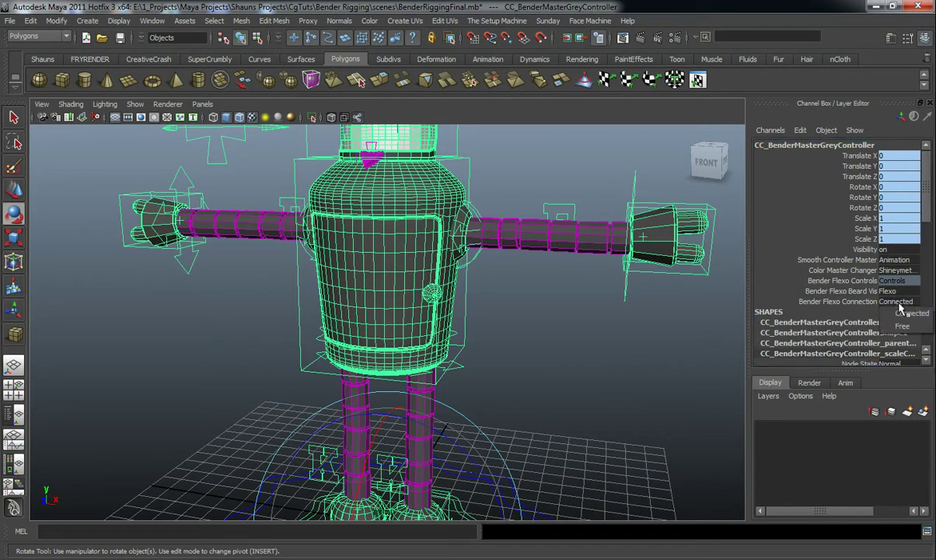
left_click(902, 314)
left_click(894, 291)
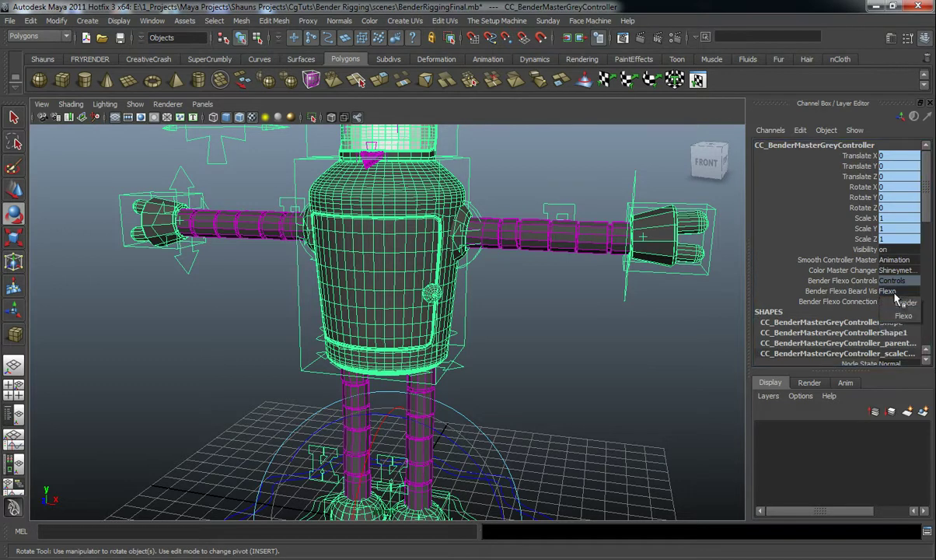
left_click(901, 306)
left_click(499, 345)
Select Bender's left foot control, try moving it upward and inward across the other foot, and undo the moves.
left_click_drag(493, 347, 518, 351, "alt")
scroll(518, 351, "down", 3)
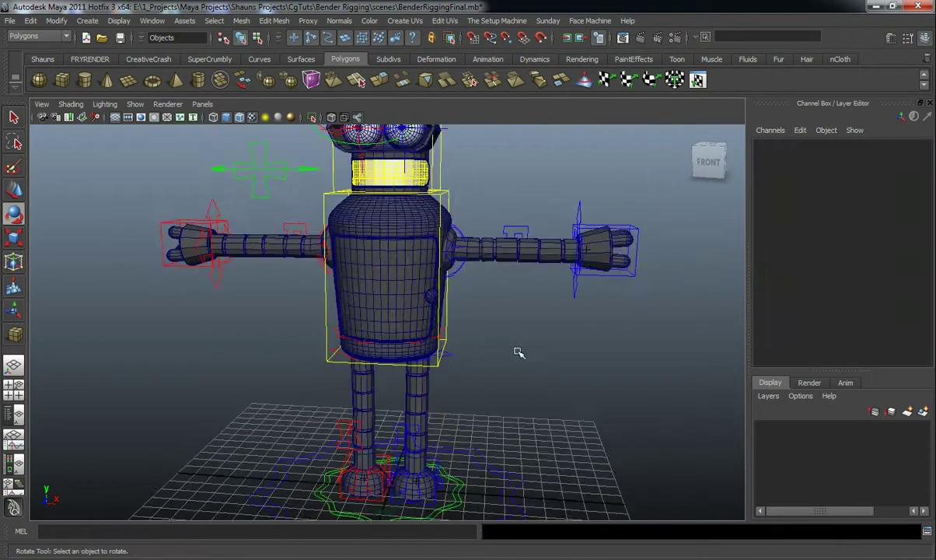
middle_click_drag(517, 350, 479, 277, "alt")
scroll(479, 279, "up", 5)
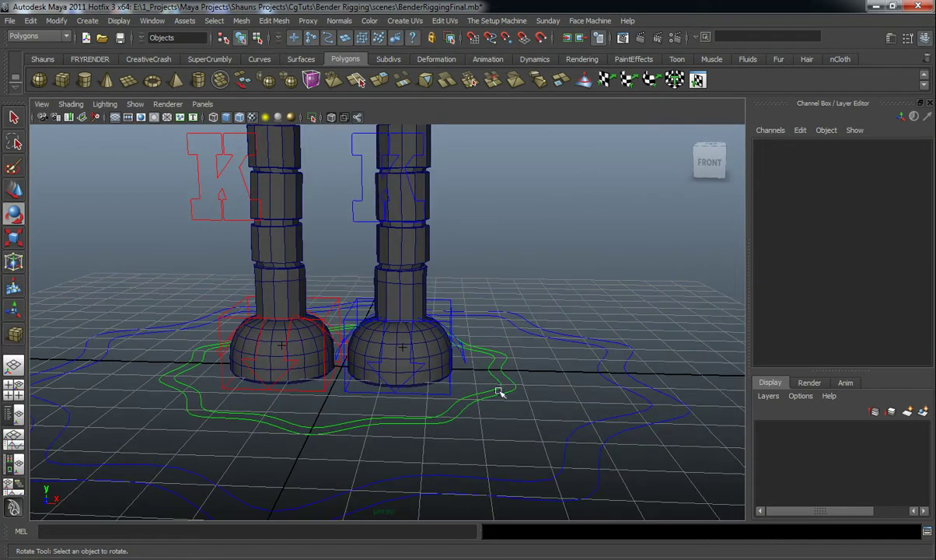
left_click(453, 301)
scroll(458, 301, "down", 2)
middle_click_drag(458, 303, 460, 359, "alt")
key("w")
left_click_drag(404, 334, 358, 362, "alt")
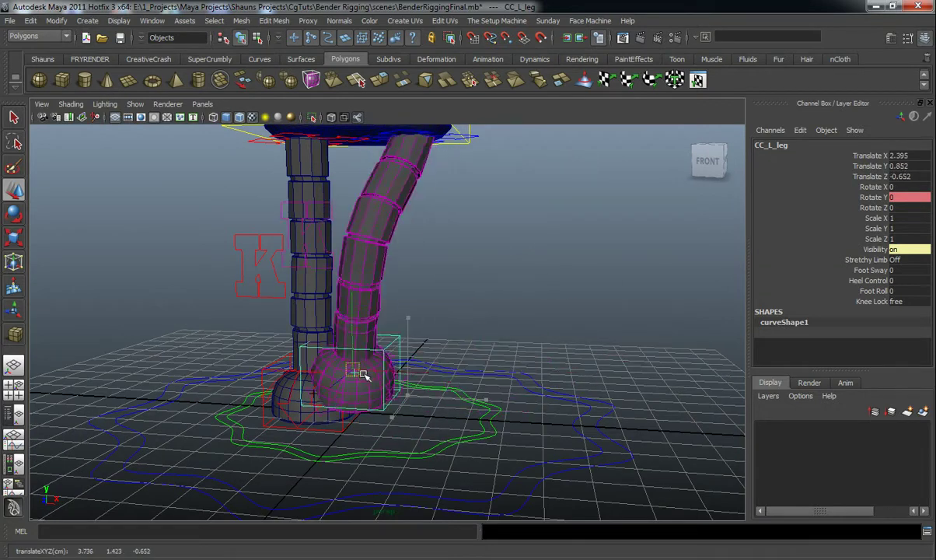
key("ctrl+z")
key("ctrl+z")
key("ctrl+z")
Try lifting the left foot control with Knee Lock set to free, and undo the move.
left_click(902, 305)
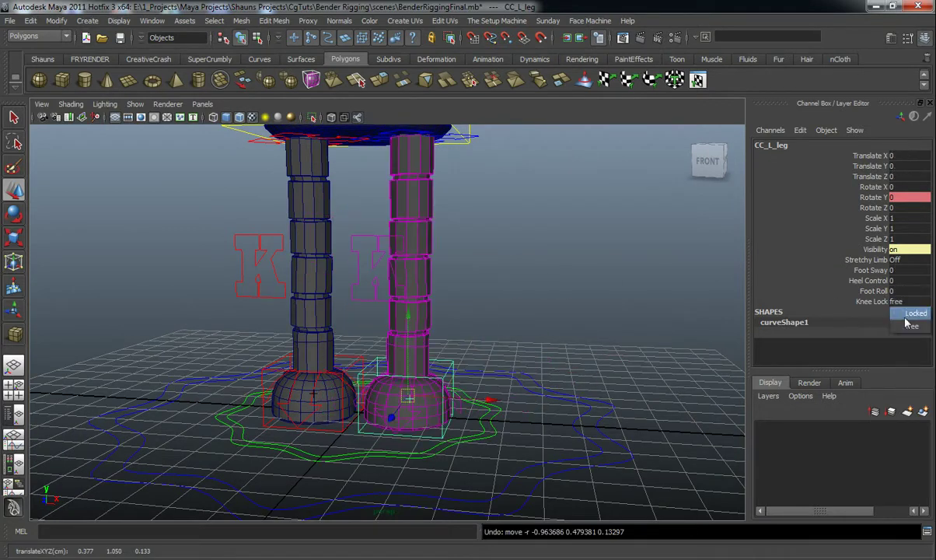
left_click(910, 327)
left_click_drag(411, 393, 413, 328)
key("ctrl+z")
Set the left foot control's Knee Lock to Locked and turn on Stretchy Limb.
left_click(902, 304)
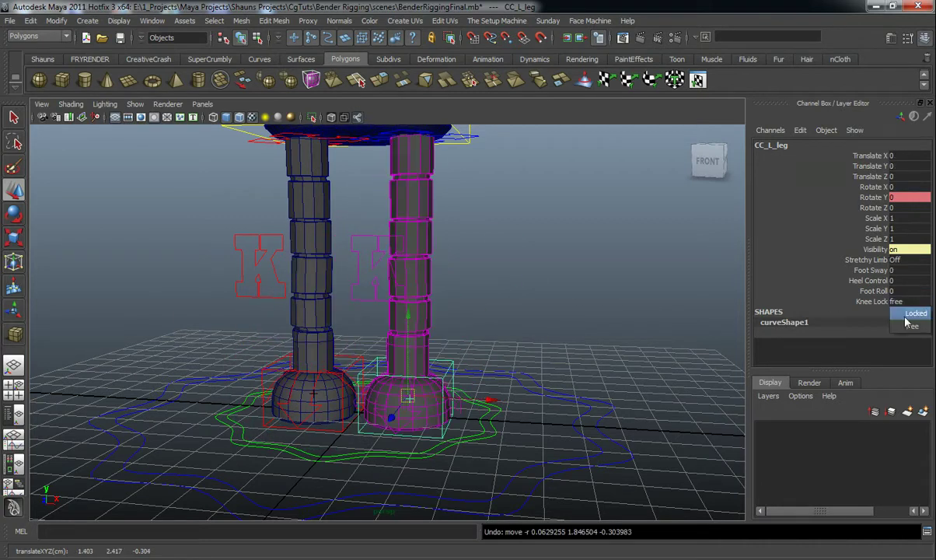
left_click(905, 317)
left_click(898, 262)
left_click(907, 290)
Move the left foot control far from the body to stretch the leg, and bring it back to a raised outward pose.
left_click_drag(529, 328, 504, 341, "alt")
left_click_drag(411, 396, 730, 556)
left_click_drag(723, 509, 796, 483)
scroll(412, 345, "down", 5)
mouse_move(412, 344)
left_mouse_down("alt")
mouse_move(407, 311)
mouse_move(409, 339)
left_mouse_up("alt")
left_click_drag(559, 356, 501, 299)
Try scaling Bender uniformly to about 1.763 with the grey master controller, and undo the scaling.
left_click(425, 345)
key("r")
left_click_drag(381, 327, 704, 331)
key("ctrl+z")
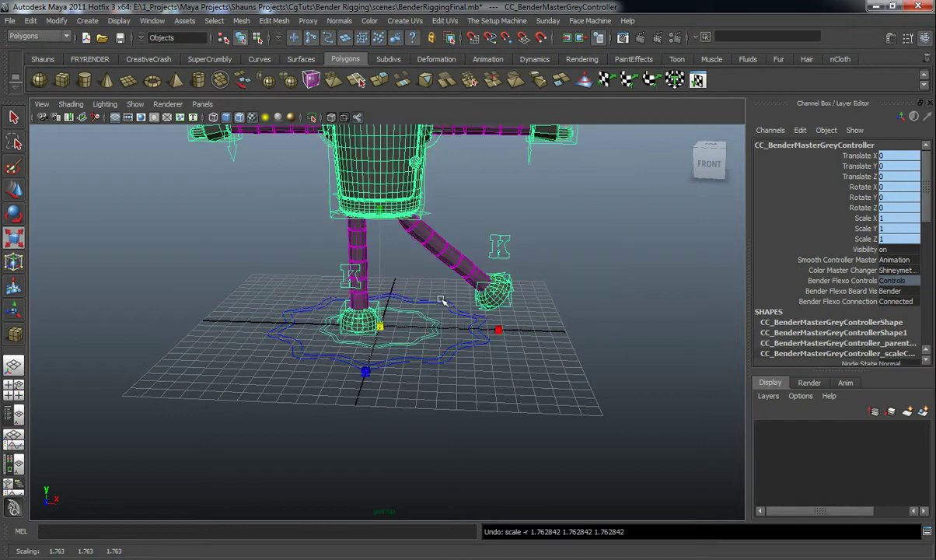
Try scaling the rig again with the grey master controller from a closer view, and undo the change.
middle_click_drag(444, 301, 437, 343, "alt")
left_click_drag(437, 343, 420, 320, "alt")
left_click_drag(397, 265, 297, 415, "alt")
left_click_drag(394, 421, 607, 421)
key("ctrl+z")
key("ctrl+z")
Reset the left foot control's Translate X, Y and Z to 0 and turn off its Stretchy Limb option.
left_click(547, 390)
right_click_drag(546, 390, 561, 371, "alt")
middle_click_drag(561, 372, 502, 299, "alt")
left_click(536, 363)
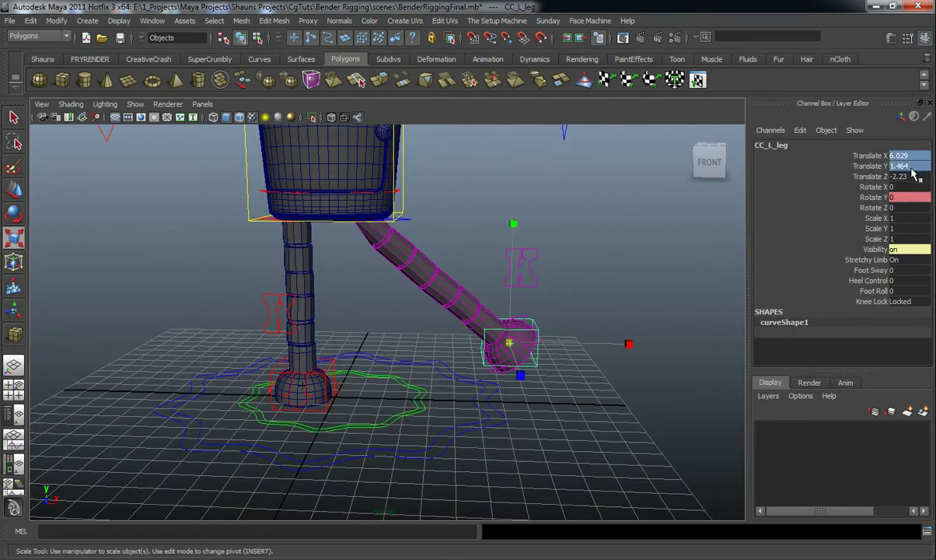
key("Return")
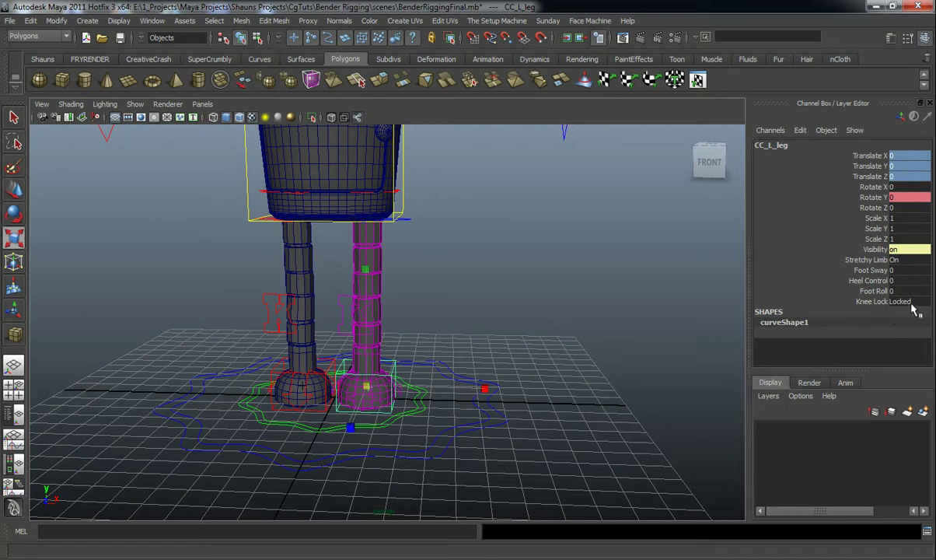
left_click(900, 260)
left_click(906, 273)
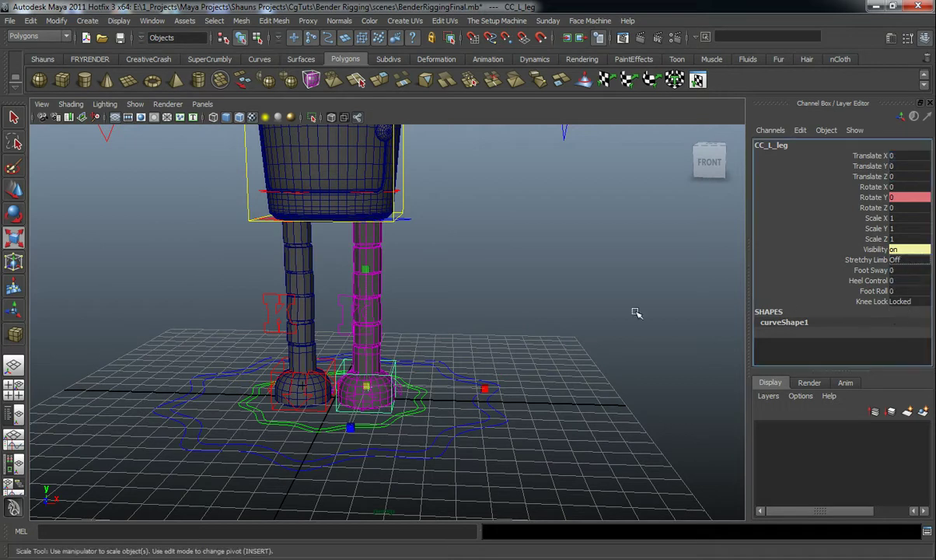
Examine the straightened legs and the whole Bender rig from the front.
middle_click_drag(525, 322, 577, 347, "alt")
scroll(393, 298, "down", 5)
middle_click_drag(393, 299, 403, 355, "alt")
scroll(458, 311, "up", 5)
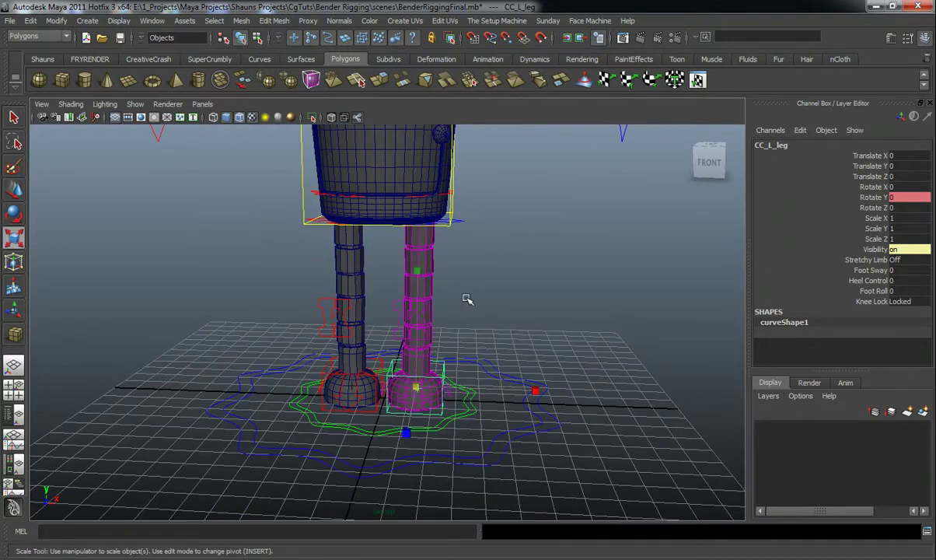
left_click_drag(416, 279, 422, 302, "alt")
scroll(454, 282, "down", 5)
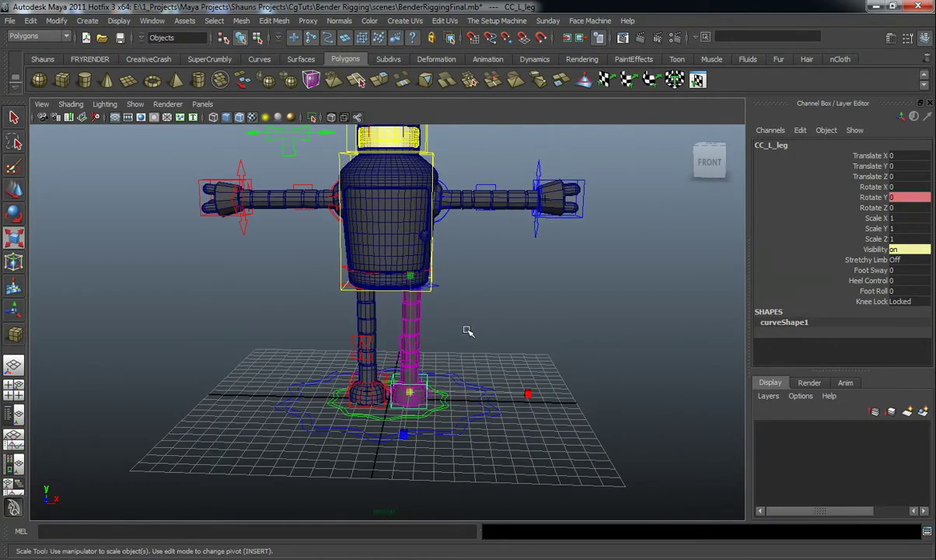
scroll(464, 290, "down", 3)
left_click_drag(464, 290, 450, 332, "alt")
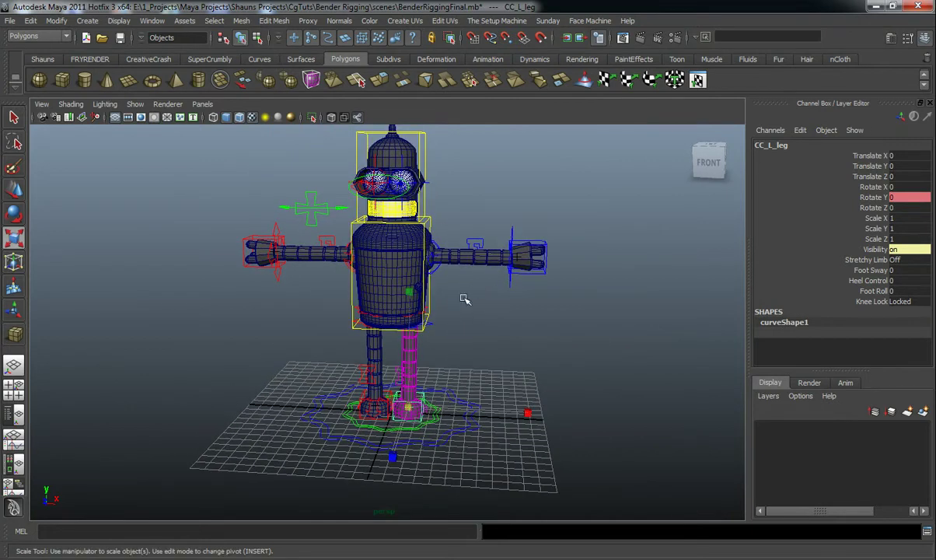
middle_click_drag(452, 336, 451, 309, "alt")
scroll(488, 343, "up", 5)
Clear the foot selection and select the main body control around Bender's torso.
left_click(501, 349)
middle_click_drag(498, 373, 480, 315, "alt")
scroll(484, 329, "up", 4)
left_click_drag(458, 314, 435, 375, "alt")
left_click_drag(488, 281, 447, 277, "alt")
left_click(466, 198)
scroll(468, 249, "down", 3)
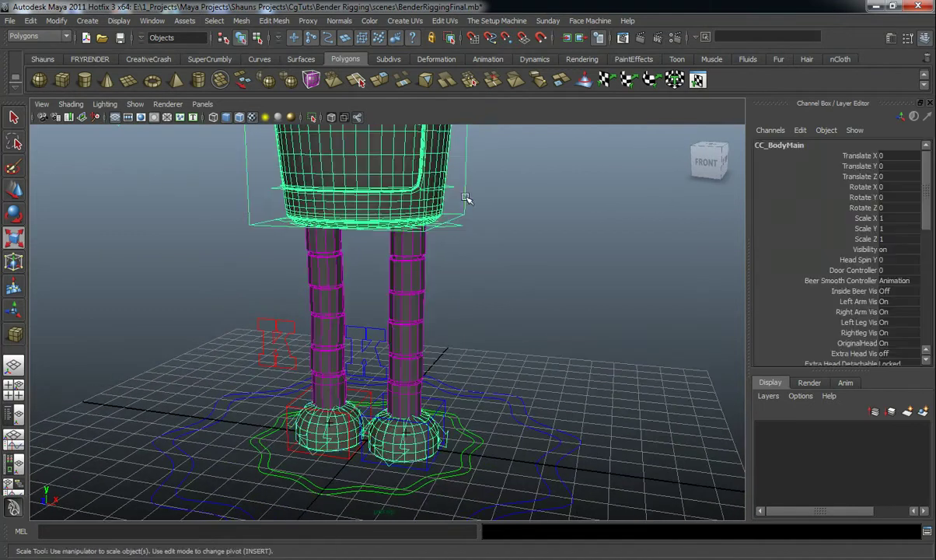
Try turning Bender's head with the body control's Head Spin Y attribute, and reset it to 0.
middle_click_drag(468, 250, 469, 320, "alt")
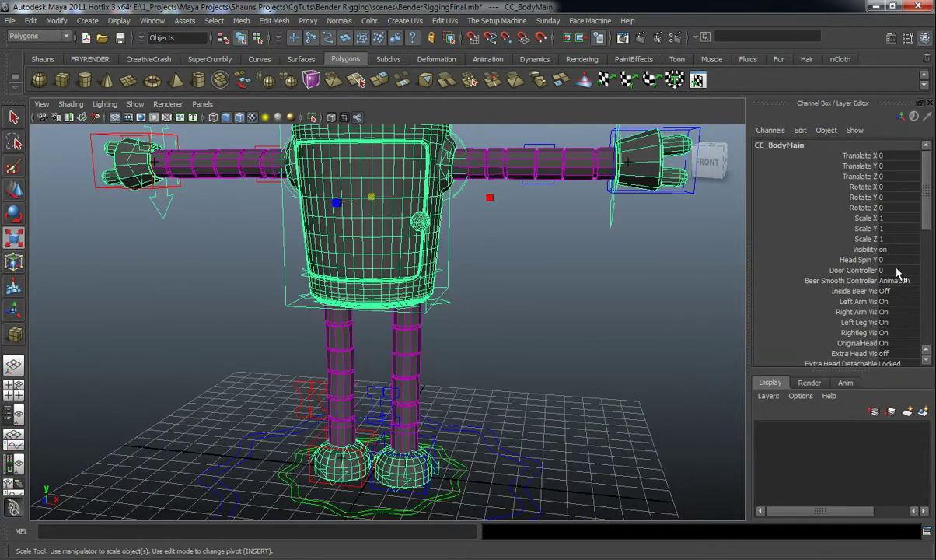
scroll(898, 272, "down", 1)
middle_click_drag(537, 223, 571, 377, "alt")
scroll(553, 321, "down", 2)
left_click_drag(525, 310, 626, 301, "alt")
left_click(857, 231)
middle_click_drag(296, 274, 621, 260)
left_click(894, 231)
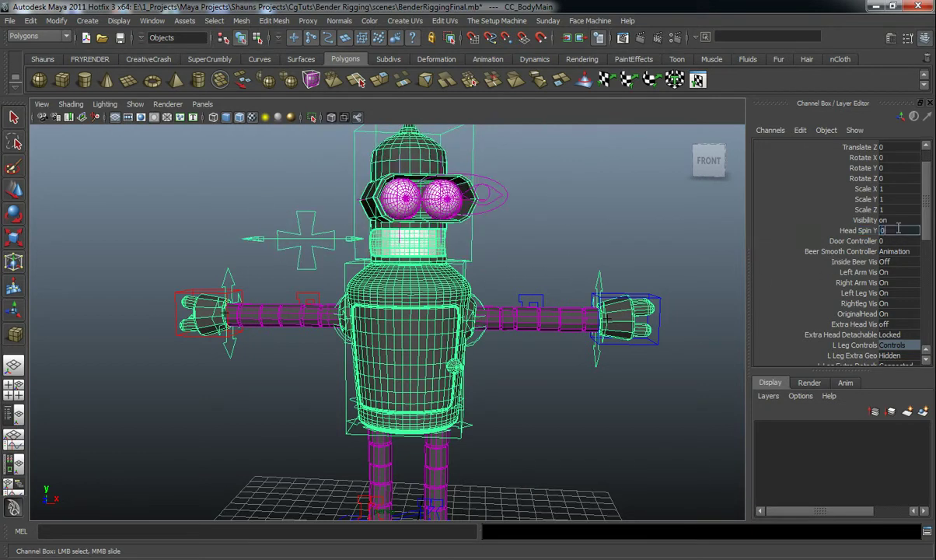
type("0")
key("Return")
Open Bender's chest door by raising Door Controller to 10, and turn on Inside Beer Vis.
left_click(853, 241)
middle_click_drag(488, 291, 574, 293)
left_click_drag(574, 294, 492, 307, "alt")
middle_click_drag(492, 307, 503, 285, "alt")
left_click_drag(503, 286, 476, 291, "alt")
left_click(888, 262)
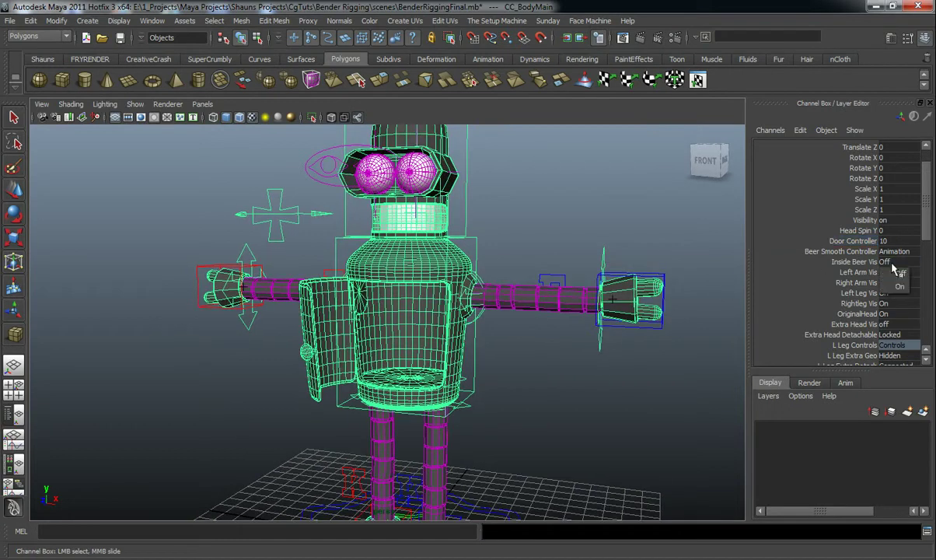
left_click(896, 287)
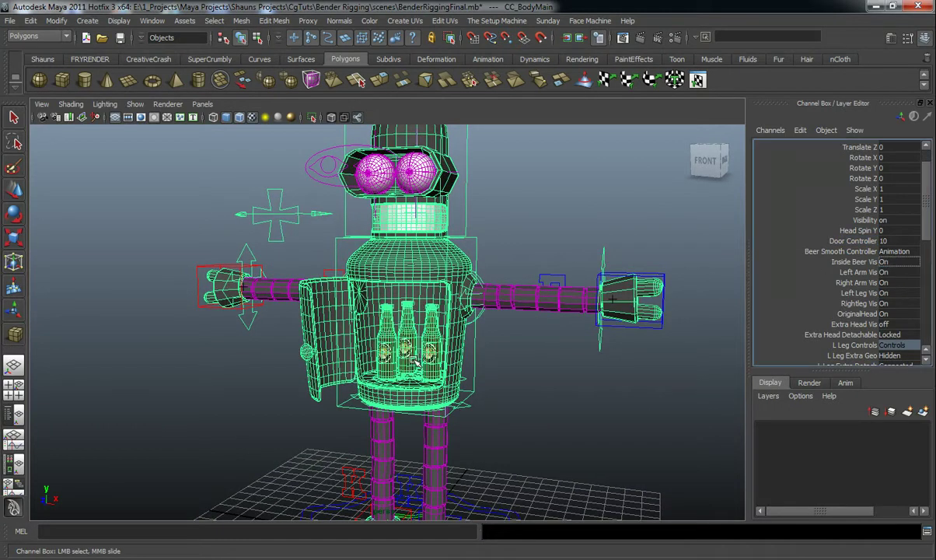
Try the high close-up smoothing option of the Beer Smooth Controller on the bottles, and set it back to Animation.
left_click(889, 259)
left_click(896, 294)
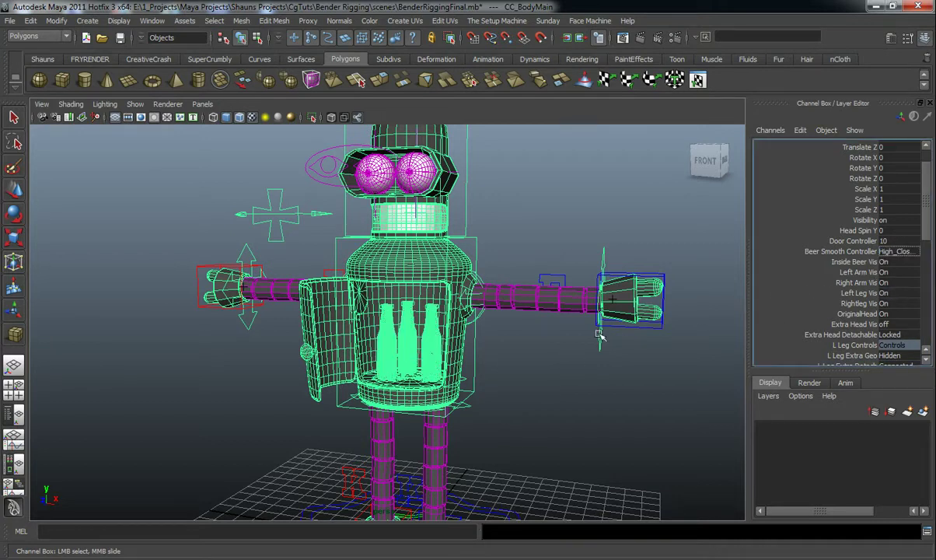
left_click(904, 253)
left_click(904, 265)
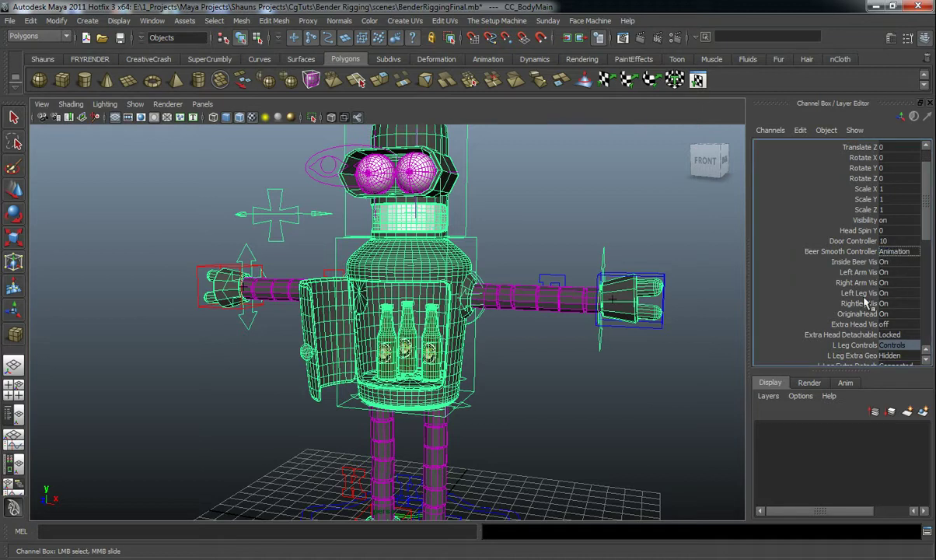
Hide the beer bottles and the left arm by turning off Inside Beer Vis and Left Arm Vis.
left_click(886, 272)
left_click(896, 276)
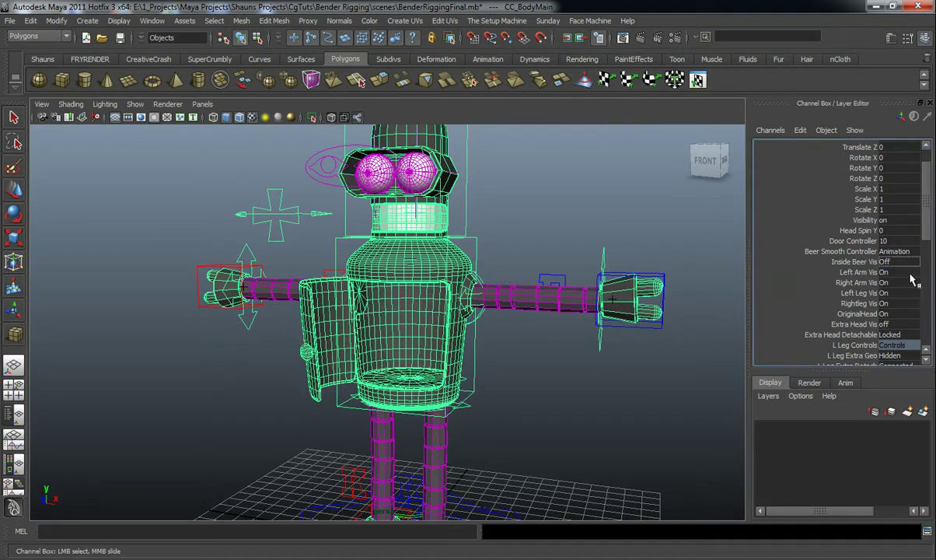
scroll(927, 246, "down", 1)
left_click(893, 256)
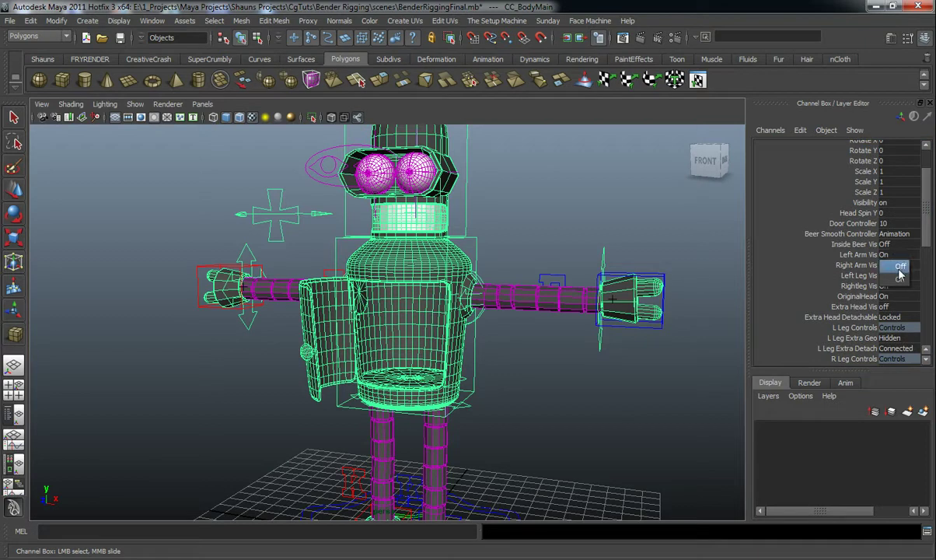
left_click(898, 267)
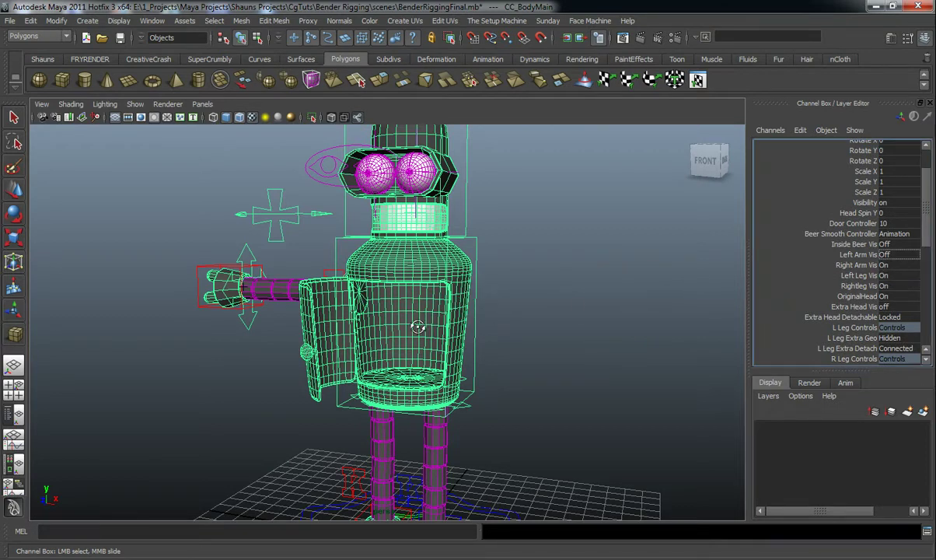
Turn off OriginalHead and turn on Extra Head Vis on the main body control to swap the heads.
left_click(512, 358)
mouse_move(511, 358)
left_mouse_down("alt")
mouse_move(481, 378)
mouse_move(157, 370)
mouse_move(411, 370)
mouse_move(410, 340)
mouse_move(420, 336)
mouse_move(355, 341)
mouse_move(305, 327)
left_mouse_up("alt")
scroll(352, 344, "up", 4)
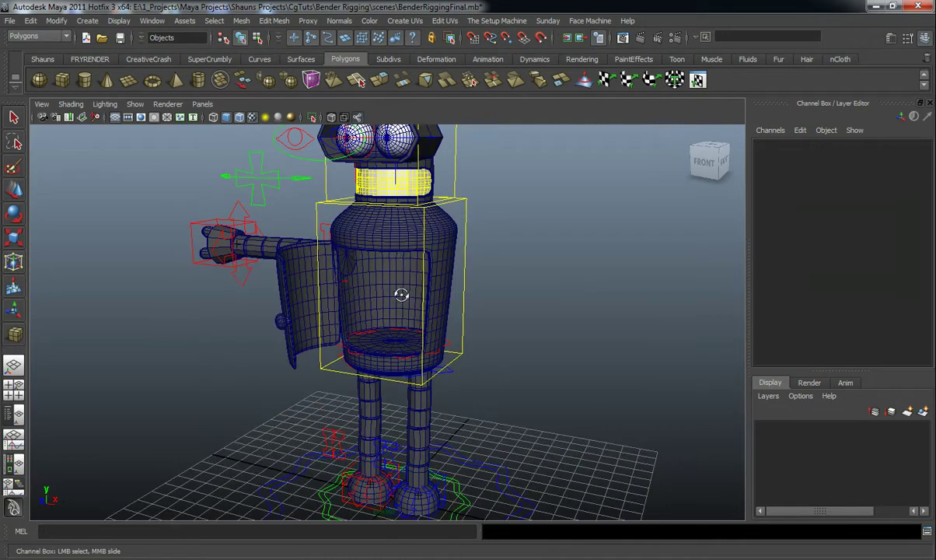
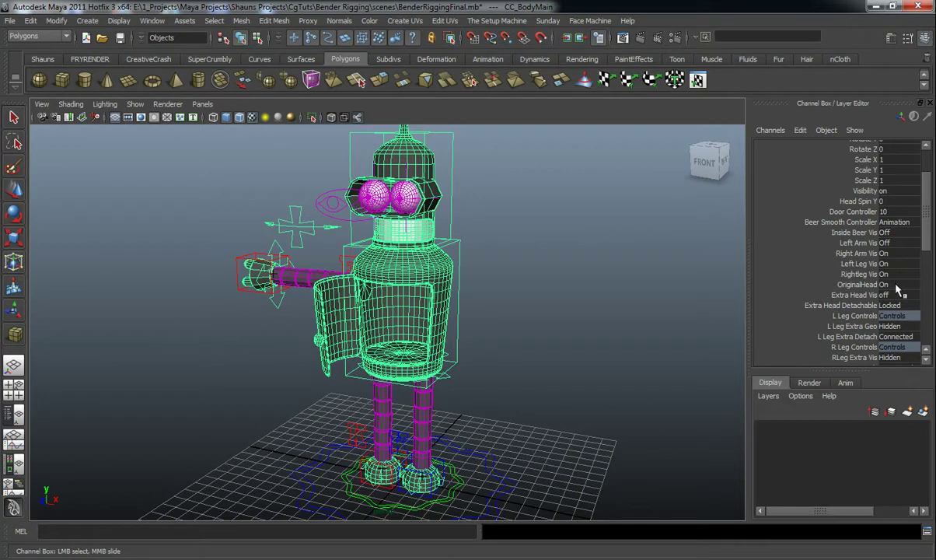
left_click(899, 300)
left_click_drag(494, 297, 506, 295, "alt")
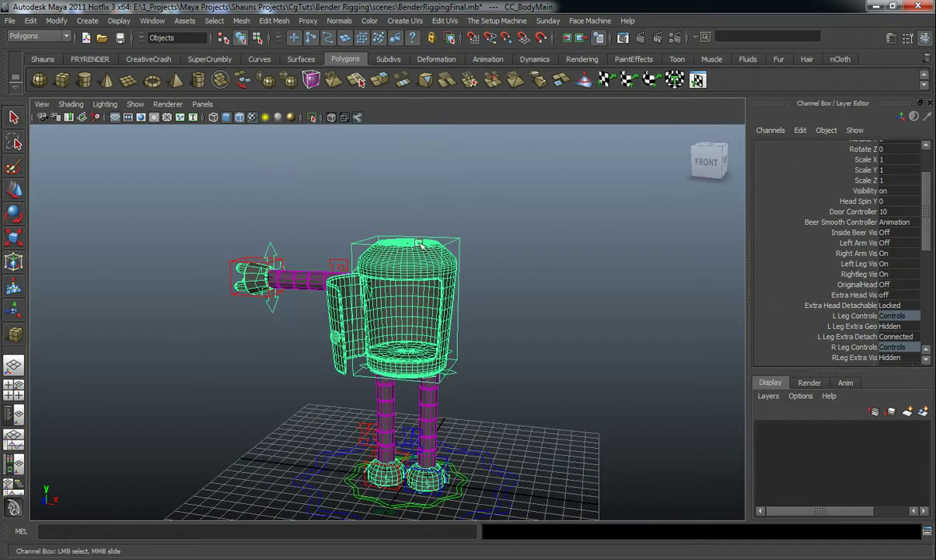
left_click(832, 296)
left_click(836, 307)
left_click_drag(599, 298, 575, 296, "alt")
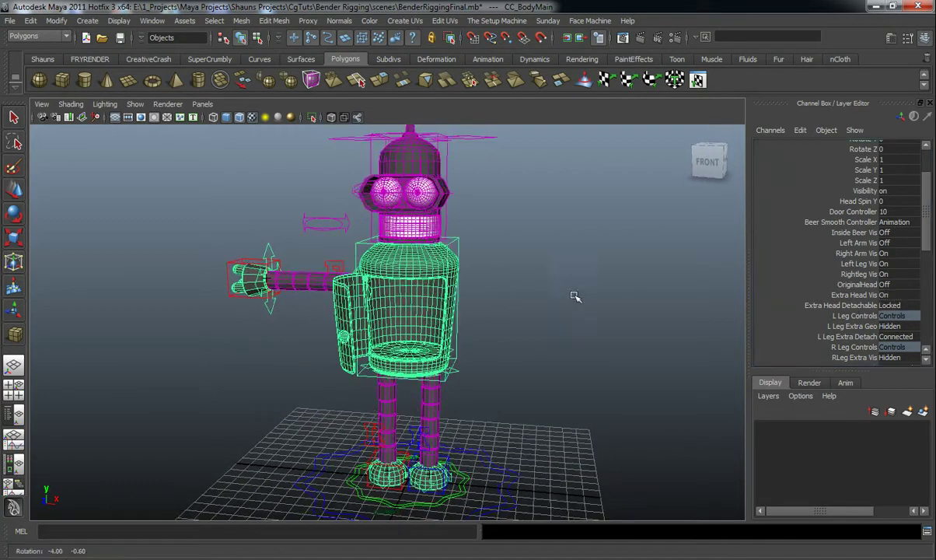
Try lifting the extra head upward with its main head control, and undo the move.
left_click(530, 268)
middle_click_drag(527, 267, 531, 312, "alt")
left_click_drag(531, 312, 495, 300, "alt")
left_click(482, 188)
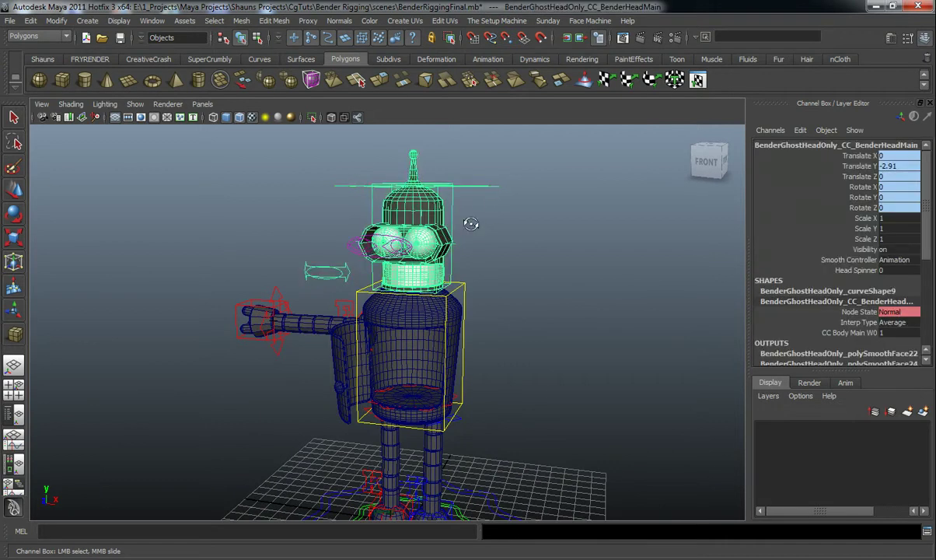
left_click_drag(470, 224, 453, 226, "alt")
key("w")
left_click_drag(426, 185, 423, 160)
key("ctrl+z")
Try spinning the extra head with its Head Spinner attribute, and undo the spin.
left_click_drag(497, 238, 405, 224, "alt")
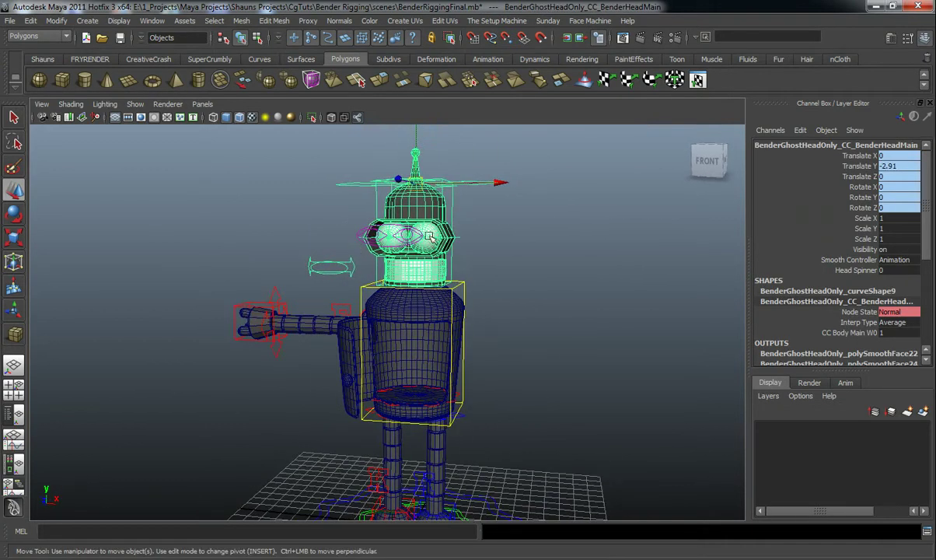
left_click(846, 270)
middle_click_drag(623, 274, 419, 270)
key("ctrl+z")
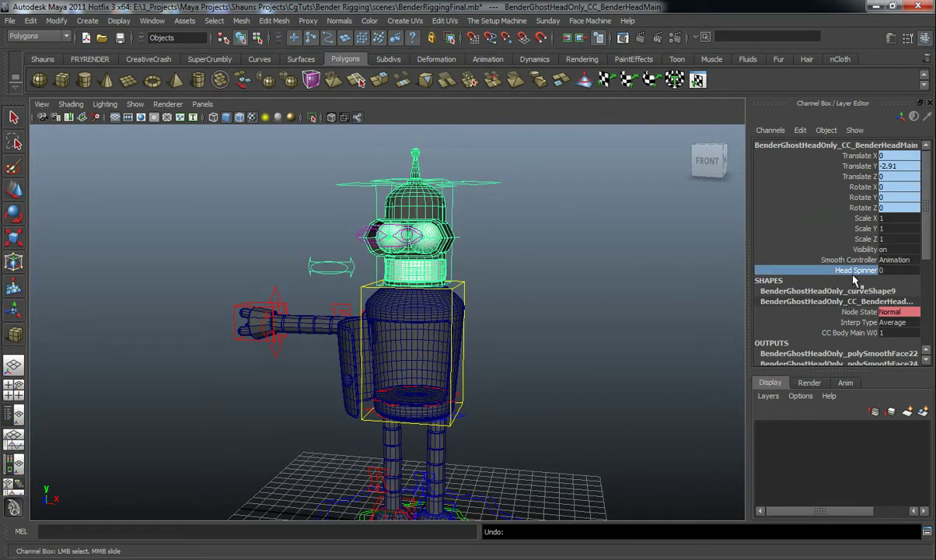
Try the extra head's SmoothGhostlyAss_EctoPlasmicallySexy smoothing option, and set its Smooth Controller back to Animation.
left_click(892, 261)
left_click(891, 297)
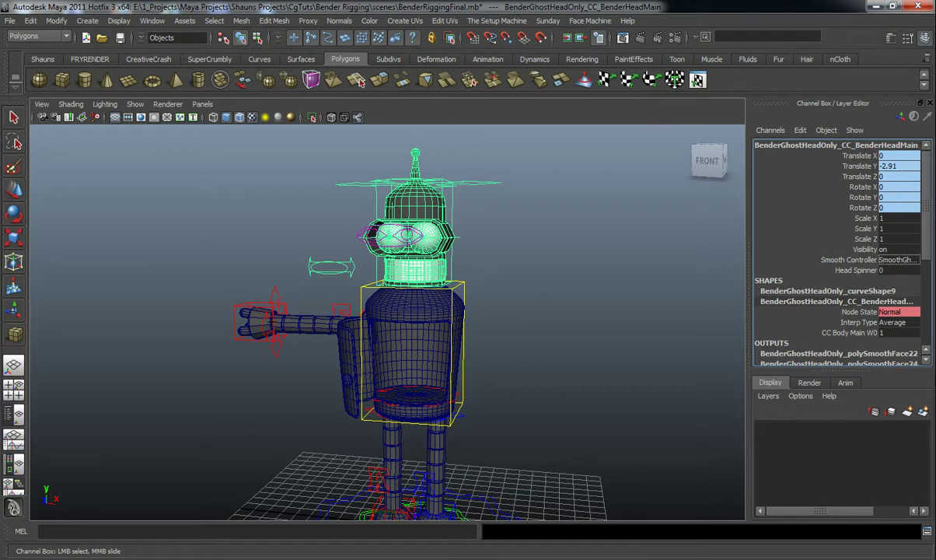
left_click(589, 319)
left_click_drag(589, 318, 577, 325, "alt")
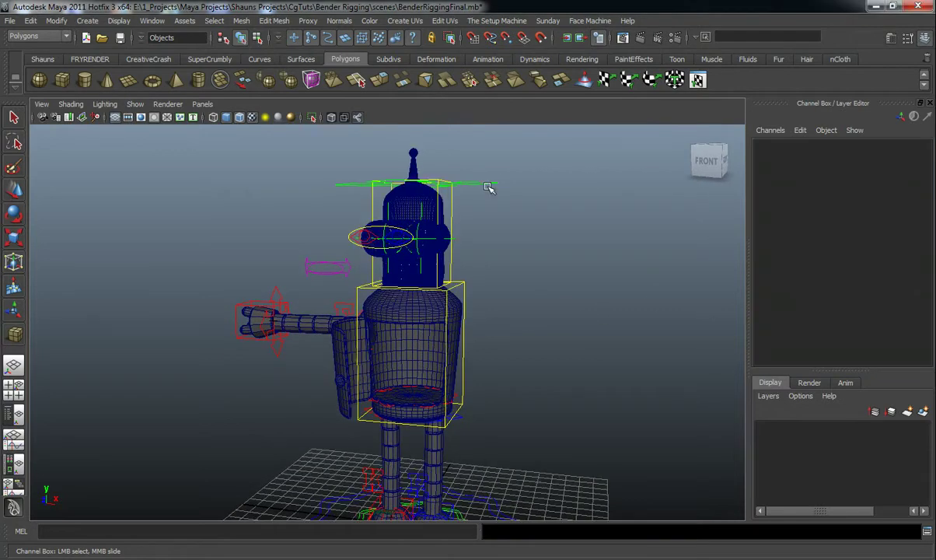
left_click(486, 185)
left_click(900, 262)
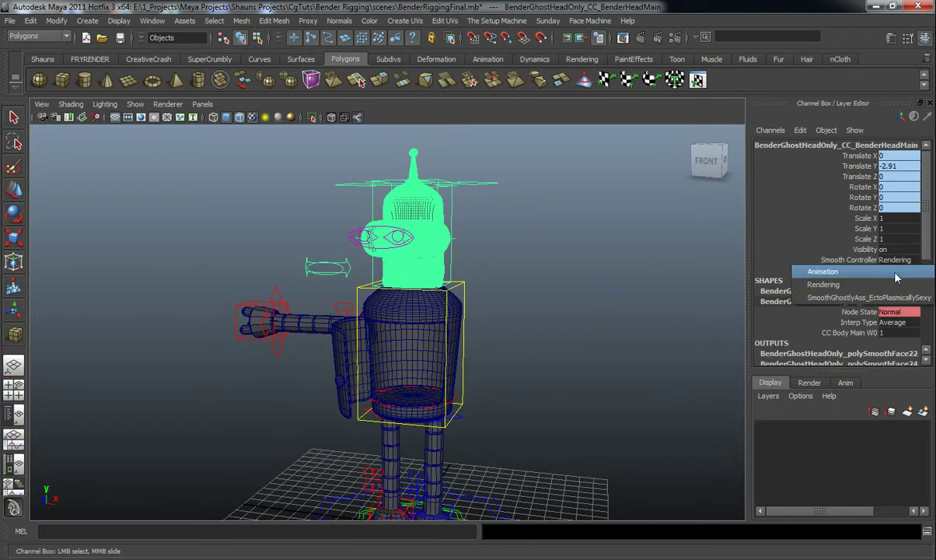
left_click(895, 275)
Select the main body control, keep Extra Head Detachable at Locked, turn Extra Head Vis off and OriginalHead on.
left_click(580, 315)
left_click(464, 281)
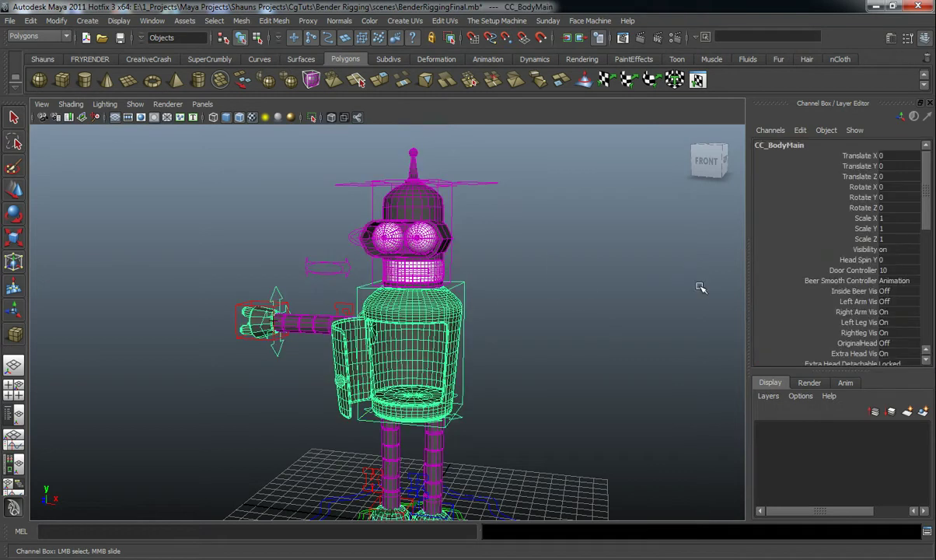
scroll(893, 289, "down", 3)
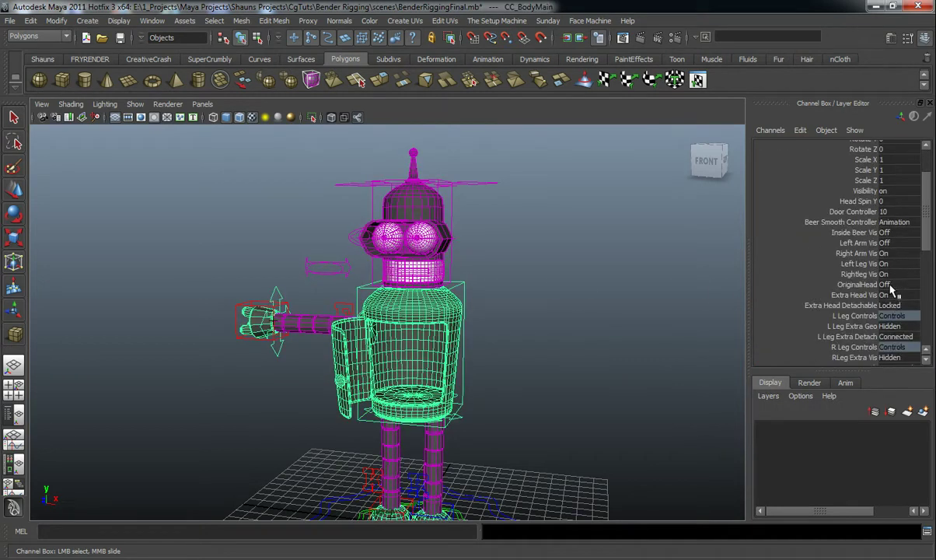
left_click(898, 306)
left_click(899, 311)
left_click(891, 295)
left_click(898, 307)
left_click(894, 286)
left_click(898, 307)
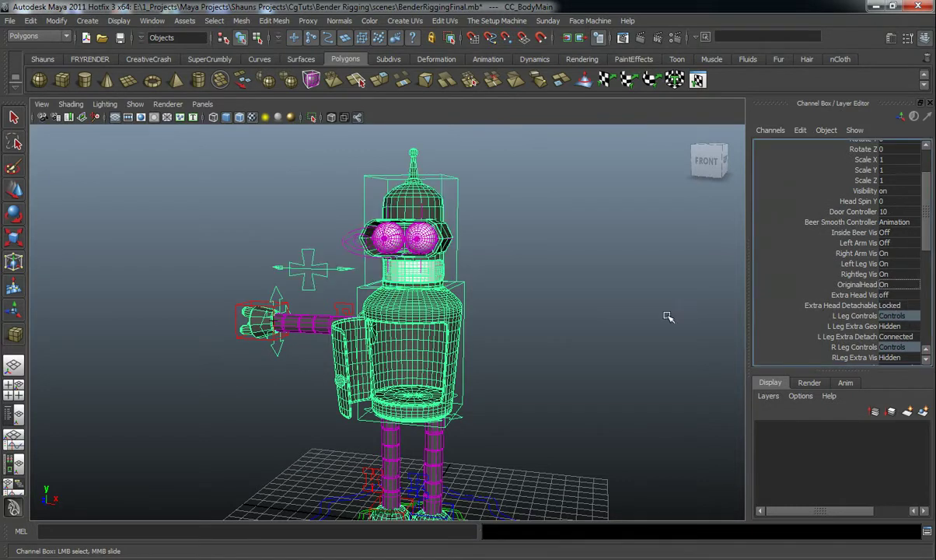
Reselect the main body control and review its head and limb visibility attributes.
left_click(617, 328)
middle_click_drag(594, 341, 587, 326, "alt")
scroll(563, 333, "up", 2)
left_click_drag(560, 335, 530, 315, "alt")
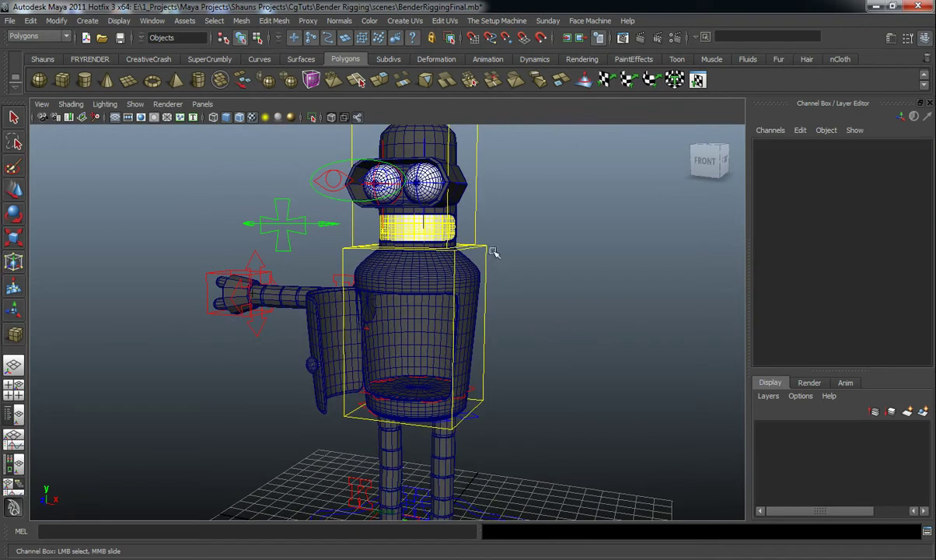
left_click(491, 250)
scroll(887, 300, "down", 3)
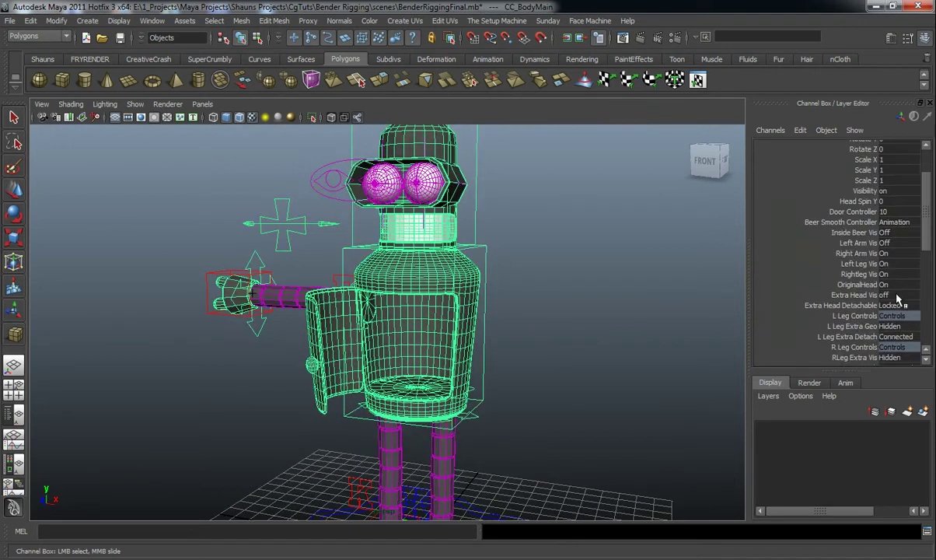
left_click_drag(540, 281, 557, 320, "alt")
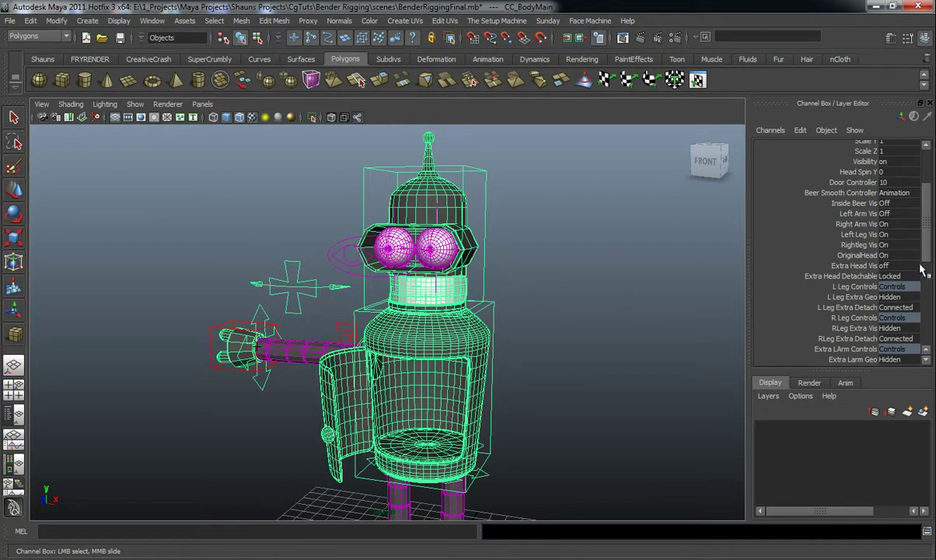
Set the main body control's Extra Larm Geo attribute to Shown, and clear the selection.
left_click_drag(926, 257, 915, 266)
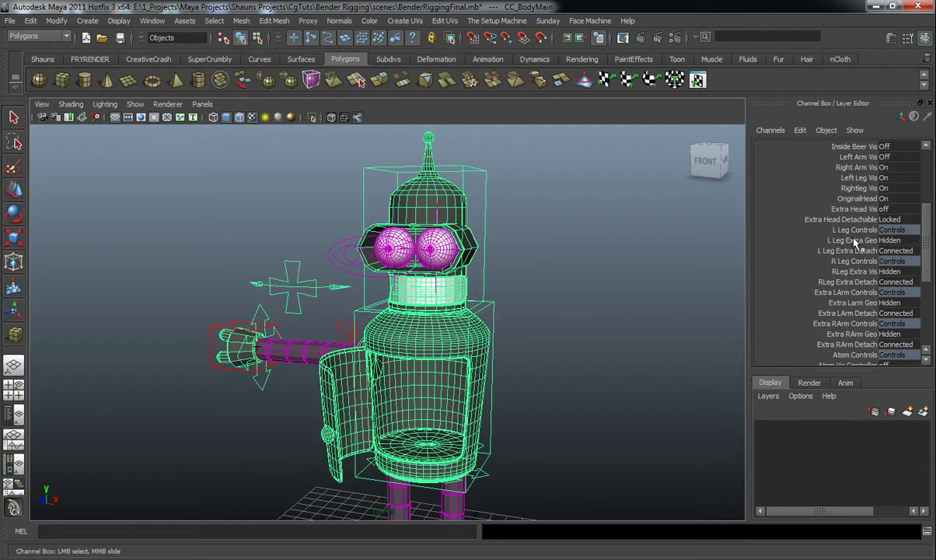
right_click_drag(534, 339, 495, 403, "alt")
middle_click_drag(495, 404, 498, 344, "alt")
right_click_drag(470, 324, 491, 365, "alt")
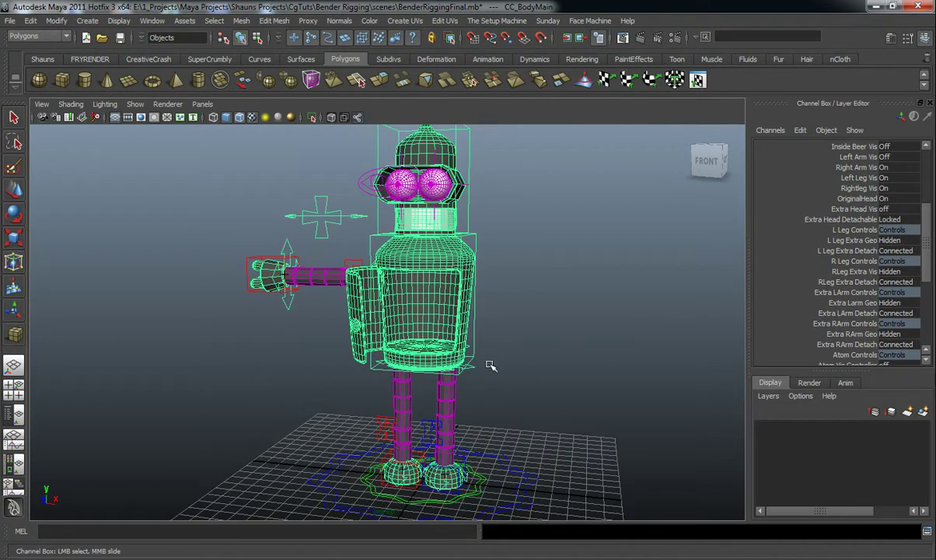
left_click_drag(926, 243, 932, 258)
left_click(841, 237)
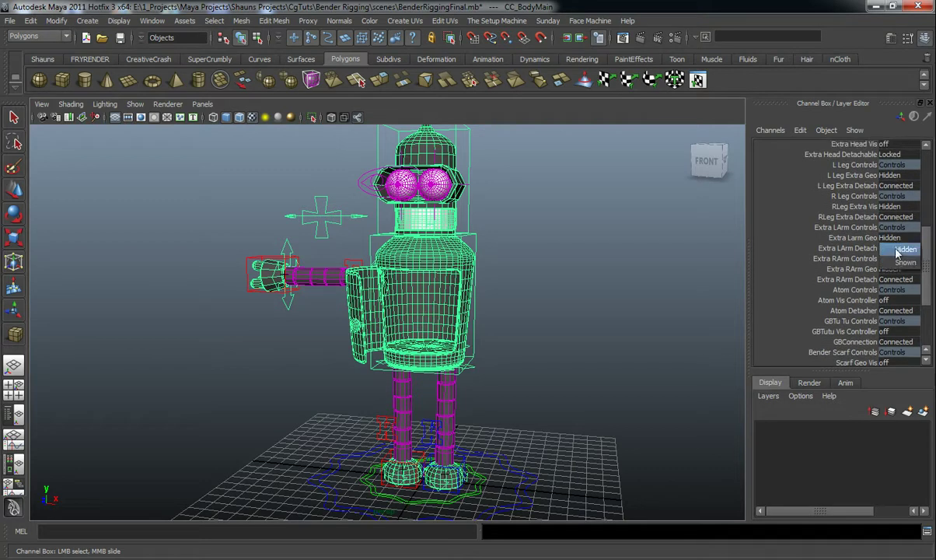
left_click(844, 247)
left_click(591, 305)
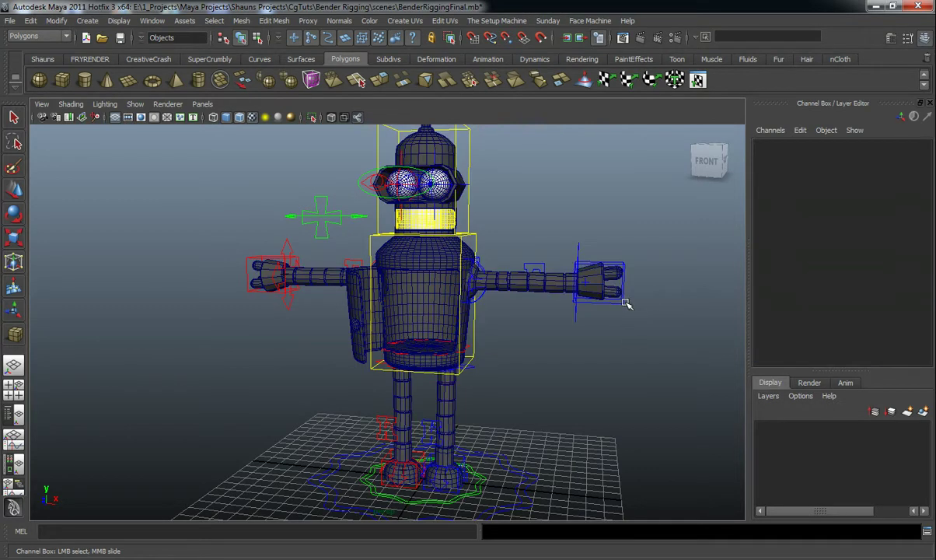
Lower the extra left arm by moving its hand control about -4.87 in X, -5.09 in Y and 2.23 in Z.
left_click(588, 285)
key("w")
left_click_drag(589, 284, 505, 374)
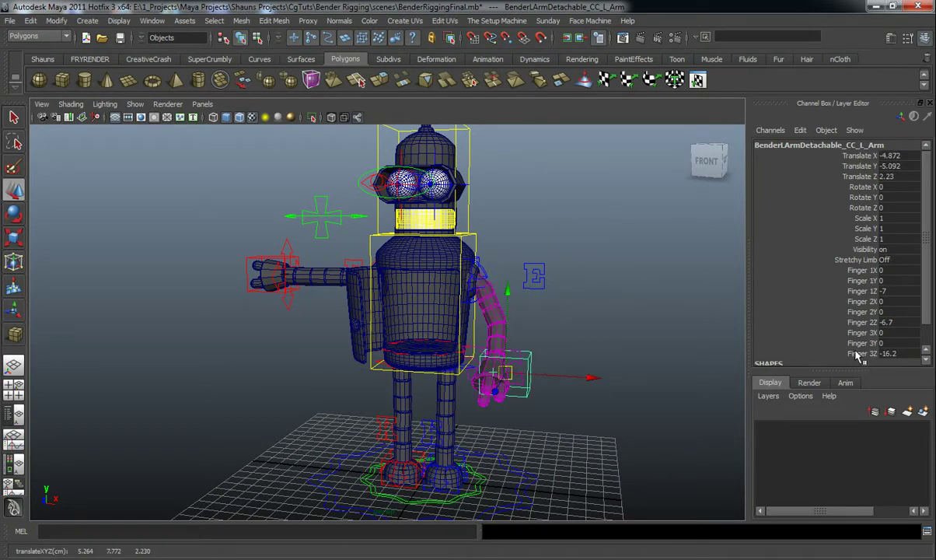
Select the extra left arm's main detach control at the shoulder and move the arm off the body to about 5.69 in Translate X.
left_click(632, 309)
left_click_drag(631, 310, 479, 283, "alt")
left_click(440, 246)
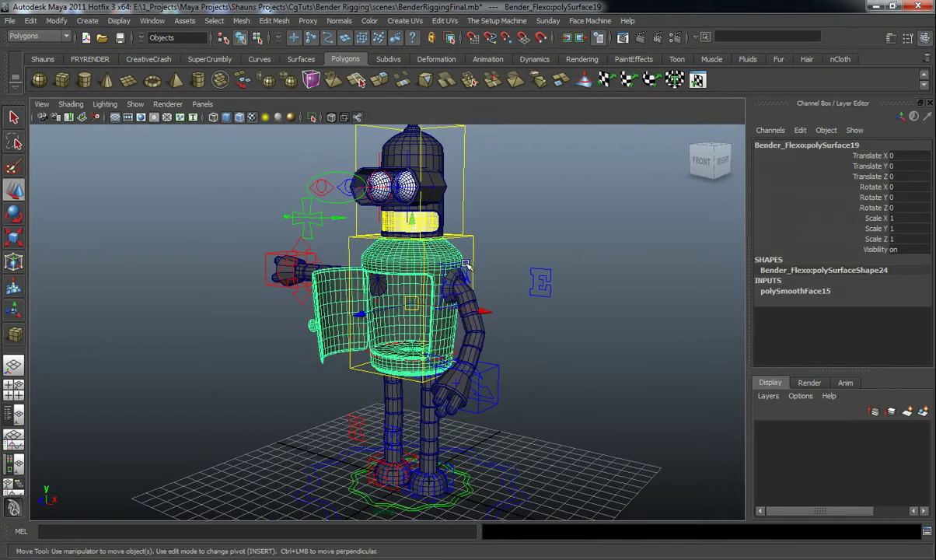
left_click(449, 257)
left_click_drag(535, 297, 569, 298)
key("ctrl+z")
left_click(544, 248)
left_click_drag(544, 248, 631, 268, "alt")
left_click(491, 248)
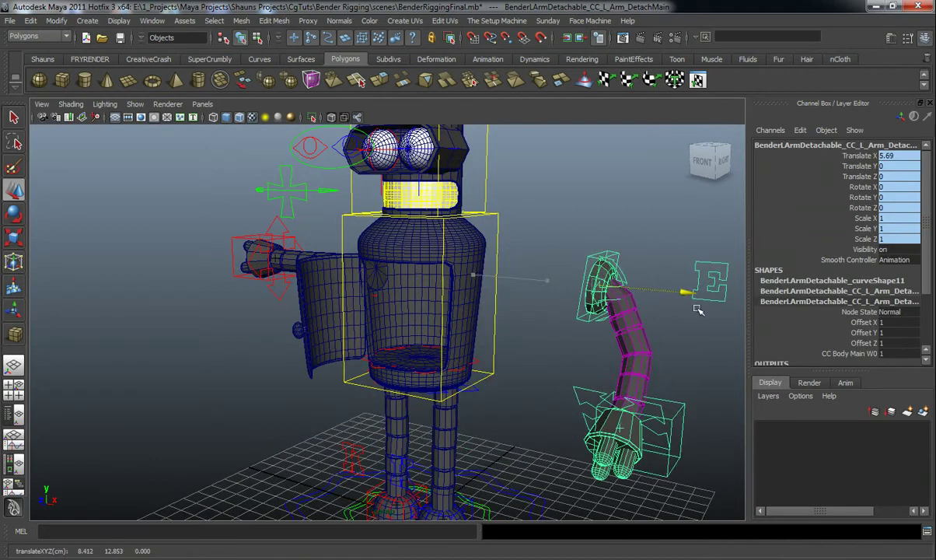
left_click_drag(513, 286, 566, 302, "alt")
Try rotating the main body control with the extra arm still connected, and undo the rotation and the arm's move.
left_click(497, 339)
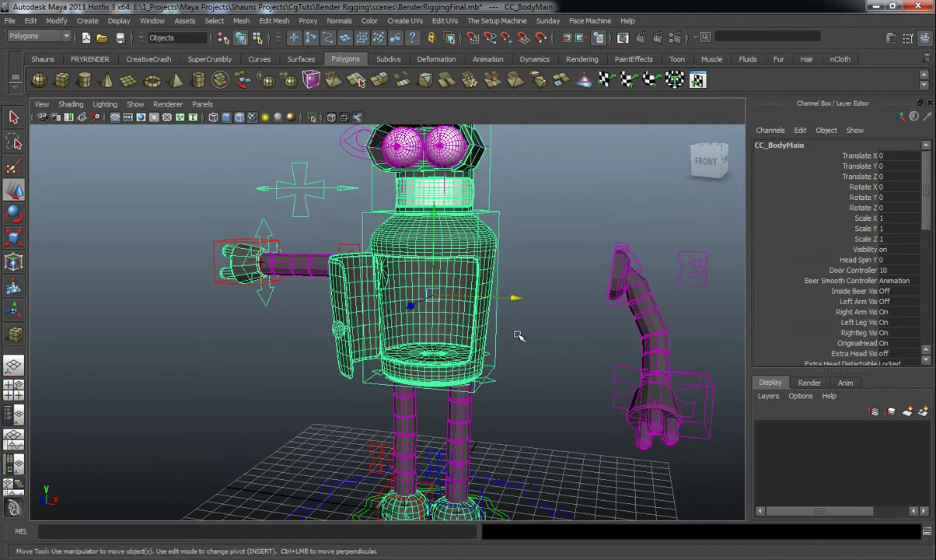
key("e")
left_click_drag(497, 299, 535, 311)
key("ctrl+z")
key("ctrl+z")
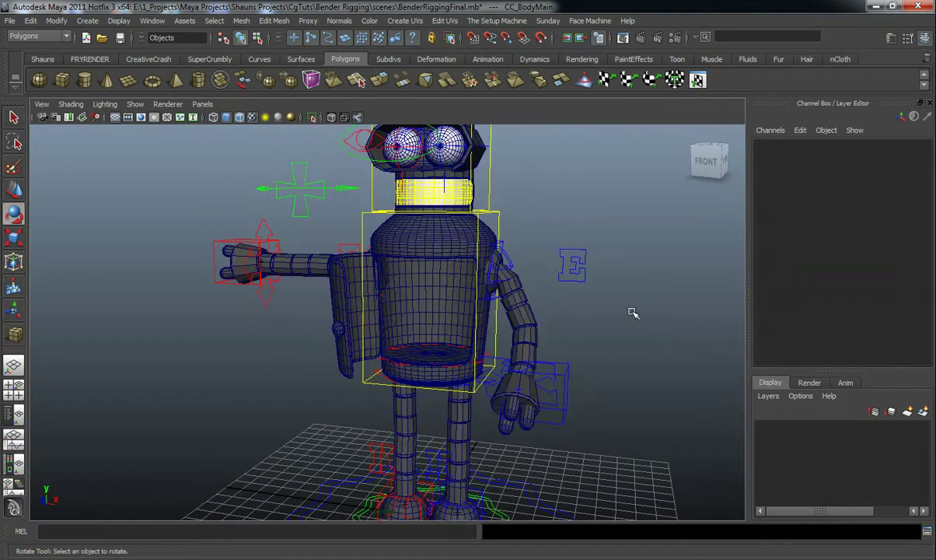
Reselect the main body control and set Extra LArm Detach to Free.
left_click_drag(631, 312, 521, 270, "alt")
left_click(496, 227)
scroll(888, 274, "down", 6)
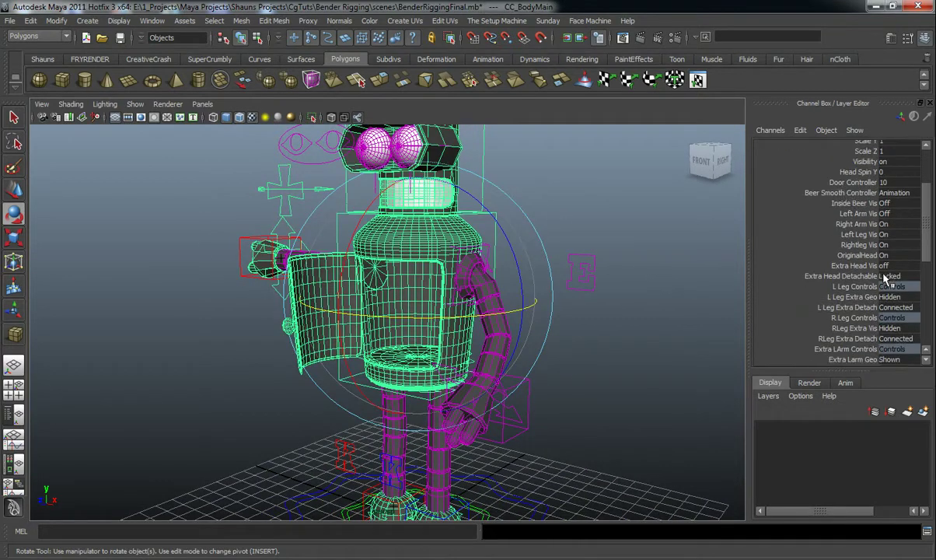
left_click(887, 281)
left_click(856, 294)
left_click(633, 297)
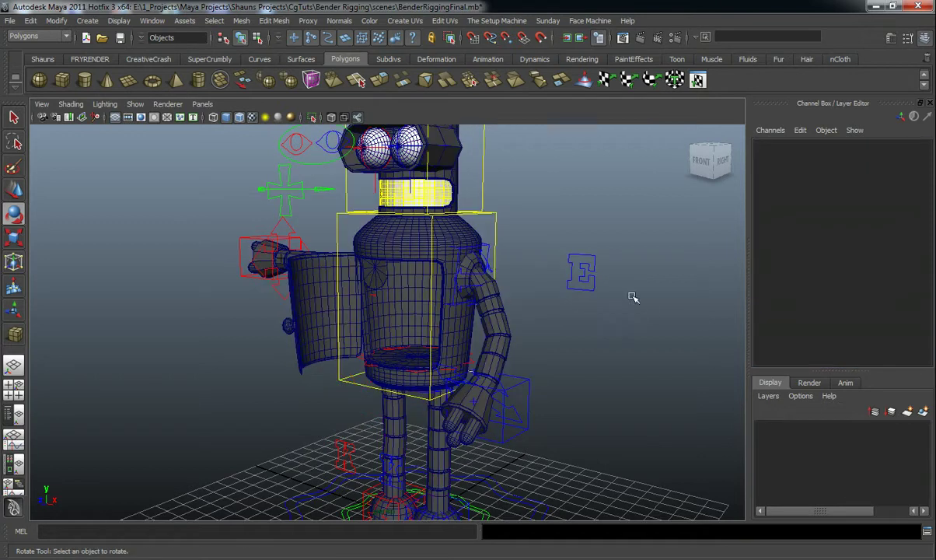
Move the freed extra left arm away from the shoulder, and rotate the main body control about 32.8 degrees in Y.
left_click(491, 247)
key("w")
left_click_drag(548, 285, 666, 301)
left_click(499, 234)
left_click(496, 233)
key("e")
left_click_drag(516, 312, 603, 346)
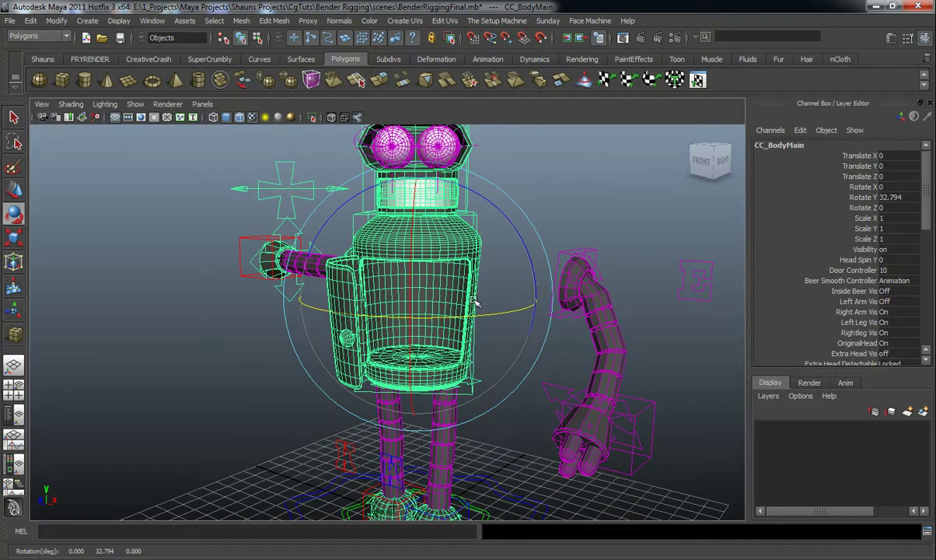
Undo the body rotation, the extra arm's detachment and its moves, back to the straight arm pose.
key("ctrl+z")
key("ctrl+z")
key("ctrl+z")
key("ctrl+z")
key("ctrl+z")
key("ctrl+z")
key("ctrl+z")
key("ctrl+z")
key("ctrl+z")
key("ctrl+z")
key("ctrl+z")
key("ctrl+z")
key("ctrl+z")
key("ctrl+z")
key("ctrl+z")
key("ctrl+z")
key("ctrl+z")
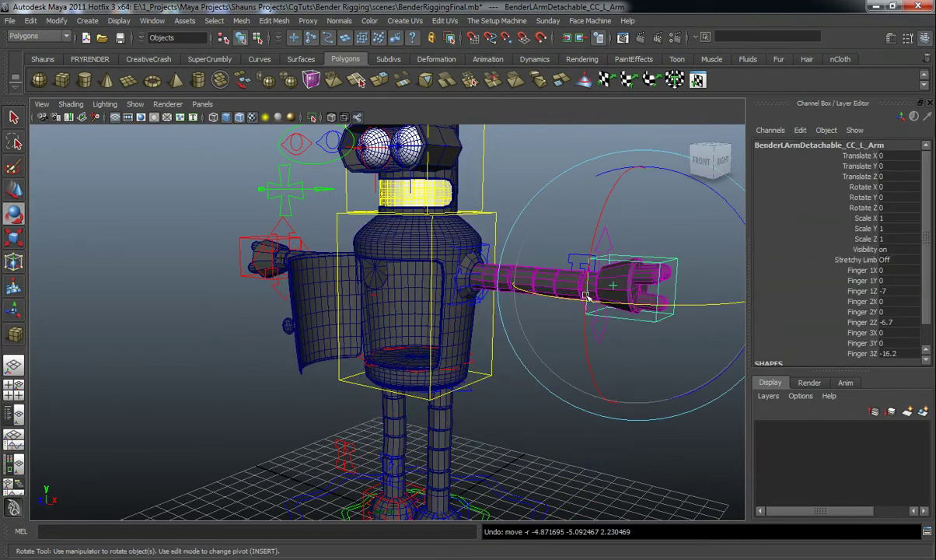
On the main body control, set Extra Larm Geo to Hidden and keep Extra LArm Detach at Connected.
left_click(529, 428)
left_click(498, 216)
scroll(896, 280, "down", 4)
scroll(900, 284, "down", 3)
left_click(903, 274)
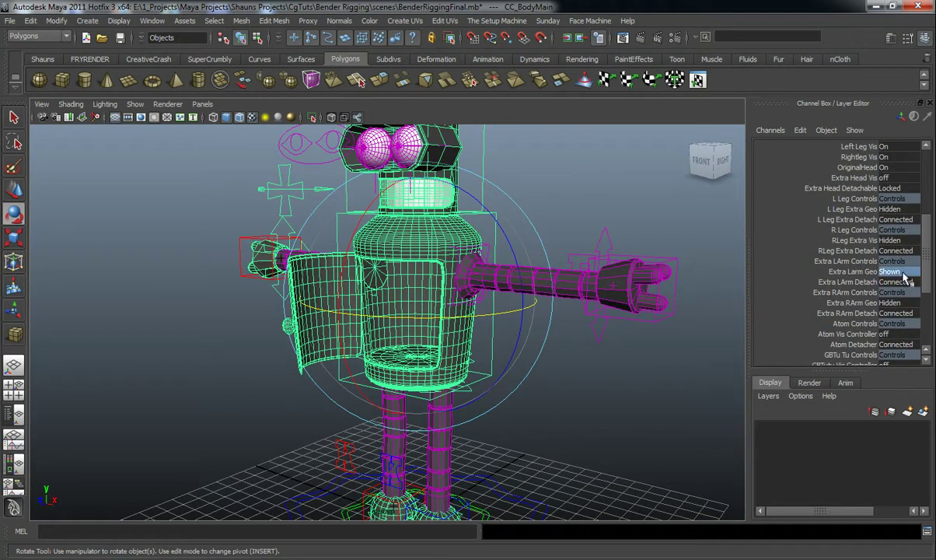
left_click(904, 283)
left_click(903, 283)
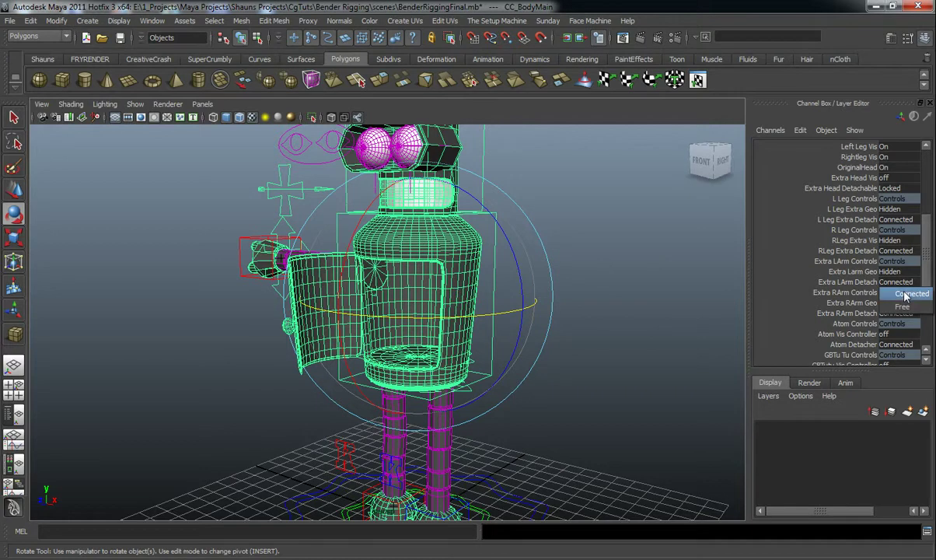
left_click(904, 296)
Turn Left Arm Vis on for the main body control.
left_click_drag(926, 272, 930, 296)
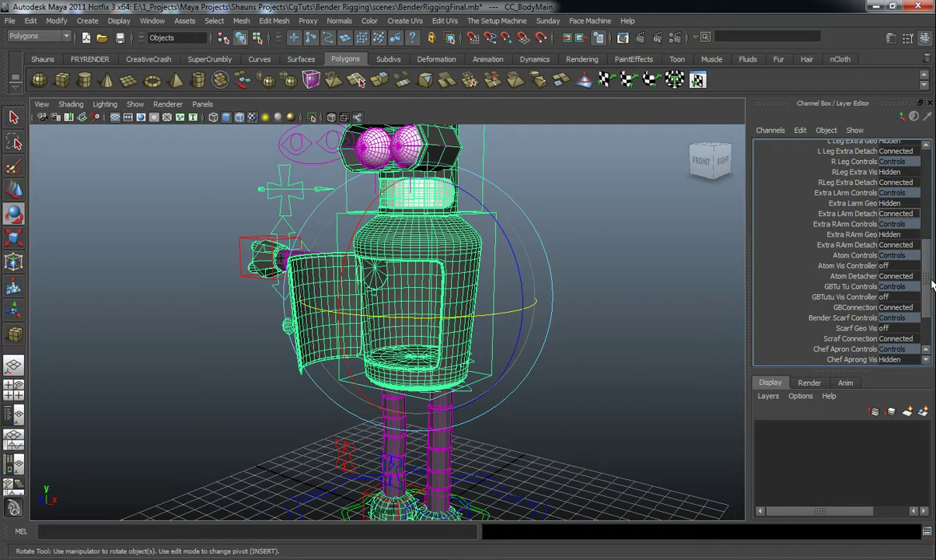
scroll(924, 224, "up", 5)
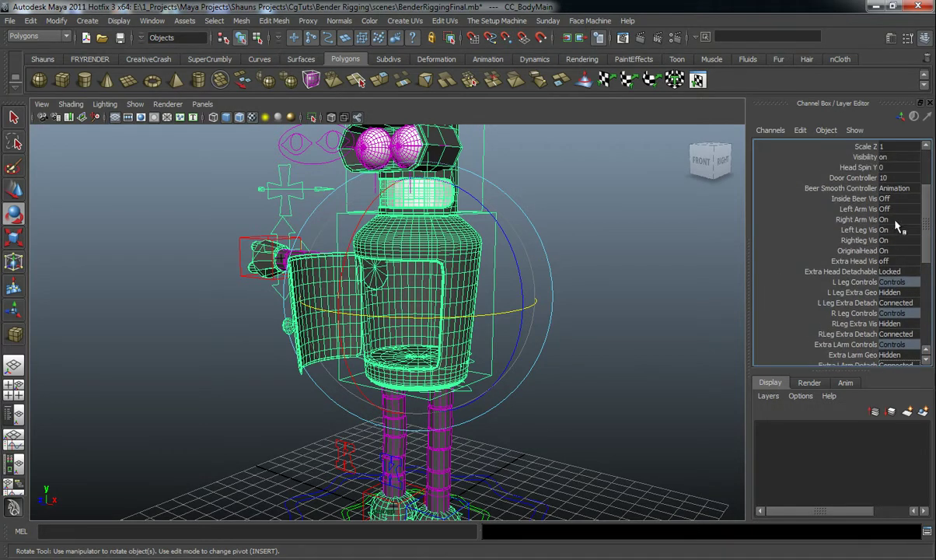
left_click(894, 211)
left_click(896, 226)
Reselect the main body control and turn its Atom Vis Controller on.
left_click_drag(925, 237, 926, 296)
left_click_drag(548, 400, 611, 383, "alt")
left_click(611, 382)
right_click_drag(598, 382, 588, 353, "alt")
left_click_drag(588, 352, 541, 356, "alt")
left_click(514, 304)
scroll(886, 285, "down", 8)
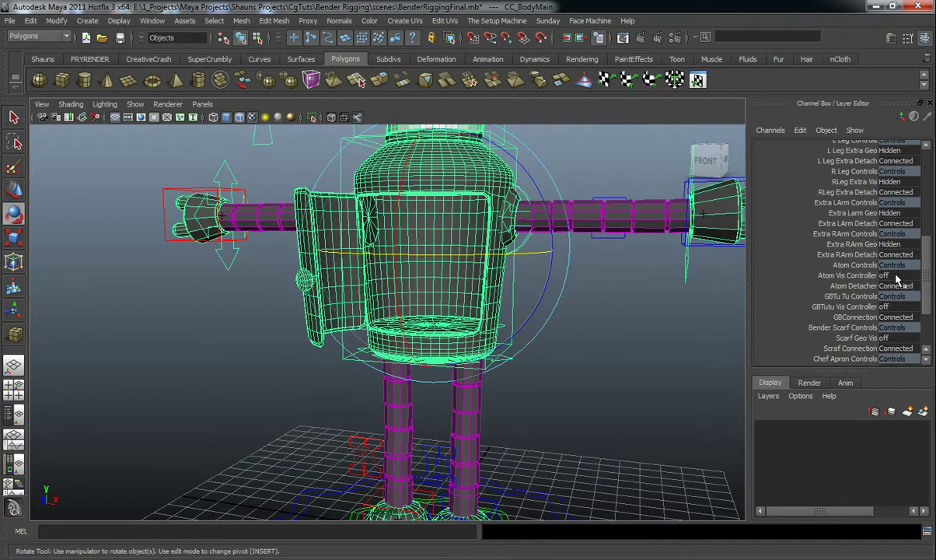
left_click(896, 277)
left_click(842, 283)
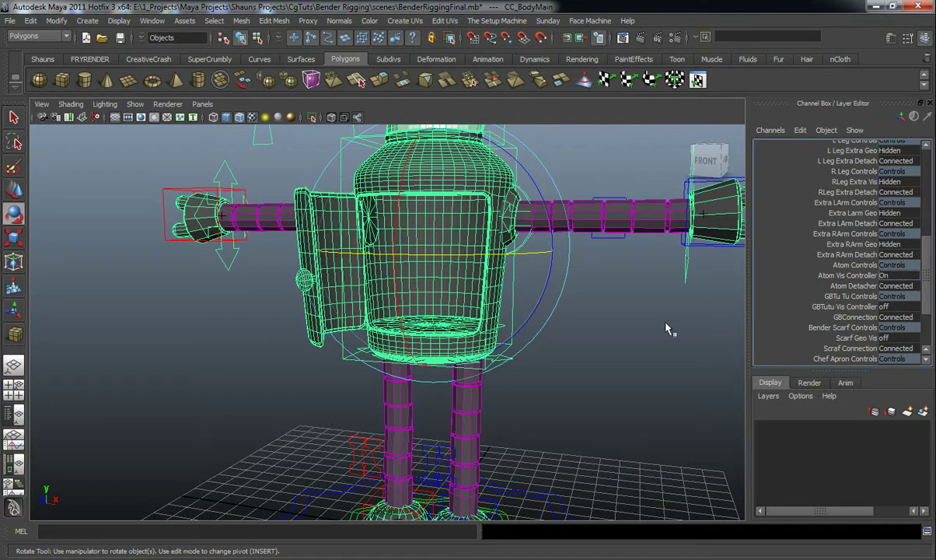
Select the atom's global controller in the chest and raise Molecule 1, 2 and 3 to about 85.6, 69.4 and 69.3.
left_click(570, 328)
left_click_drag(571, 328, 544, 324, "alt")
right_click_drag(544, 323, 566, 300, "alt")
middle_click_drag(566, 300, 498, 376, "alt")
mouse_move(498, 376)
left_mouse_down("alt")
mouse_move(516, 365)
mouse_move(502, 357)
left_mouse_up("alt")
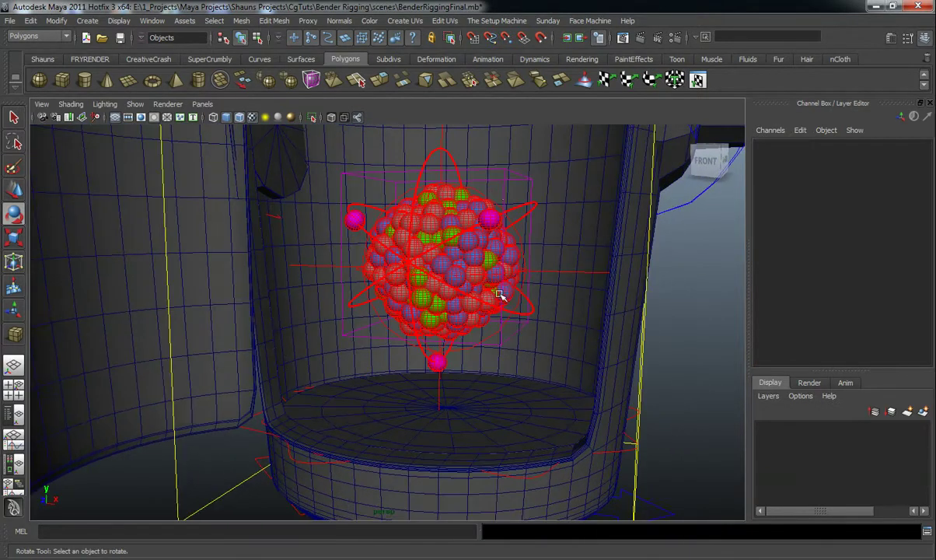
left_click(501, 174)
left_click(618, 273)
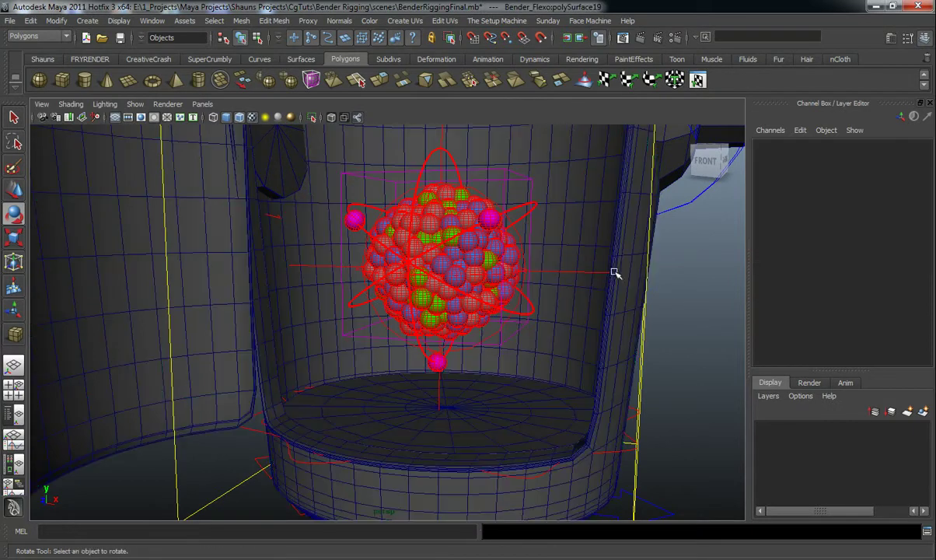
left_click(474, 165)
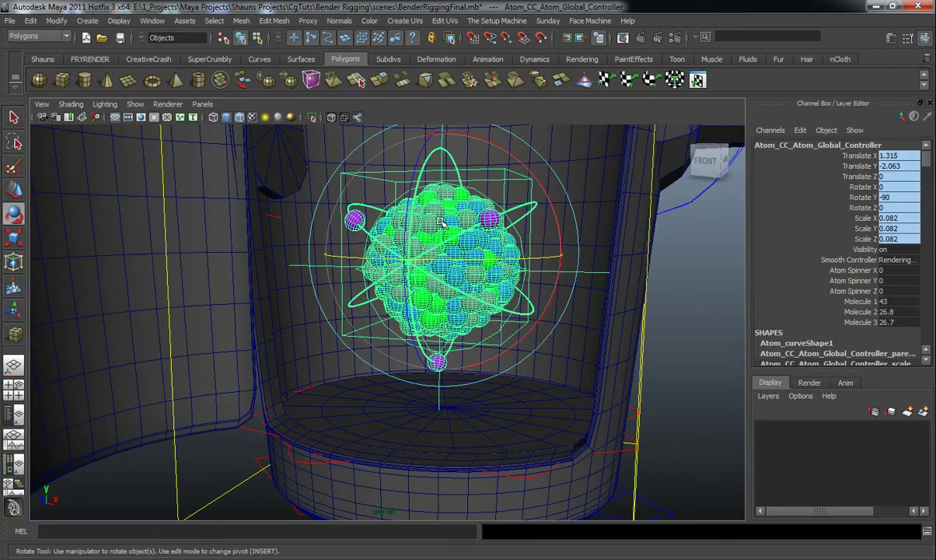
left_click_drag(847, 301, 818, 322)
middle_click_drag(545, 321, 757, 326)
Show the Time Slider and scrub the timeline from frame 1 to frame 7 and back.
left_click(119, 21)
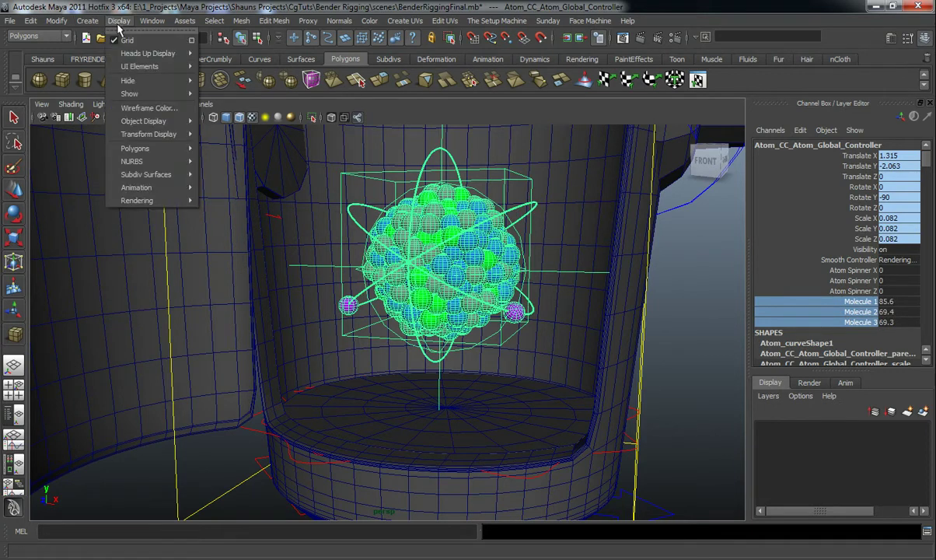
mouse_move(130, 66)
left_click(232, 97)
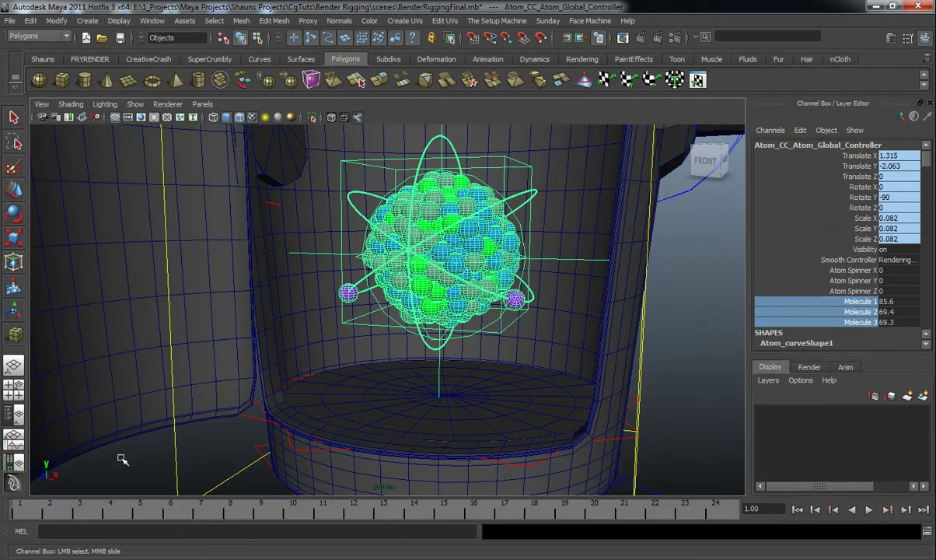
left_click_drag(23, 514, 210, 513)
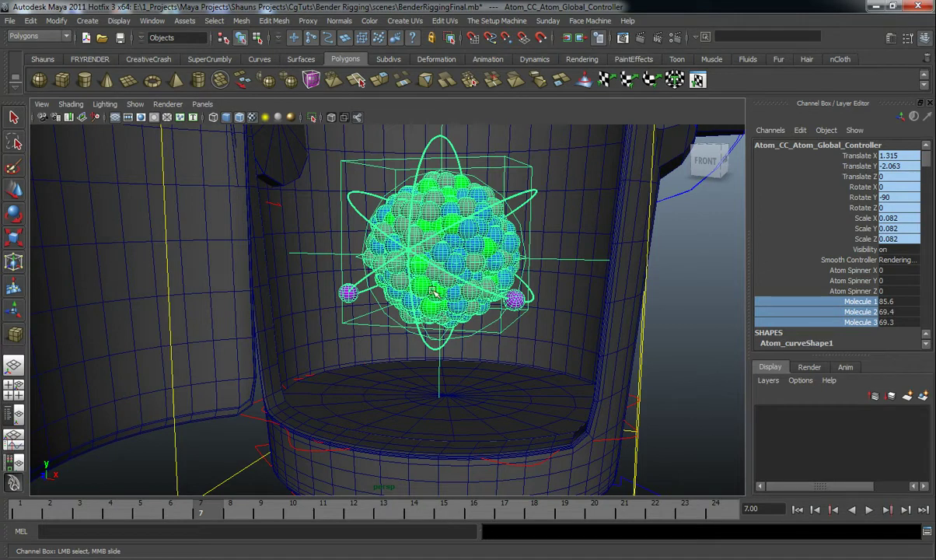
left_click_drag(208, 515, 21, 515)
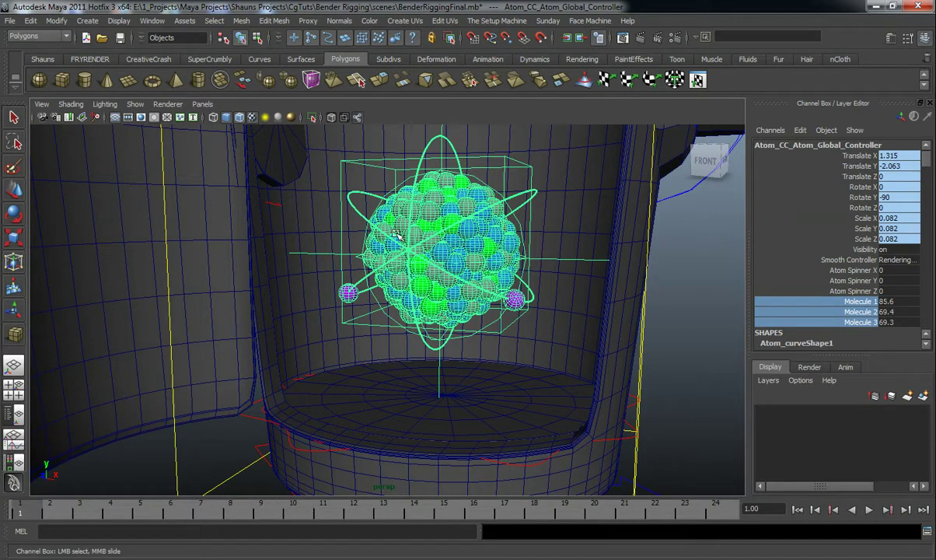
Hide the Time Slider.
scroll(350, 324, "down", 5)
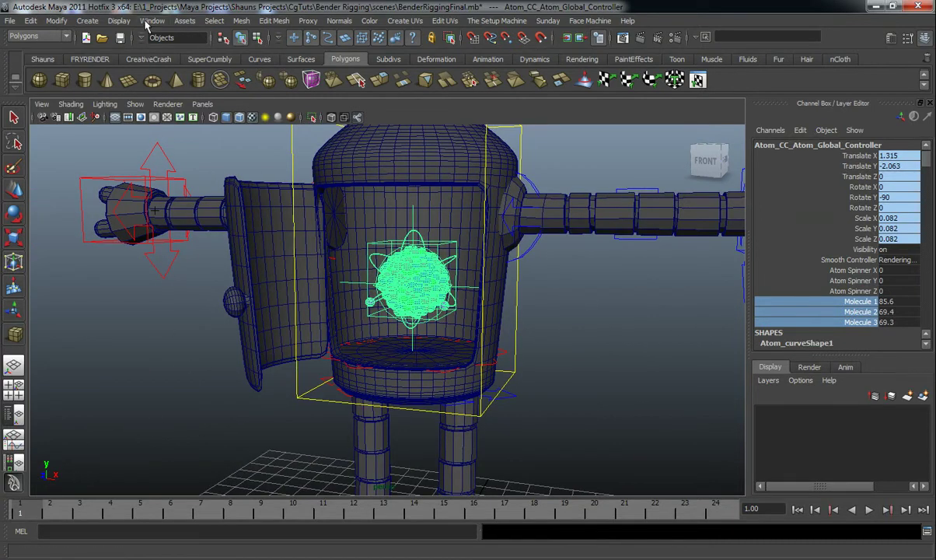
left_click(118, 20)
mouse_move(124, 67)
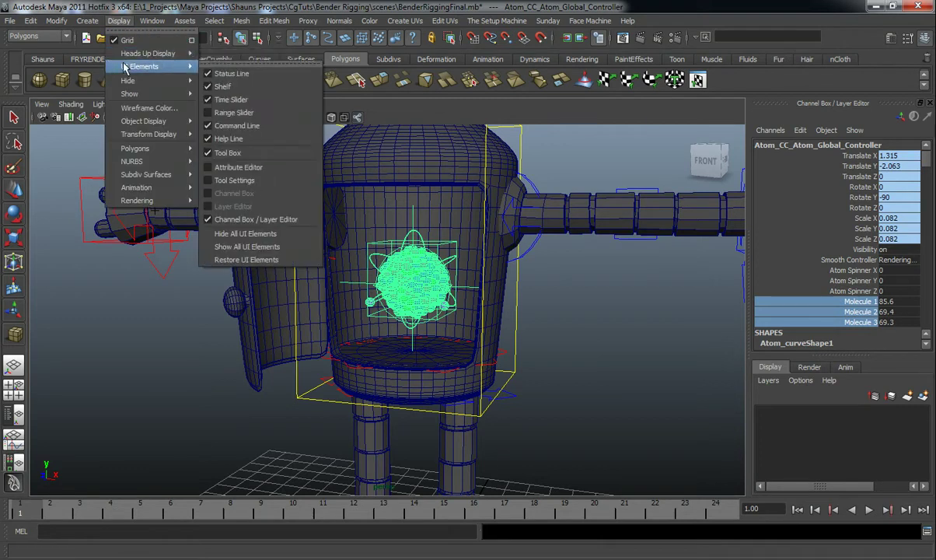
left_click(231, 100)
scroll(613, 415, "up", 5)
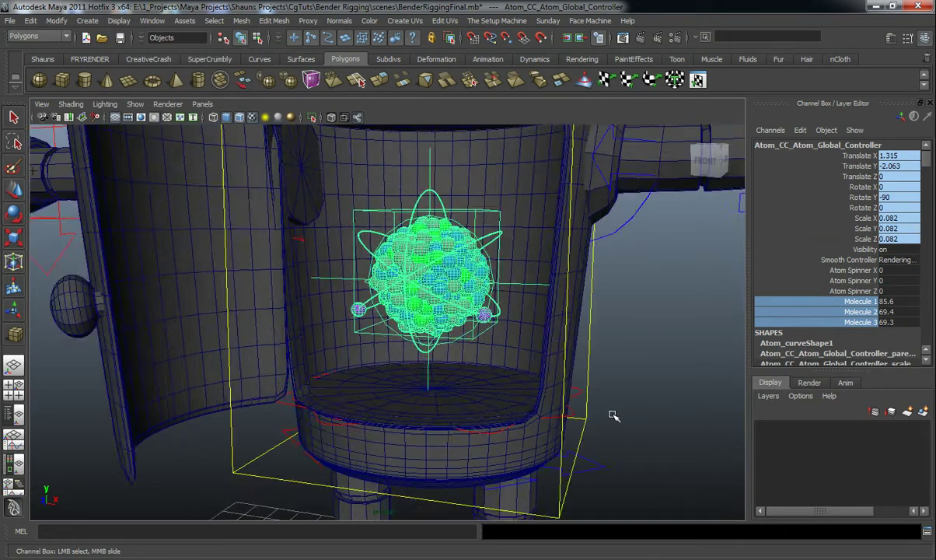
Try rotating the main body control about -7.7 degrees in Y with the atom connected, and undo the rotation.
left_click(591, 353)
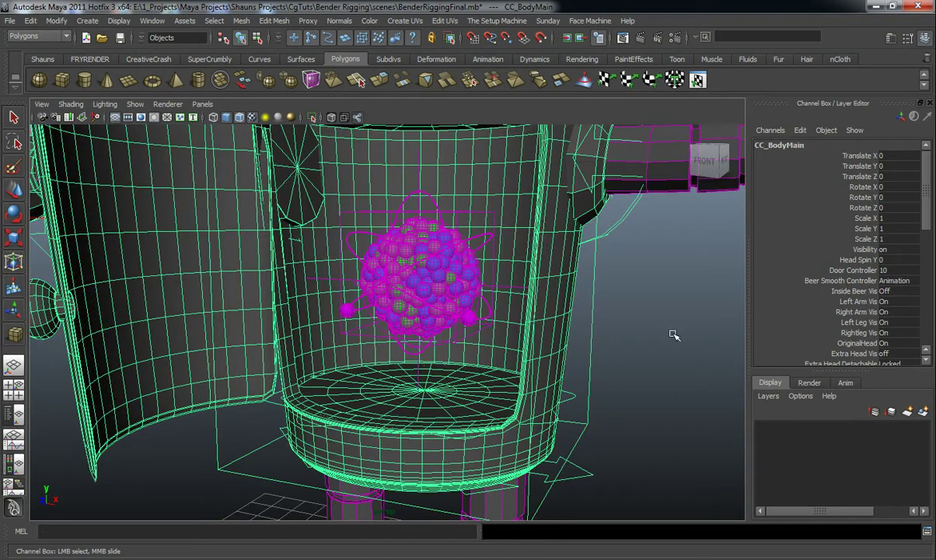
left_click_drag(649, 357, 598, 336, "alt")
key("e")
left_click_drag(518, 237, 453, 255)
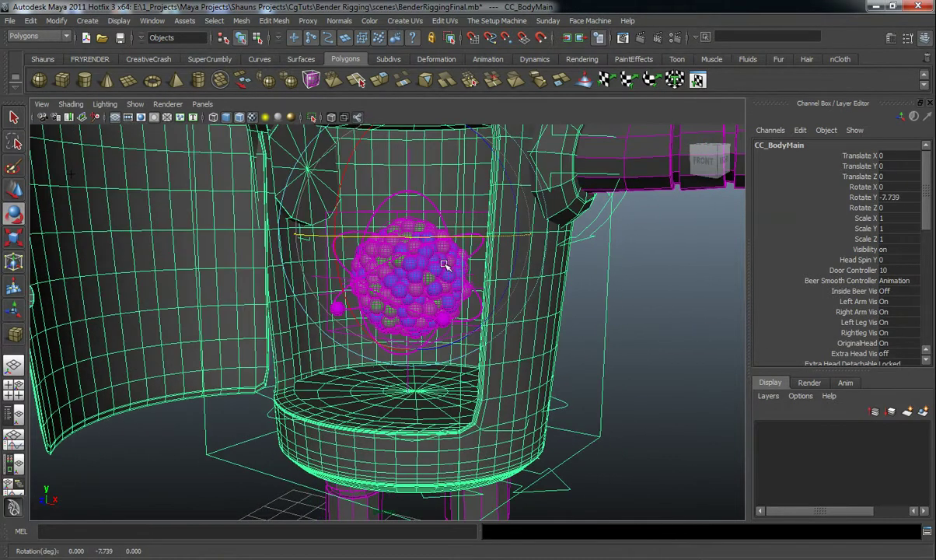
key("ctrl+z")
Set the main body control's Atom Detacher to Free, and clear the selection.
scroll(855, 280, "down", 10)
scroll(894, 274, "down", 1)
scroll(890, 279, "up", 1)
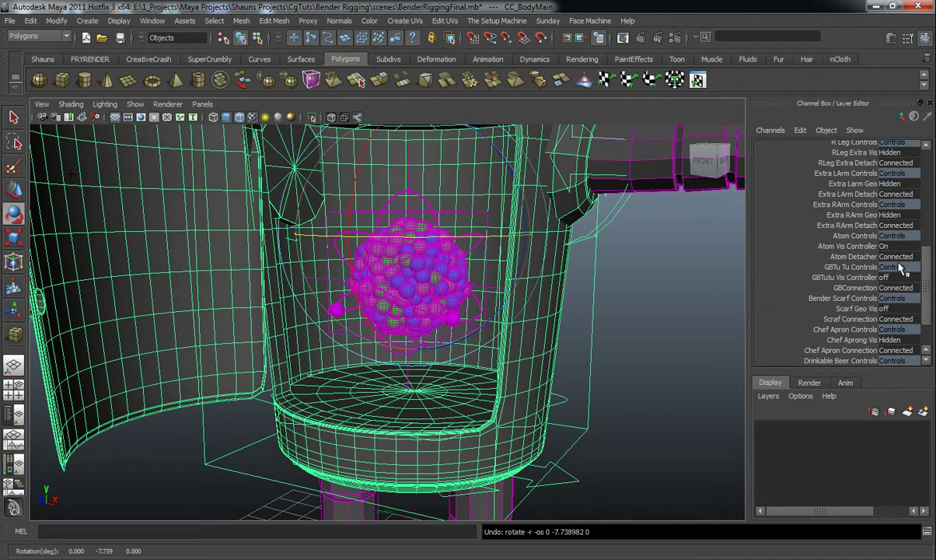
left_click(897, 257)
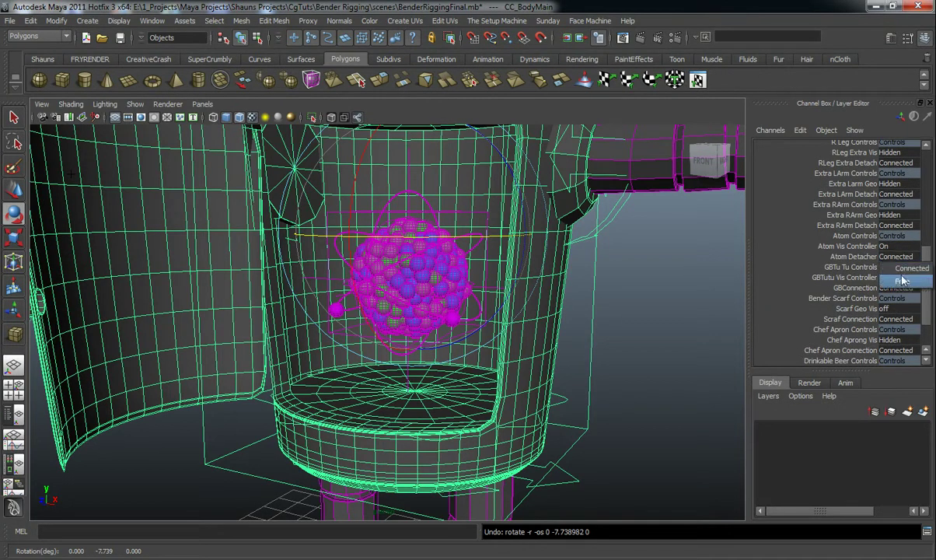
left_click(856, 268)
left_click(623, 317)
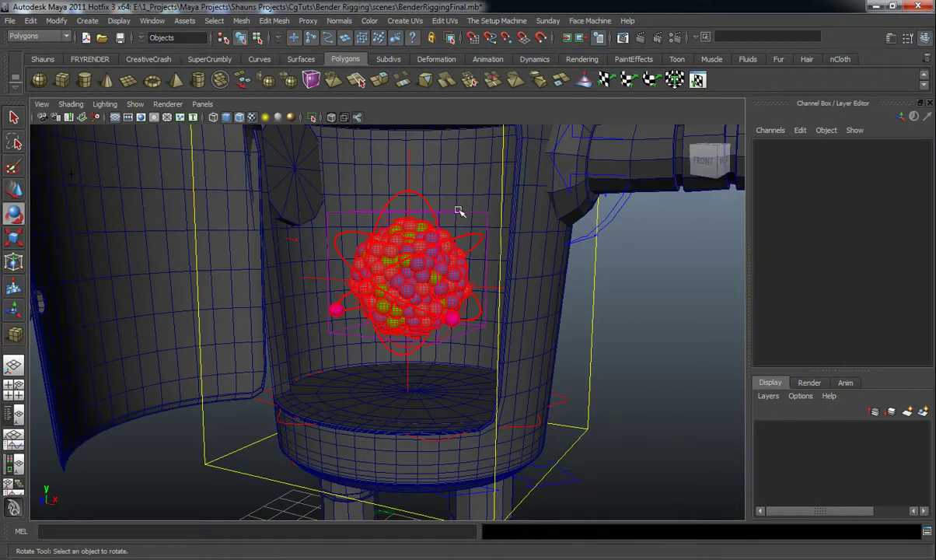
Move the atom's global controller out of the chest to about 8.6 in Translate X.
left_click(464, 219)
key("w")
left_click_drag(335, 269, 595, 331)
scroll(544, 334, "down", 5)
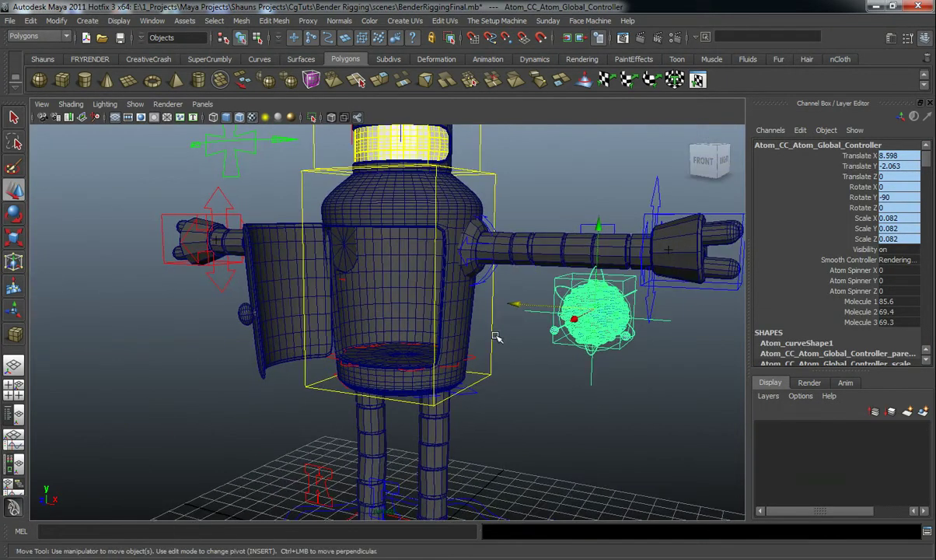
Try rotating the main body control with the atom set to Free, and undo both the rotation and the atom's move.
left_click(466, 317)
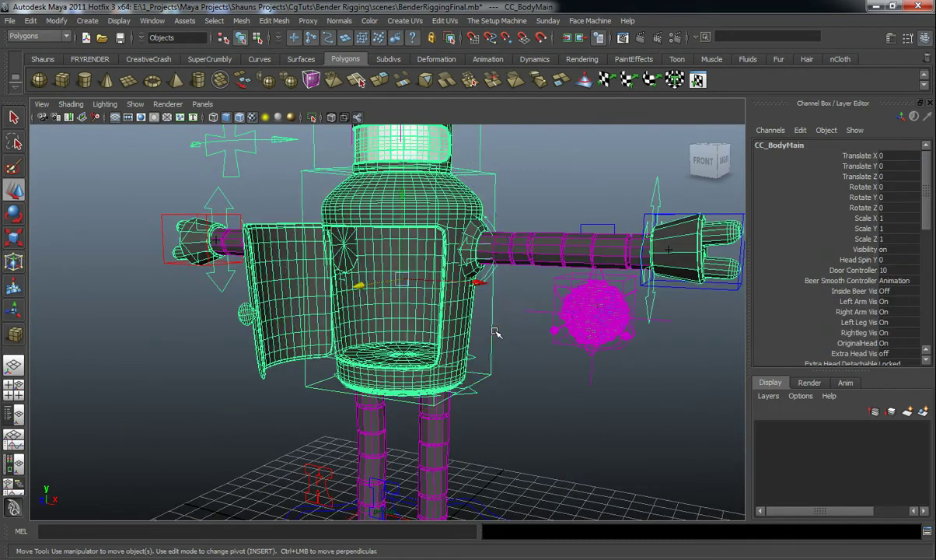
key("e")
left_click_drag(523, 286, 476, 336)
key("ctrl+z")
key("ctrl+z")
key("ctrl+z")
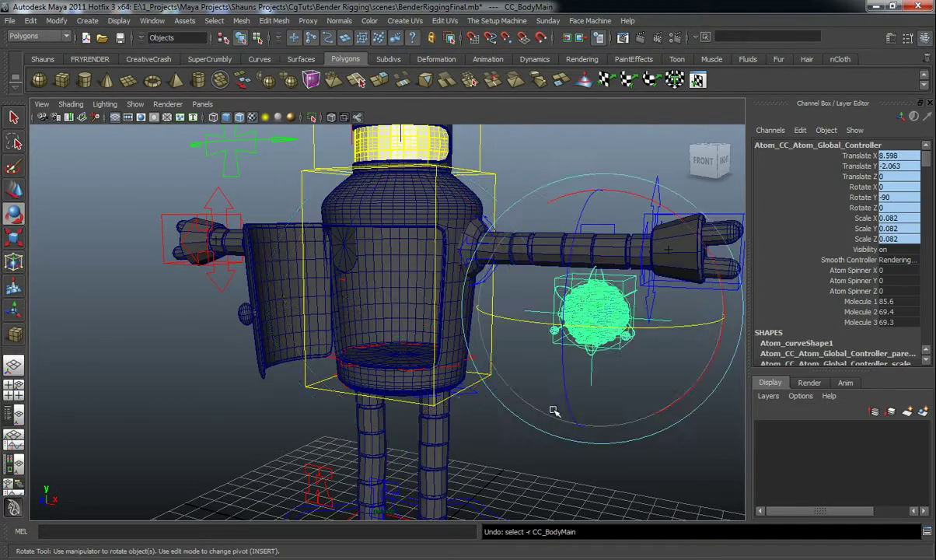
left_click(664, 362)
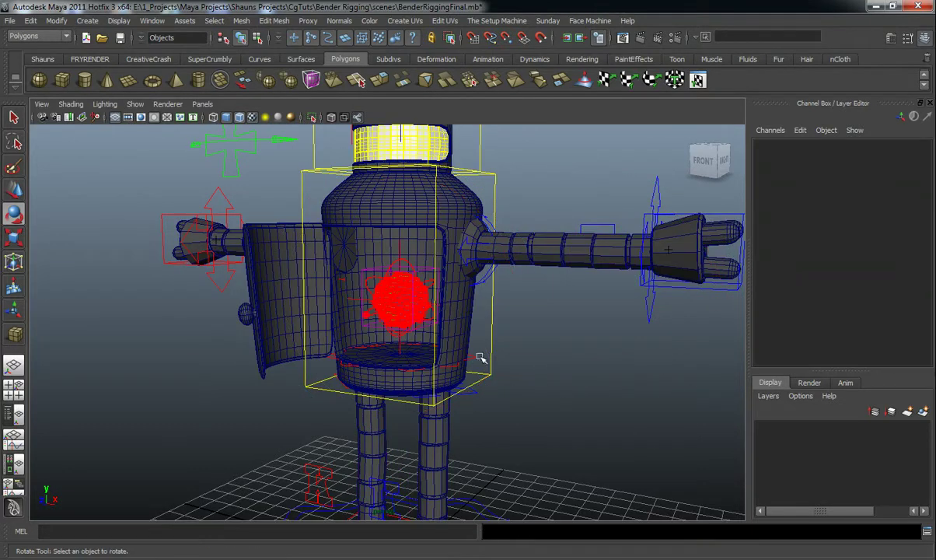
Set the main body control's Atom Detacher to Connected and its Atom Vis Controller to off.
left_click(465, 301)
scroll(895, 263, "down", 10)
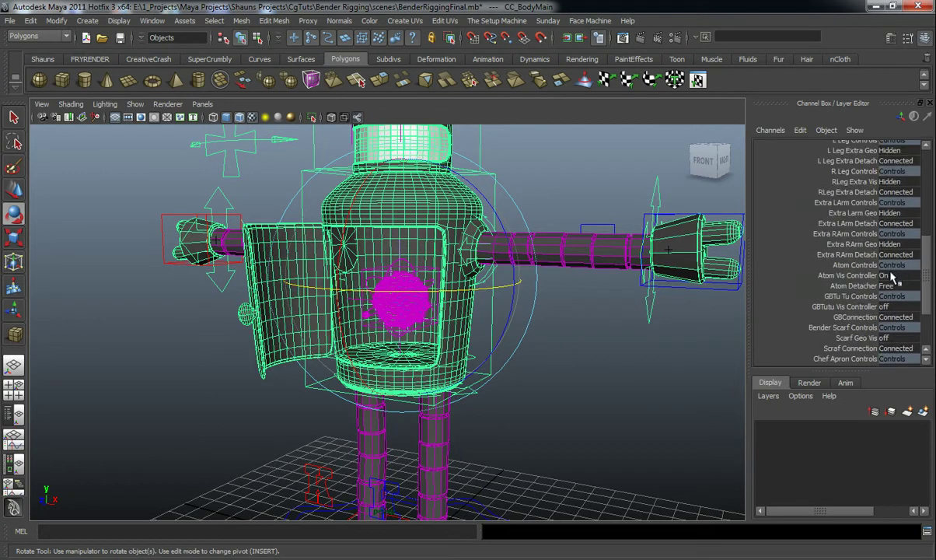
left_click(891, 285)
left_click(893, 296)
left_click(884, 277)
left_click(894, 288)
Turn on the body control's GBTutu Vis Controller and close the chest door by setting Door Controller to 0.
left_click_drag(926, 281, 929, 295)
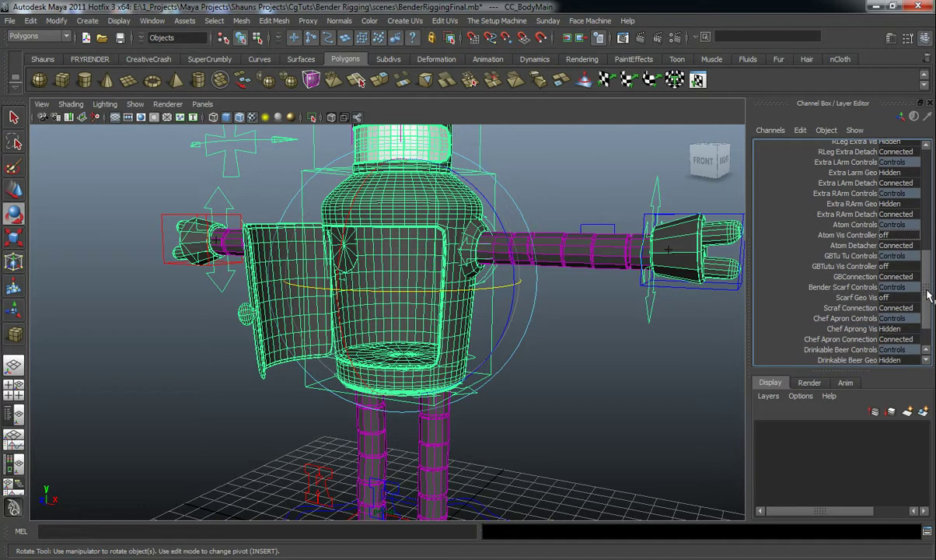
left_click(894, 267)
left_click(894, 277)
left_click_drag(927, 297, 919, 231)
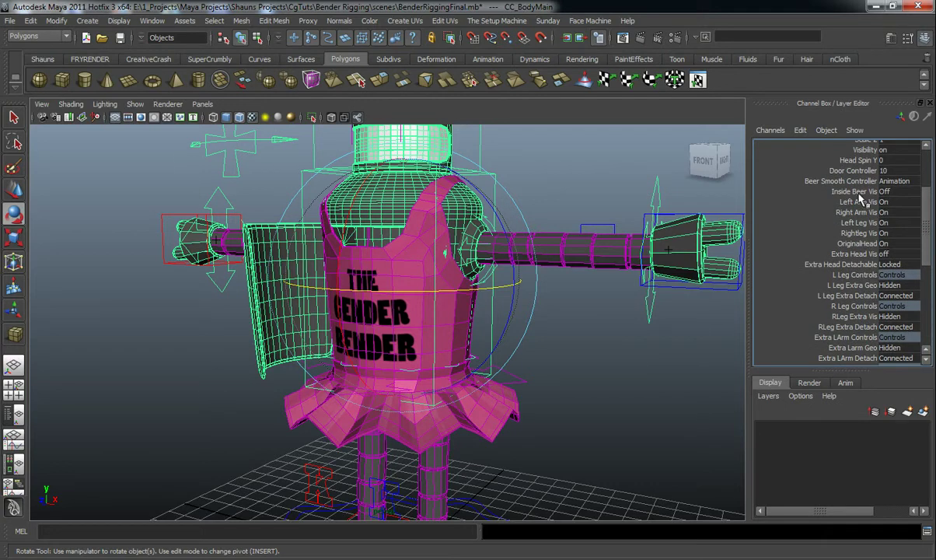
left_click(855, 171)
middle_click_drag(559, 250, 501, 271)
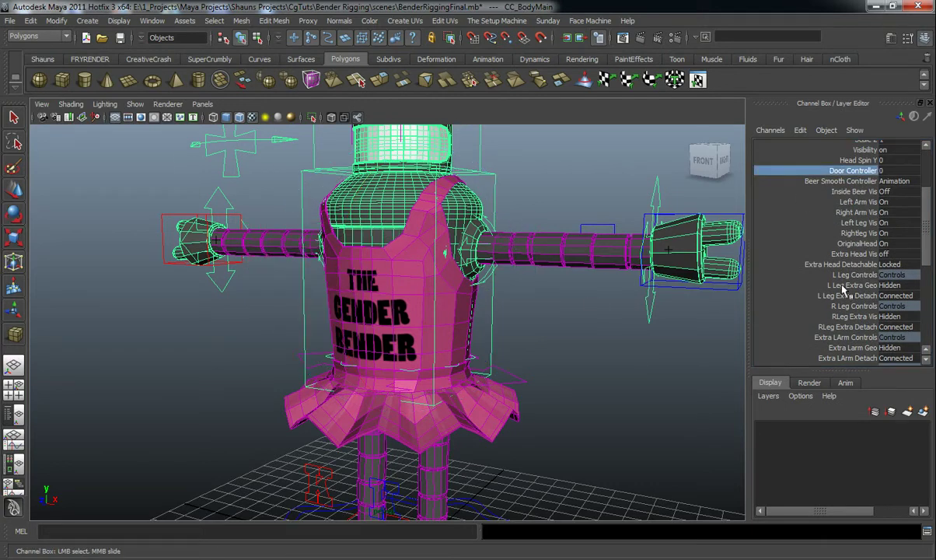
Turn the GBTutu Vis Controller off and set Scarf Geo Vis to On.
scroll(844, 289, "down", 7)
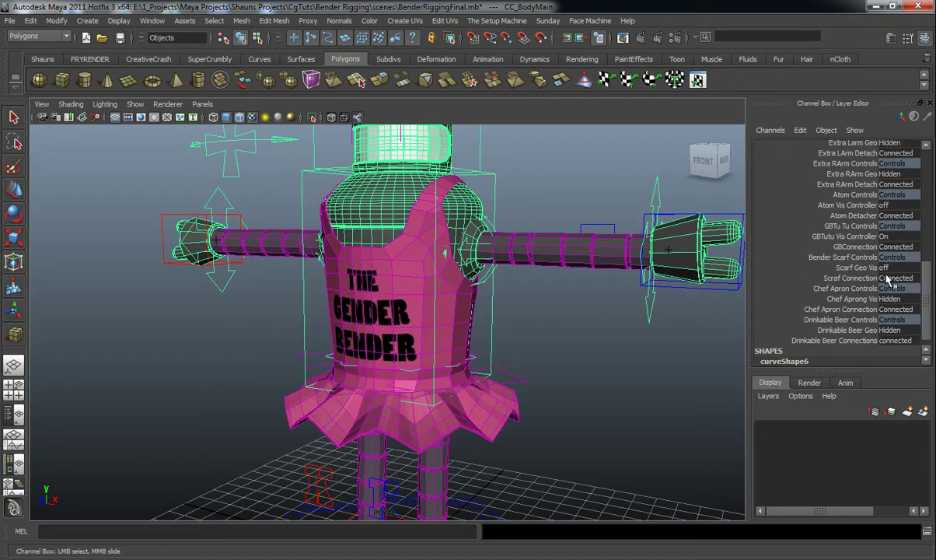
left_click(894, 236)
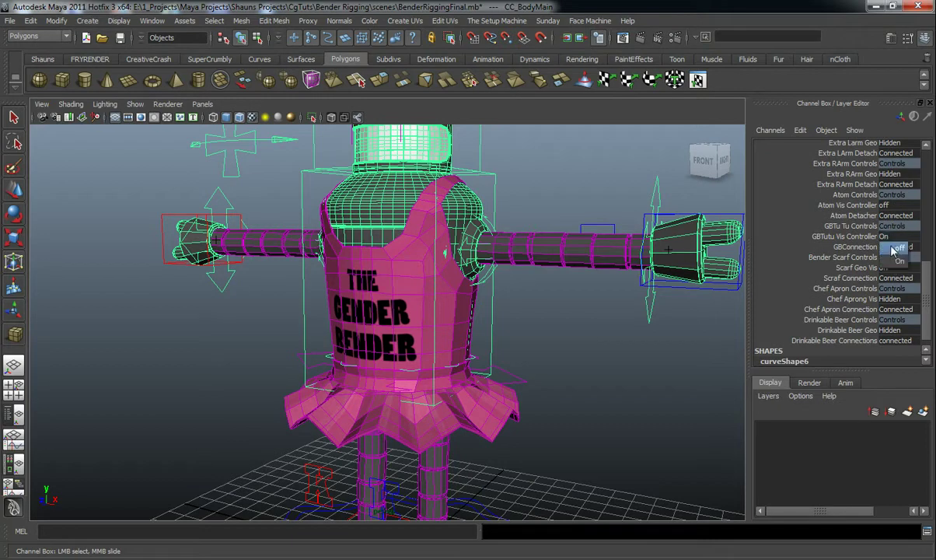
left_click(892, 247)
left_click(884, 267)
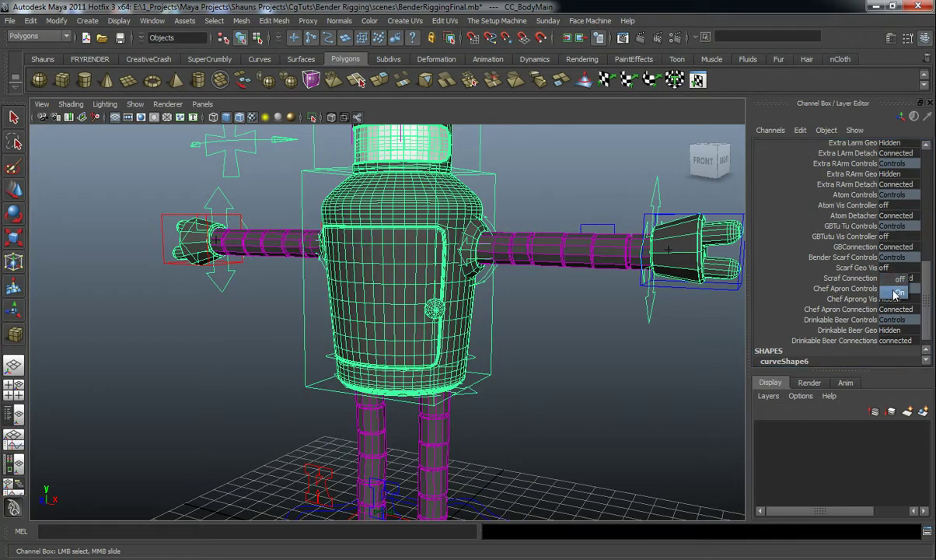
left_click(890, 278)
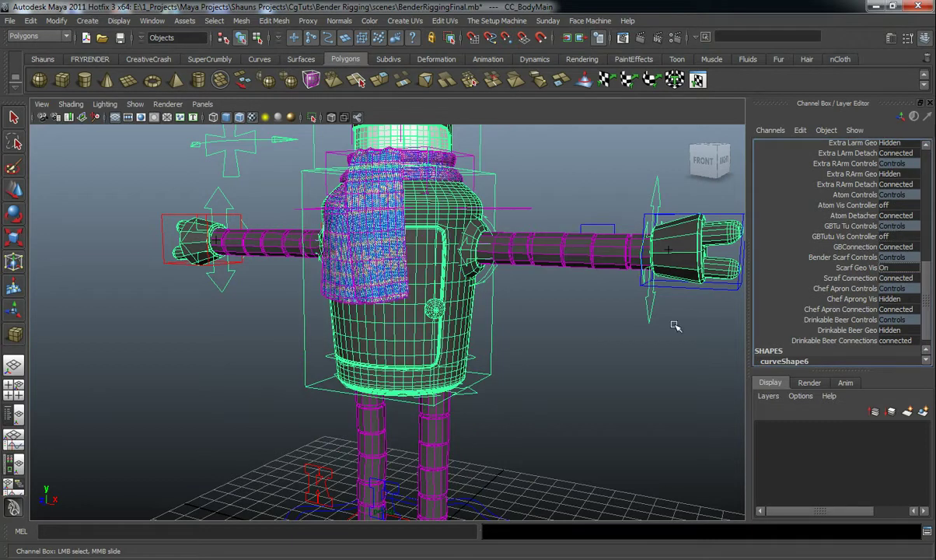
Set Scarf Geo Vis to off and the chef apron's visibility to Shown, keeping the main body control selected.
left_click(895, 278)
left_click(899, 287)
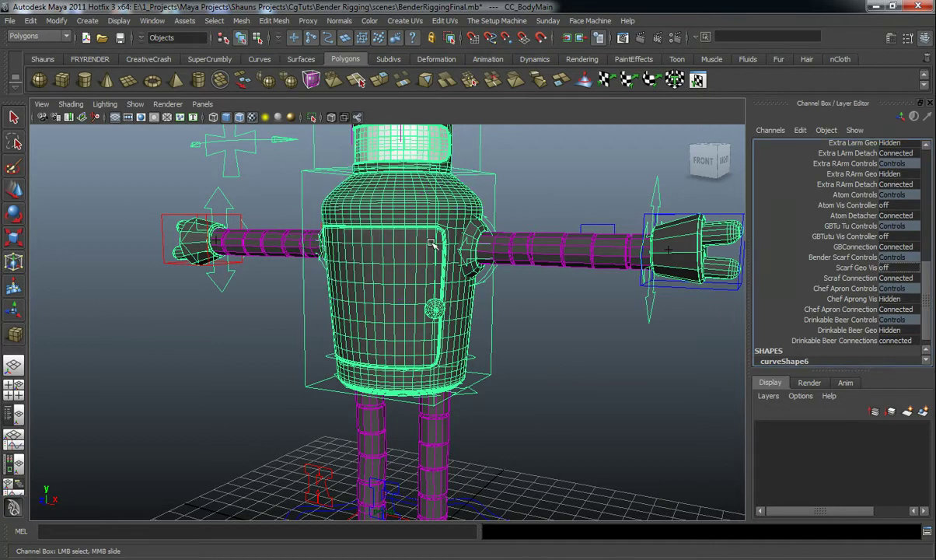
left_click(893, 299)
left_click(851, 307)
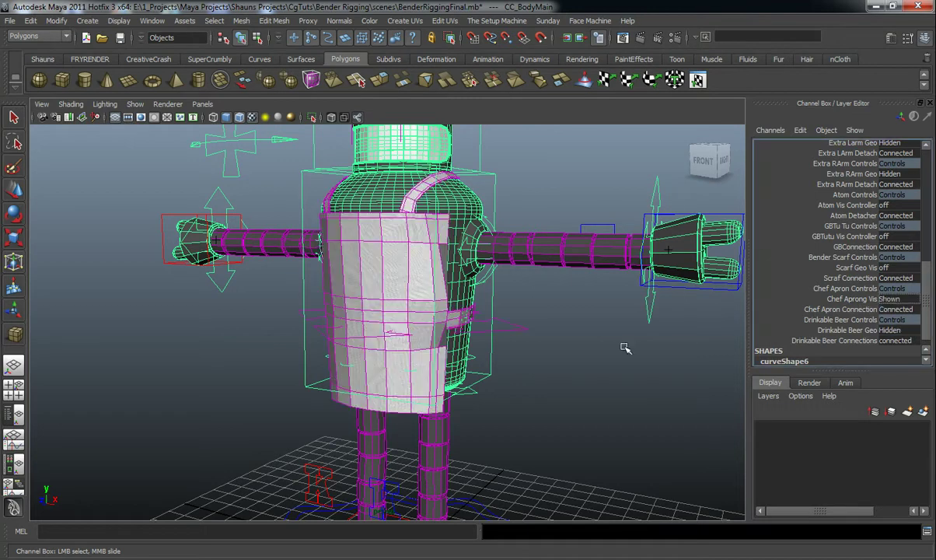
mouse_move(490, 351)
left_mouse_down("alt")
mouse_move(531, 354)
mouse_move(502, 353)
left_mouse_up("alt")
left_click(524, 349)
key("ctrl+z")
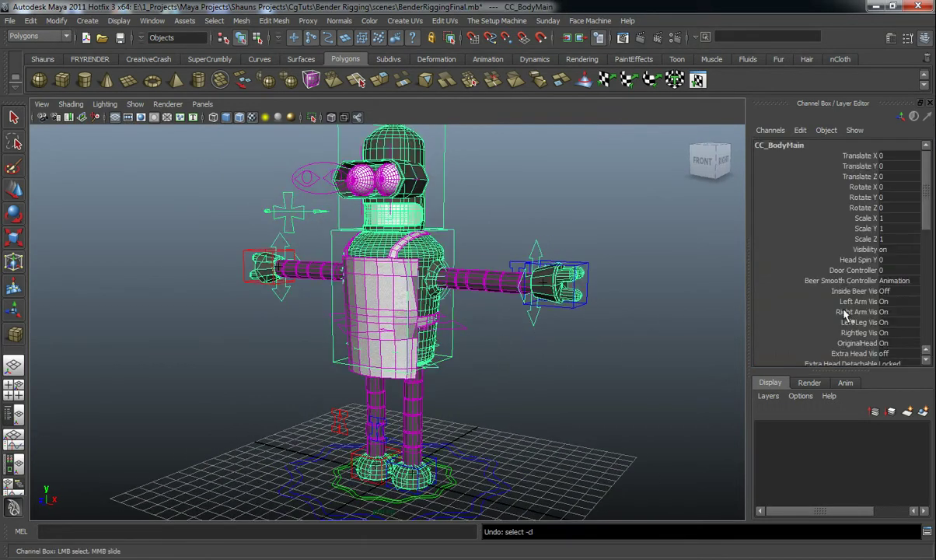
Set the chef apron's visibility to Hidden and Drinkable Beer Geo to Shown.
scroll(846, 314, "down", 10)
left_click(892, 287)
left_click(895, 301)
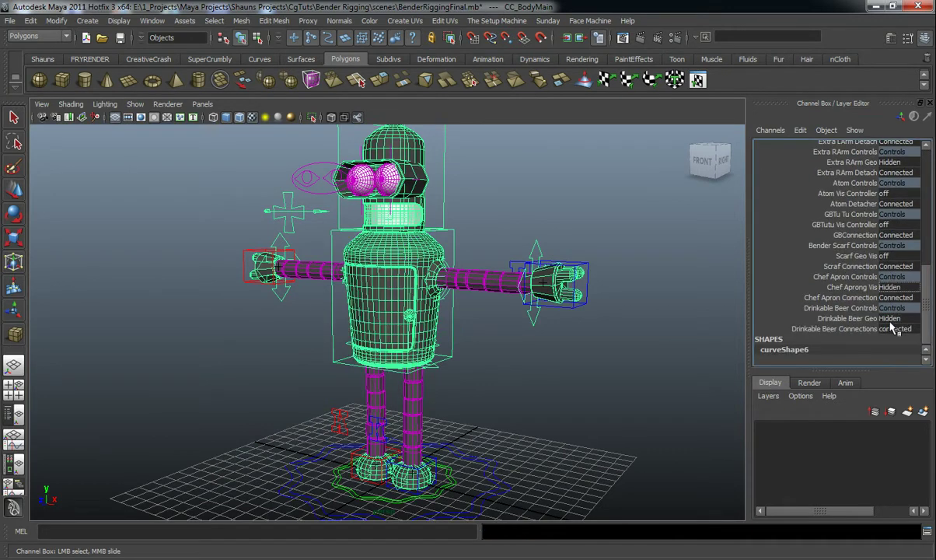
left_click(893, 320)
left_click(894, 339)
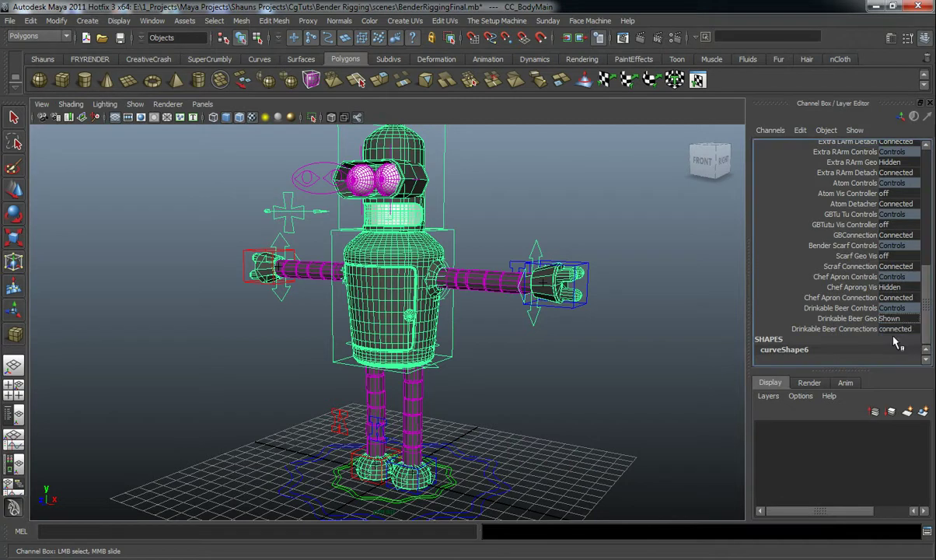
Open the chest door by setting Door Controller to 10, and turn Inside Beer Vis On.
scroll(822, 301, "up", 8)
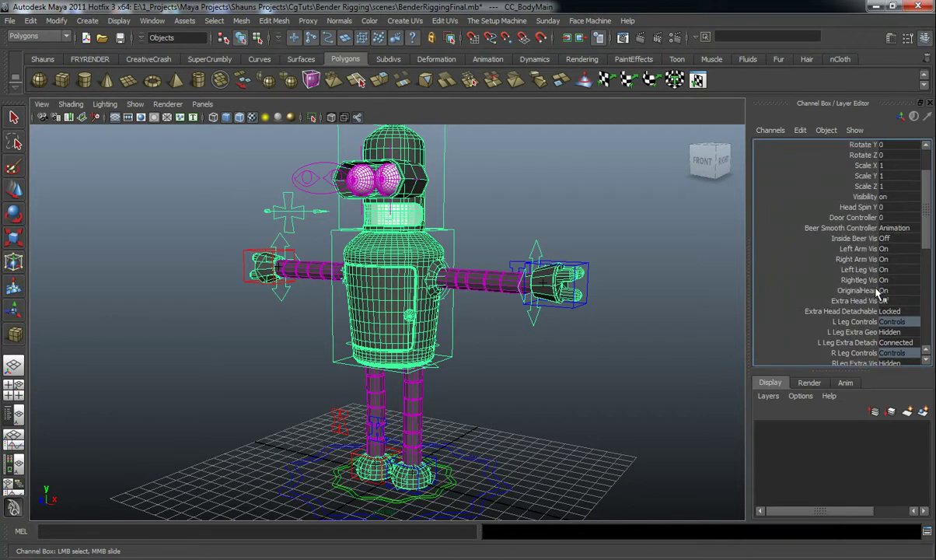
left_click(852, 218)
middle_click_drag(537, 307, 622, 313)
scroll(465, 357, "up", 6)
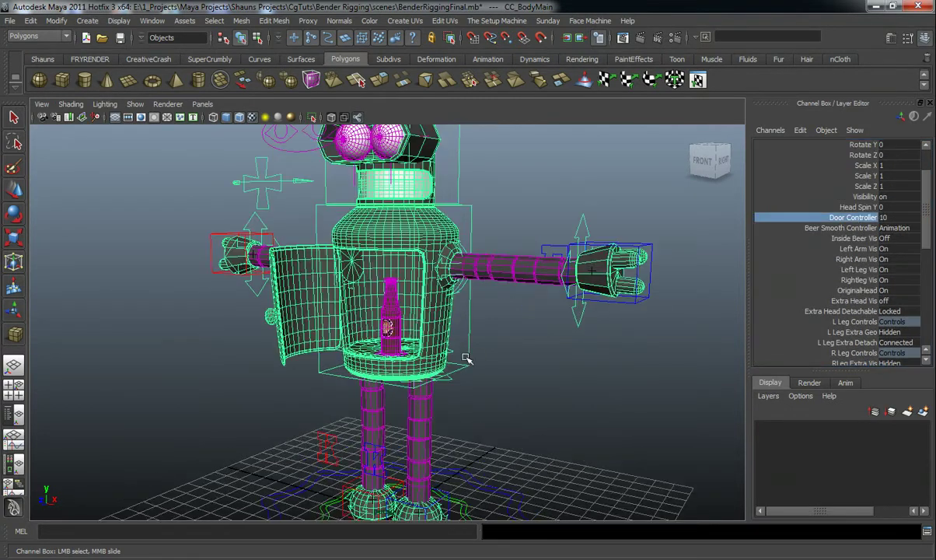
left_click_drag(464, 365, 482, 373, "alt")
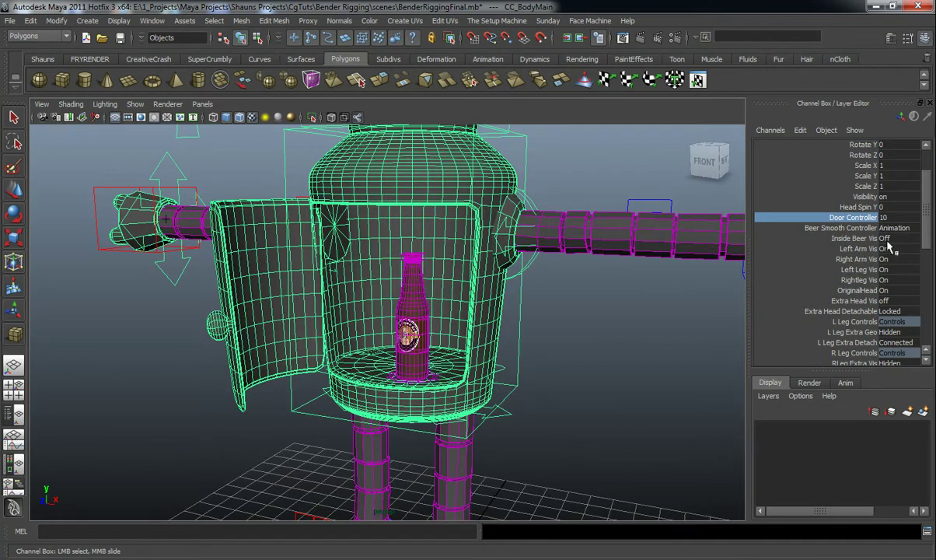
left_click(887, 240)
left_click(886, 262)
Select the front beer bottle's main control and set its Smooth Controller to Render.
left_click(555, 361)
left_click_drag(533, 391, 486, 388, "alt")
scroll(486, 389, "up", 5)
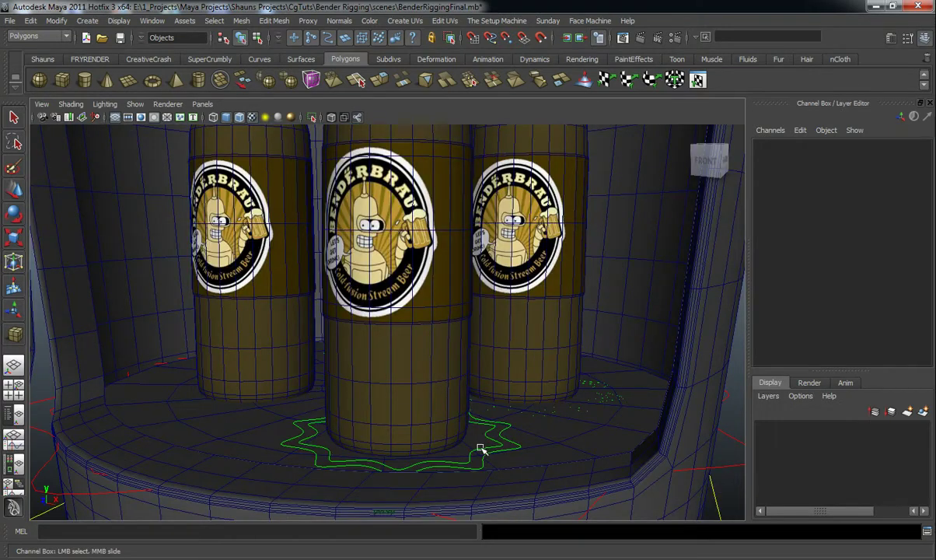
left_click(481, 450)
left_click(526, 452)
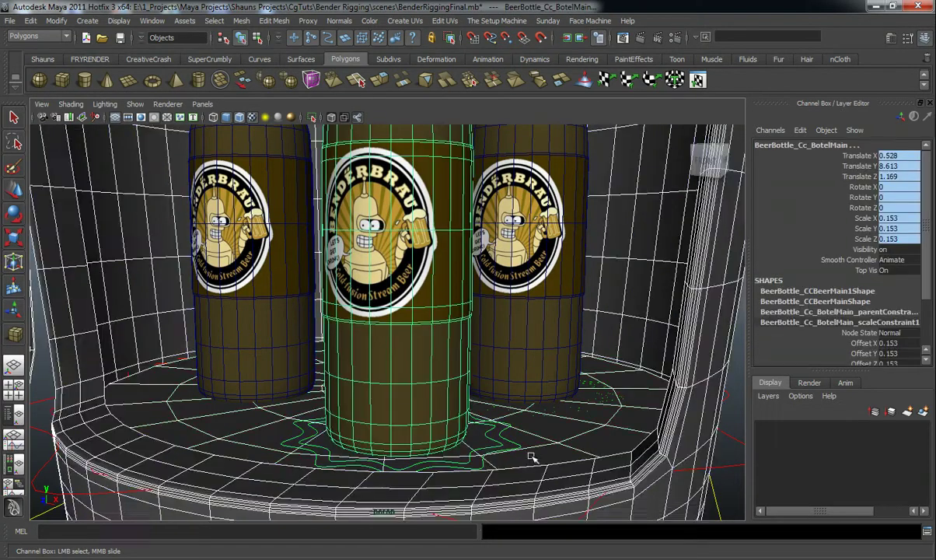
left_click(898, 261)
left_click(900, 290)
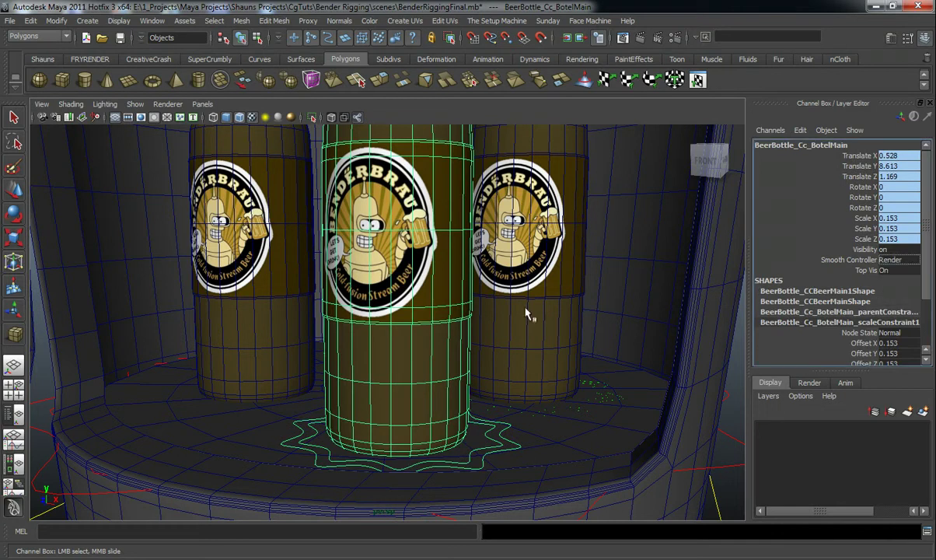
Try moving the front bottle's cap control to about 10.25 in Translate X, undo the move, and clear the selection.
scroll(422, 283, "down", 4)
middle_click_drag(422, 283, 447, 369, "alt")
scroll(446, 339, "down", 3)
left_click(652, 359)
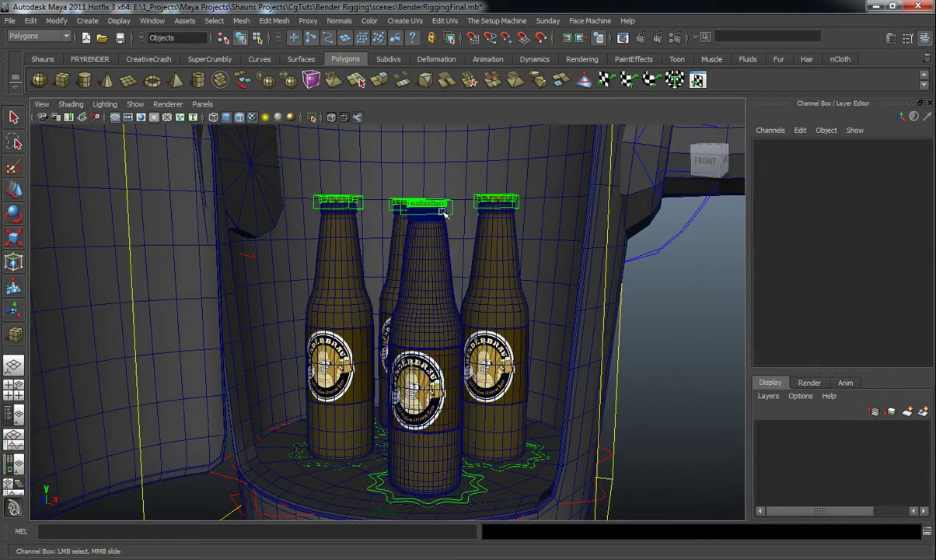
left_click(442, 213)
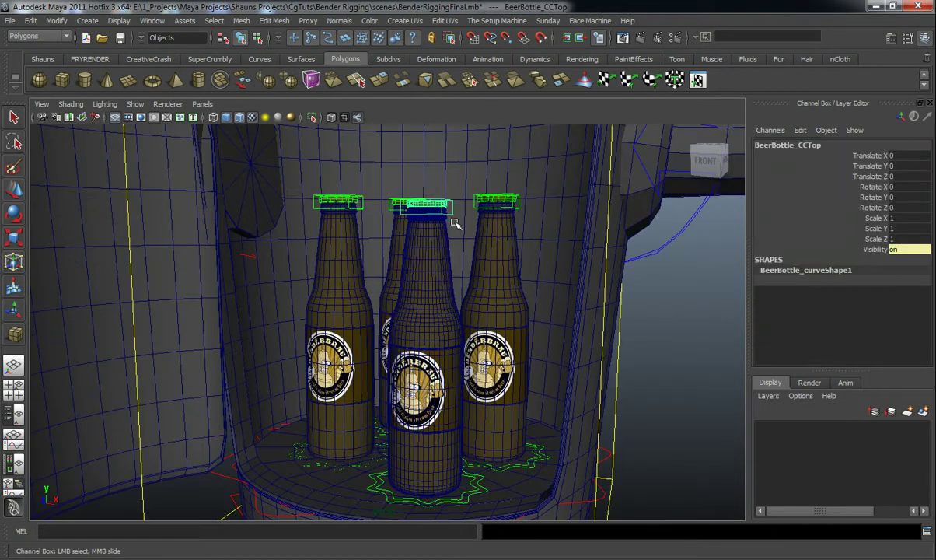
key("w")
left_click_drag(509, 208, 649, 220)
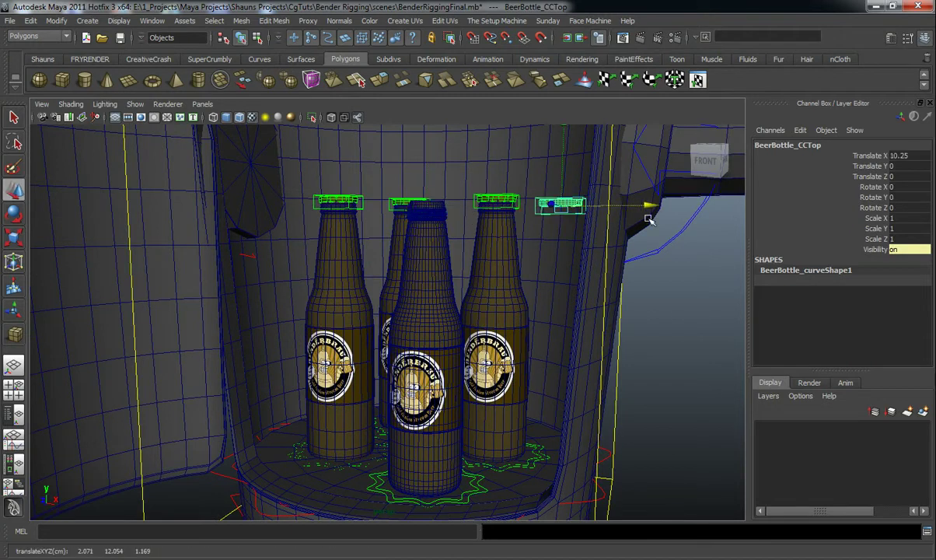
left_click_drag(487, 223, 437, 252, "alt")
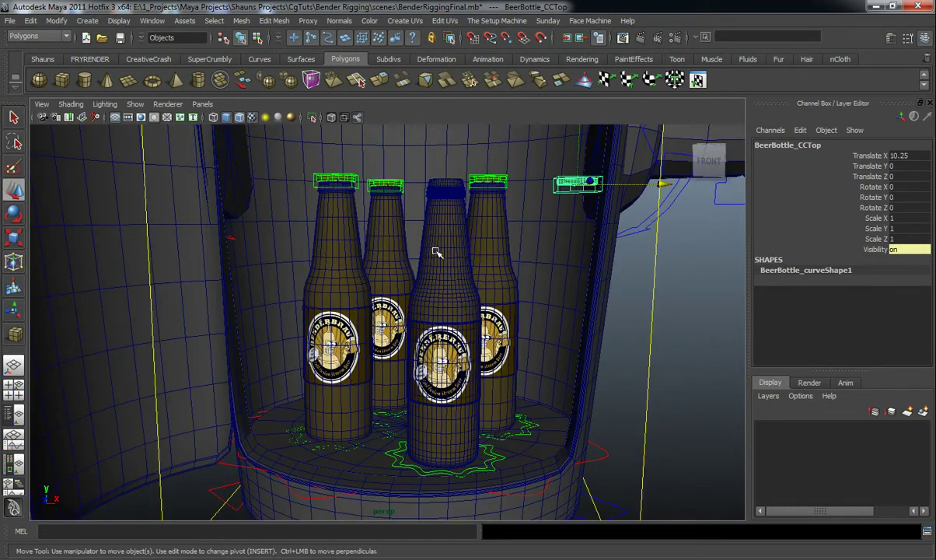
key("ctrl+z")
left_click_drag(692, 393, 682, 393, "alt")
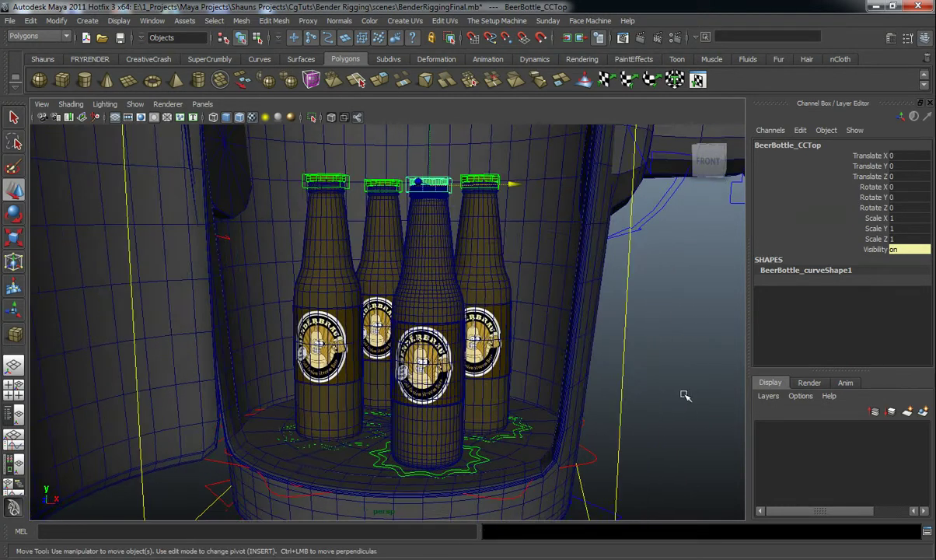
left_click(680, 393)
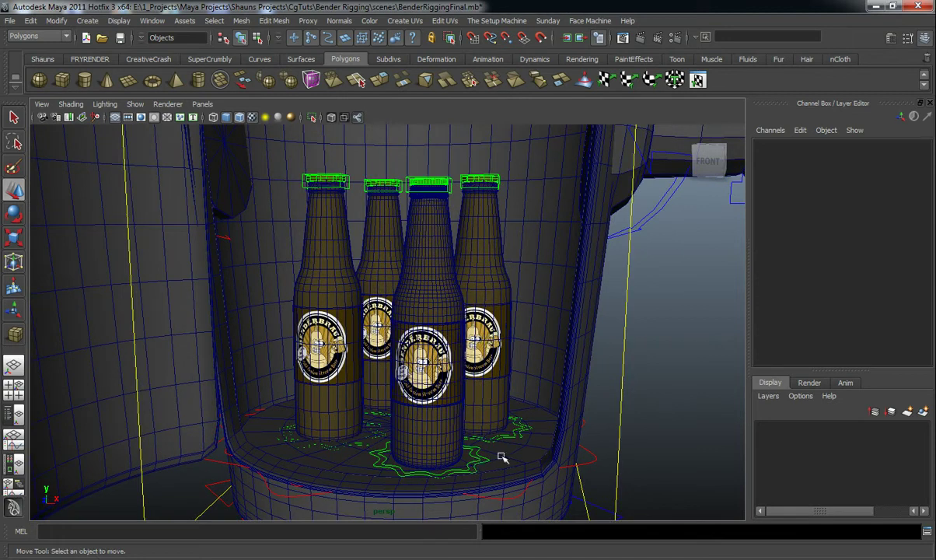
Set the main body control's Drinkable Beer Geo to Hidden and Inside Beer Vis to Off.
left_click(650, 410)
scroll(878, 309, "down", 3)
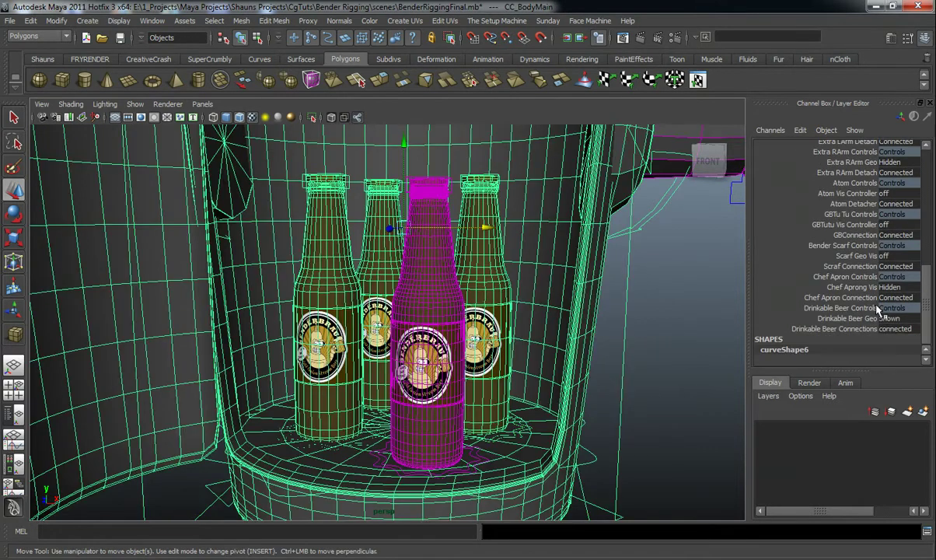
left_click(896, 330)
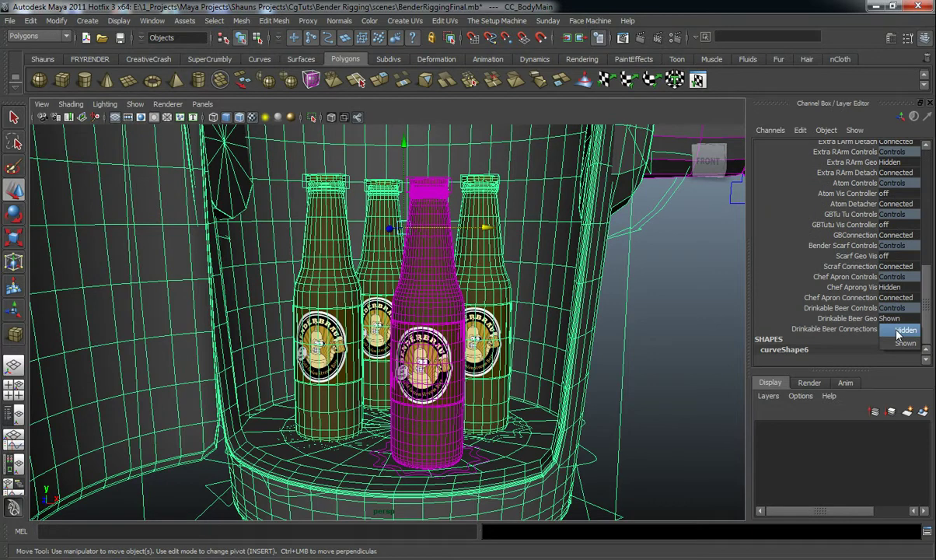
left_click(900, 332)
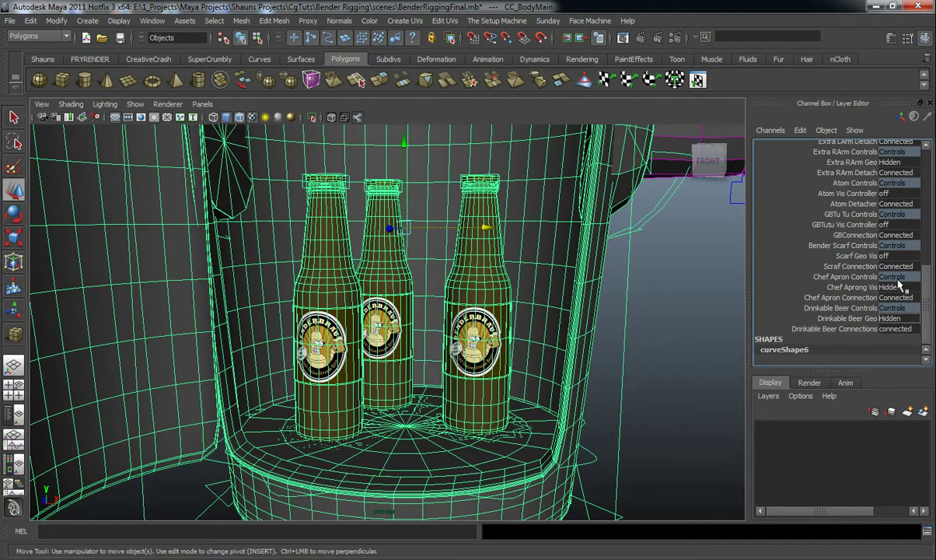
scroll(899, 286, "up", 8)
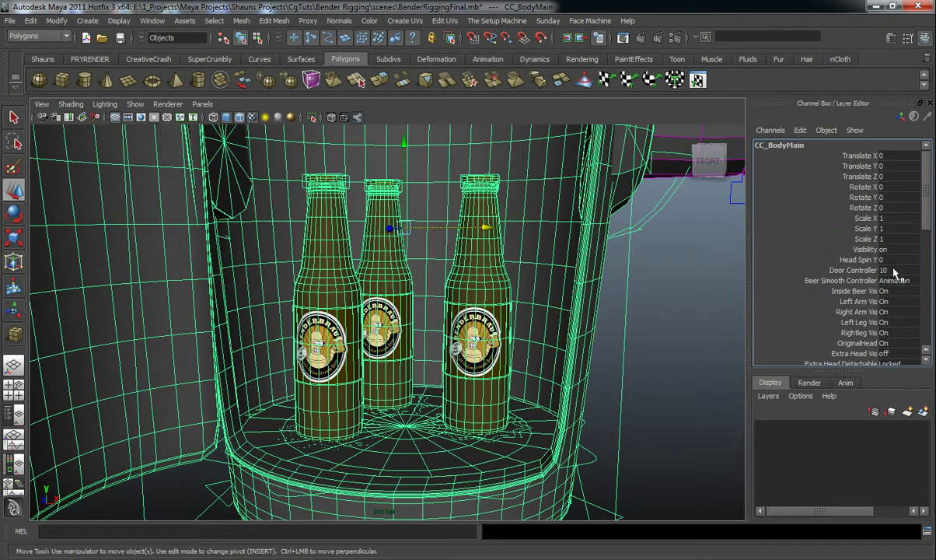
left_click(897, 291)
left_click(901, 304)
Close the empty chest by setting the Door Controller to 0, and clear the selection.
scroll(612, 318, "down", 6)
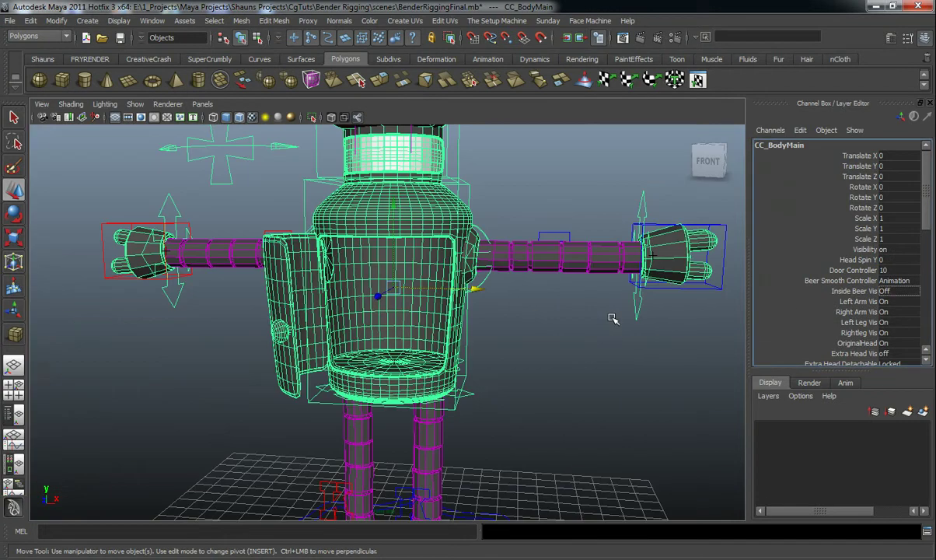
left_click(849, 270)
middle_click_drag(602, 312, 493, 327)
left_click(567, 381)
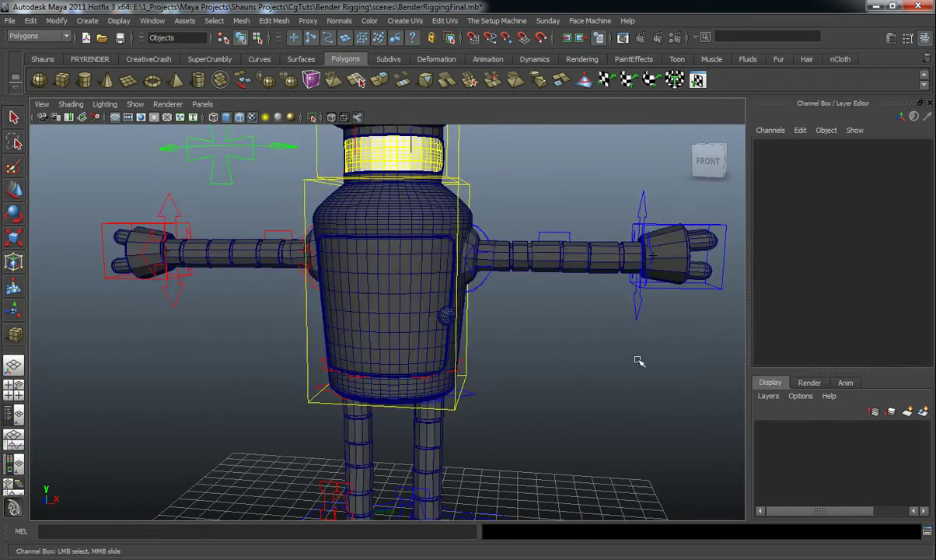
middle_click_drag(639, 359, 544, 380, "alt")
left_click_drag(544, 379, 532, 385, "alt")
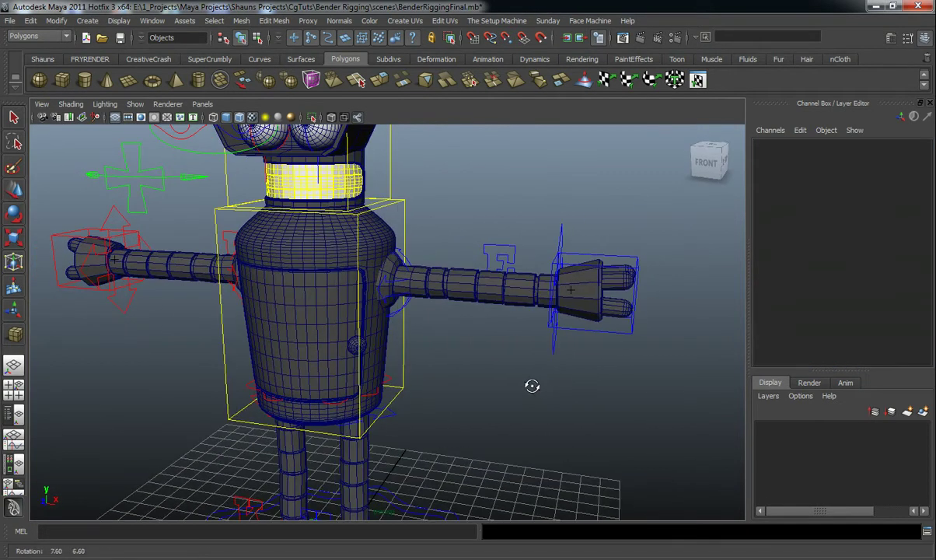
Try lowering the left arm control beside the body to about -3.85, -4.33 and 1.79 in Translate X, Y and Z.
left_click(611, 327)
key("w")
left_click_drag(630, 348, 465, 361, "alt")
key("ctrl+z")
left_click_drag(599, 285, 488, 420)
right_click_drag(487, 421, 375, 479, "alt")
middle_click_drag(374, 478, 410, 393, "alt")
middle_click_drag(490, 361, 498, 383, "alt")
Try turning on the left arm's Stretchy Limb and moving the hand control, and undo all the arm changes.
left_click(895, 260)
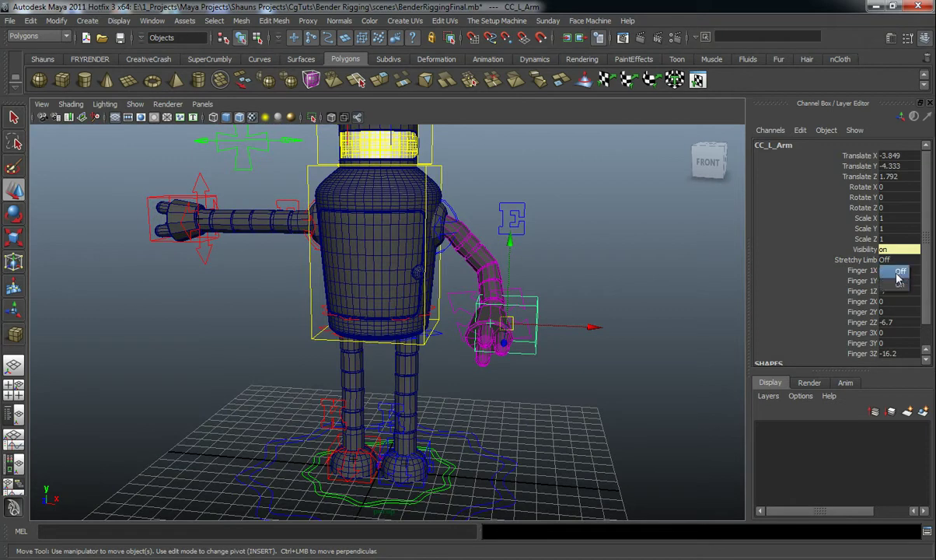
left_click(898, 283)
left_click_drag(509, 324, 584, 272)
key("ctrl+z")
key("ctrl+z")
key("ctrl+z")
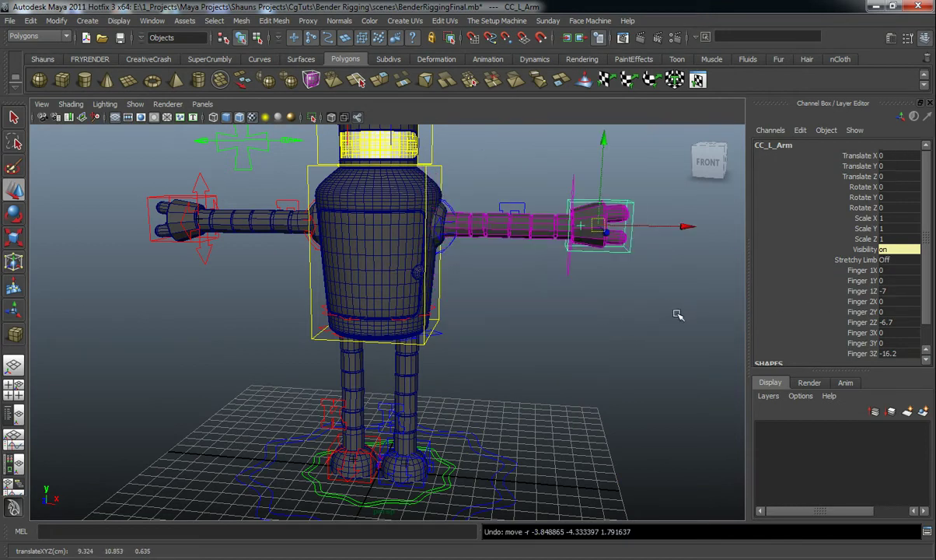
Try changing the left arm control's Finger 1X through Finger 3Z values together, and undo the change.
left_click_drag(859, 272, 859, 354)
middle_click_drag(627, 314, 766, 276)
key("ctrl+z")
middle_click_drag(647, 273, 654, 301, "alt")
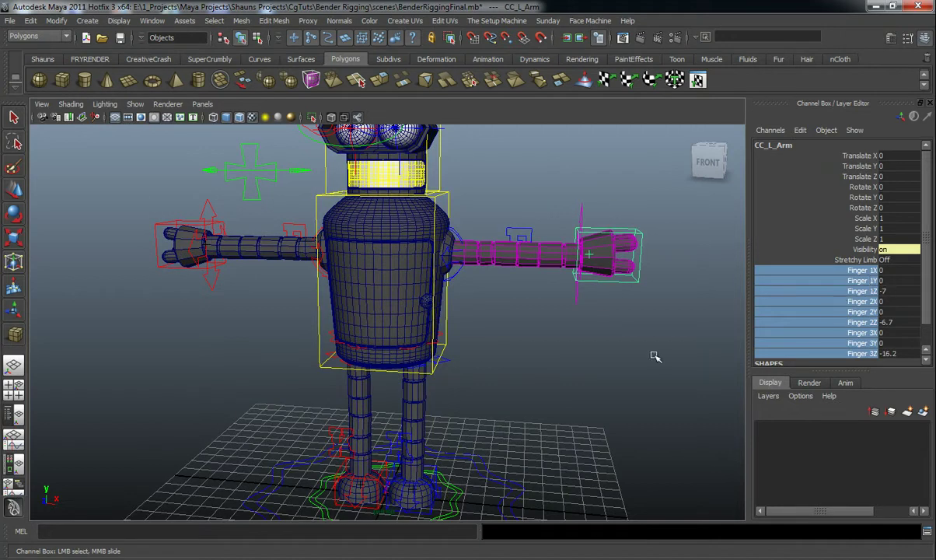
Try the E-shaped control above the left arm with the Move tool, and undo the attempt.
left_click_drag(557, 330, 529, 337, "alt")
left_click(535, 338)
mouse_move(506, 223)
left_mouse_down()
mouse_move(522, 265)
mouse_move(463, 336)
mouse_move(502, 356)
mouse_move(511, 322)
mouse_move(516, 351)
mouse_move(509, 216)
left_mouse_up()
key("w")
key("ctrl+z")
Try pulling the left eyelid control out of the head to about 11.9, -2.25 and -0.5 in Translate X, Y and Z.
left_click(480, 199)
middle_click_drag(477, 210, 491, 316, "alt")
scroll(482, 322, "up", 5)
left_click_drag(478, 324, 479, 318, "alt")
middle_click_drag(479, 318, 477, 324, "alt")
left_click(480, 267)
middle_click_drag(483, 275, 674, 253)
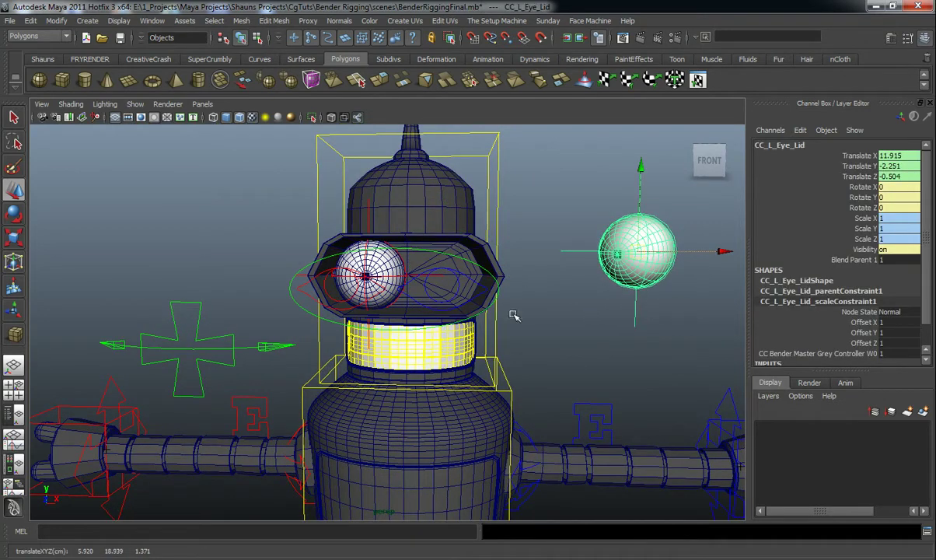
Try moving the left eye's look control around, and undo all the moves of the left eye and its lid.
left_click(457, 287)
left_click_drag(445, 291, 584, 364)
key("ctrl+z")
key("ctrl+z")
key("ctrl+z")
key("ctrl+z")
key("ctrl+z")
key("ctrl+z")
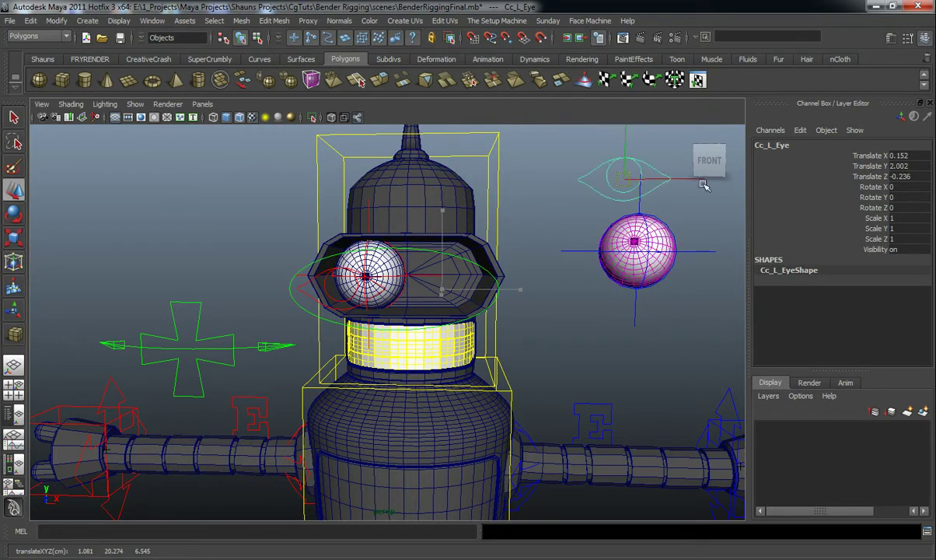
key("ctrl+z")
key("ctrl+z")
key("ctrl+z")
key("ctrl+z")
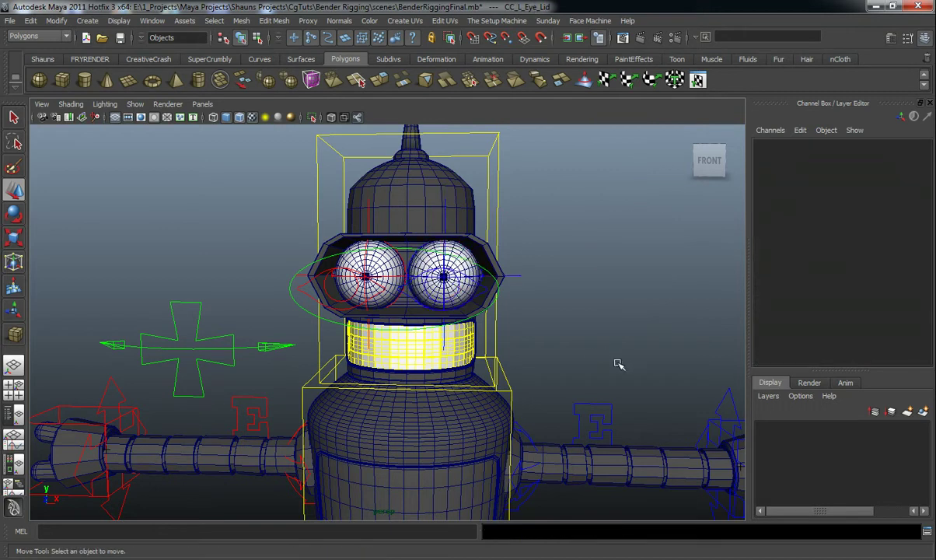
key("ctrl+z")
key("ctrl+z")
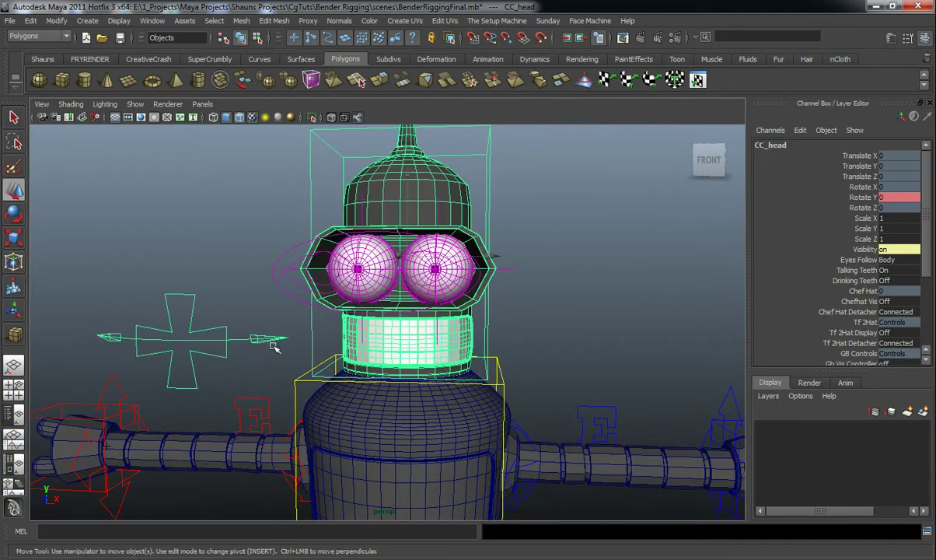
Try moving the cross-shaped part of the head control, and undo back to the selected head control.
left_click(228, 359)
left_click_drag(261, 342, 469, 357)
key("ctrl+z")
key("ctrl+z")
key("ctrl+z")
key("ctrl+z")
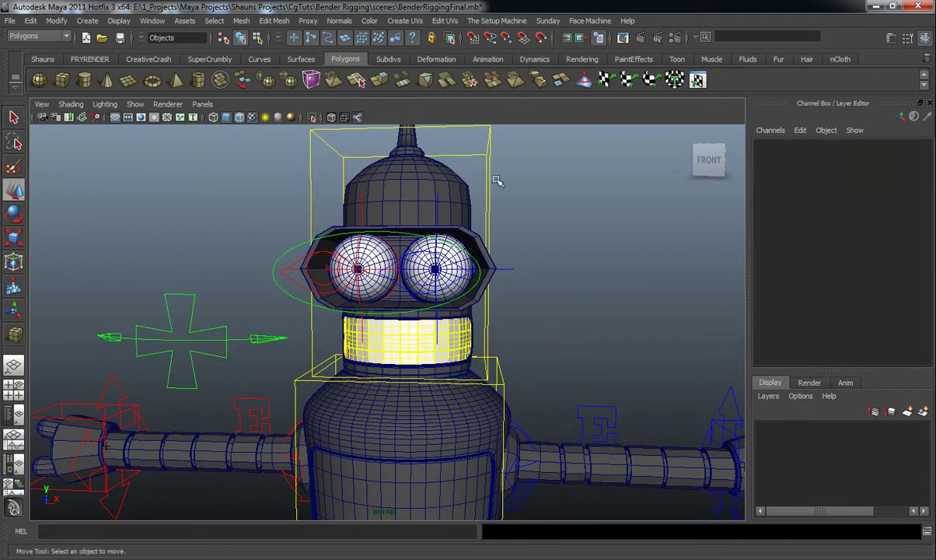
key("ctrl+z")
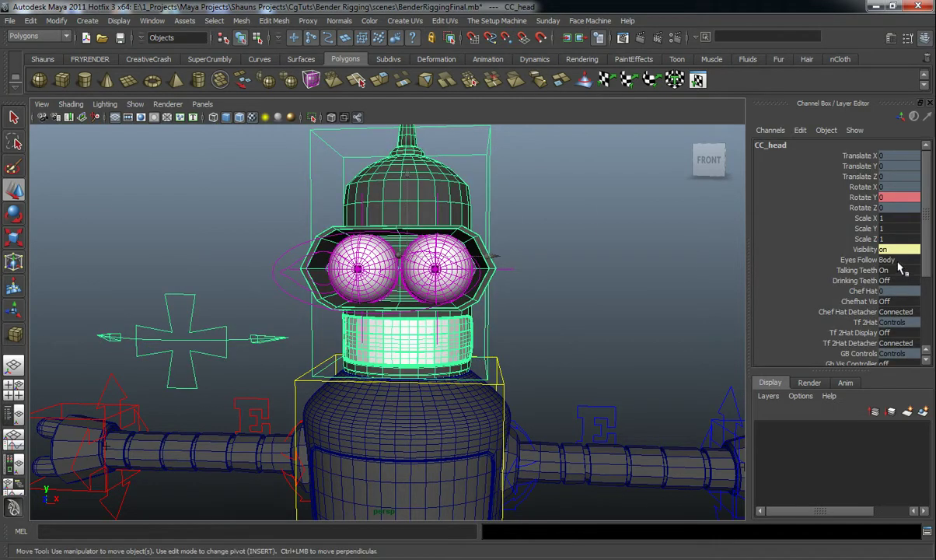
Set the head control's Talking Teeth to Off and Drinking Teeth to ON.
left_click(901, 282)
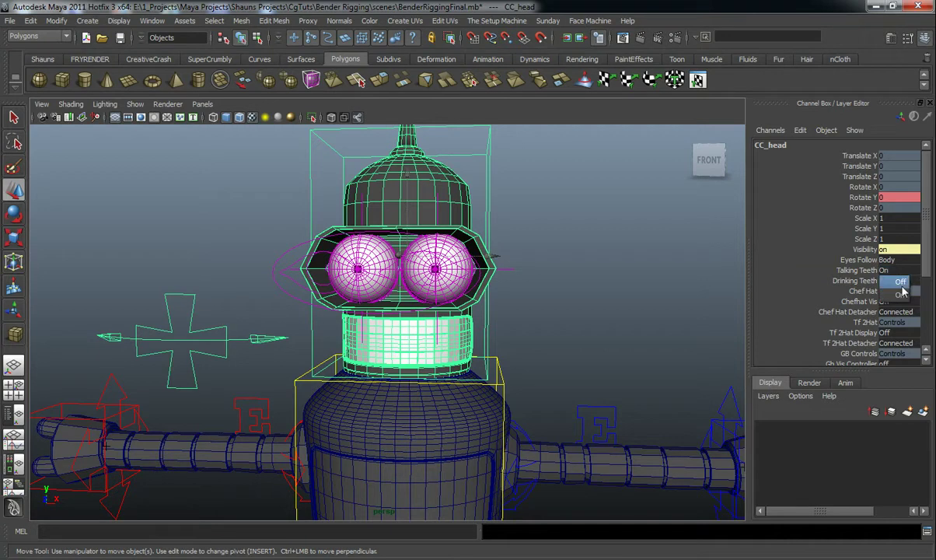
left_click(901, 283)
left_click(900, 281)
left_click(900, 304)
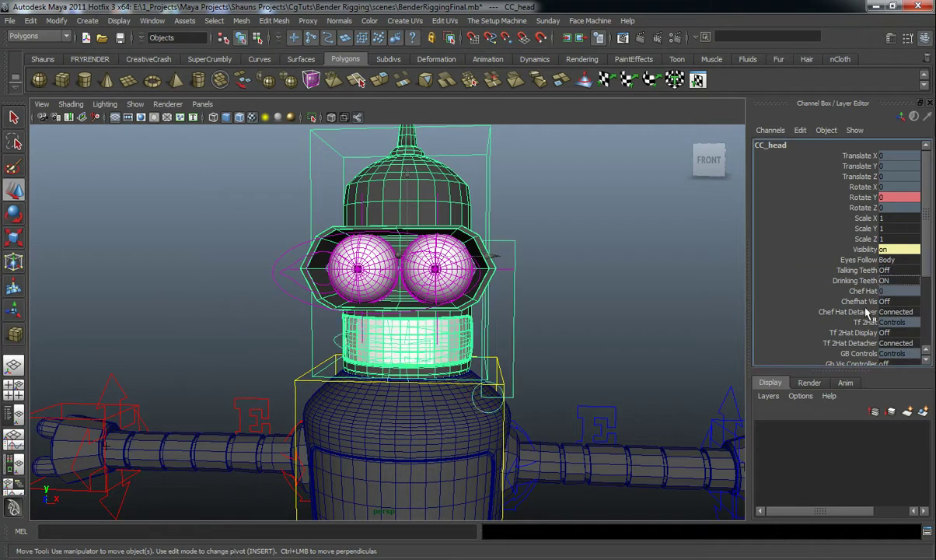
Try moving the circular drinking-teeth slider beside the mouth, undo the moves, and clear the selection.
left_click(536, 366)
left_click(489, 398)
left_click_drag(488, 398, 524, 301)
key("ctrl+z")
key("ctrl+z")
key("ctrl+z")
key("ctrl+z")
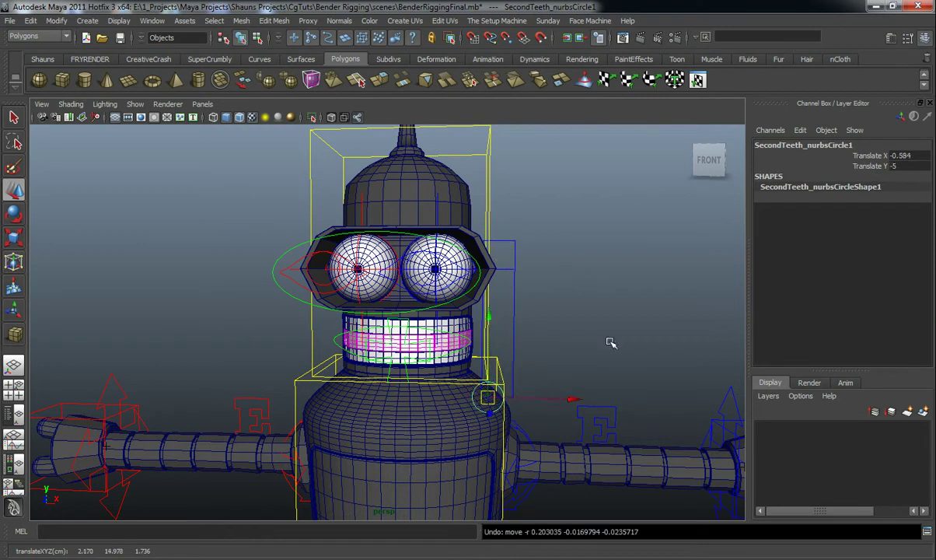
left_click(603, 312)
Move the left eyelid control out to about 10.94 in Translate X and -2.87 in Translate Y, and select the main eyes control.
left_click_drag(595, 313, 670, 284, "alt")
left_click(485, 280)
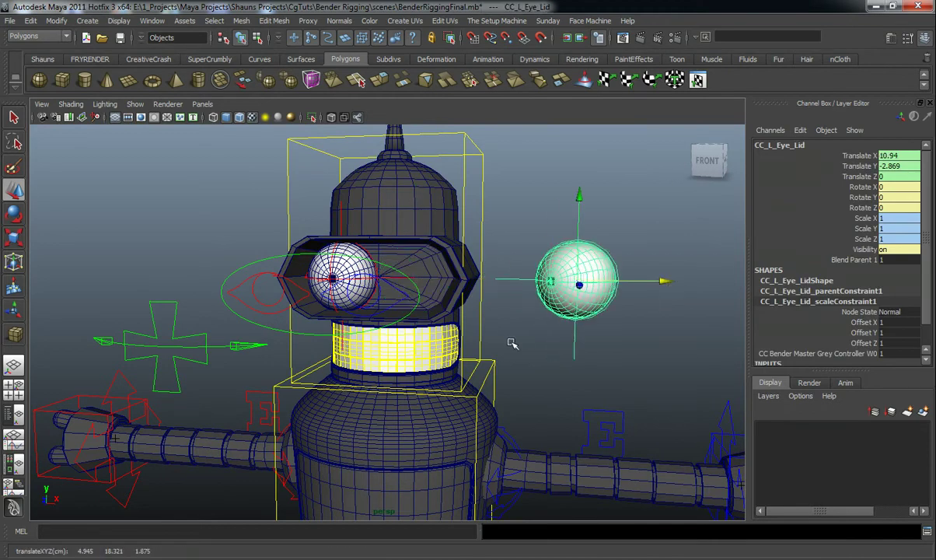
left_click(391, 265)
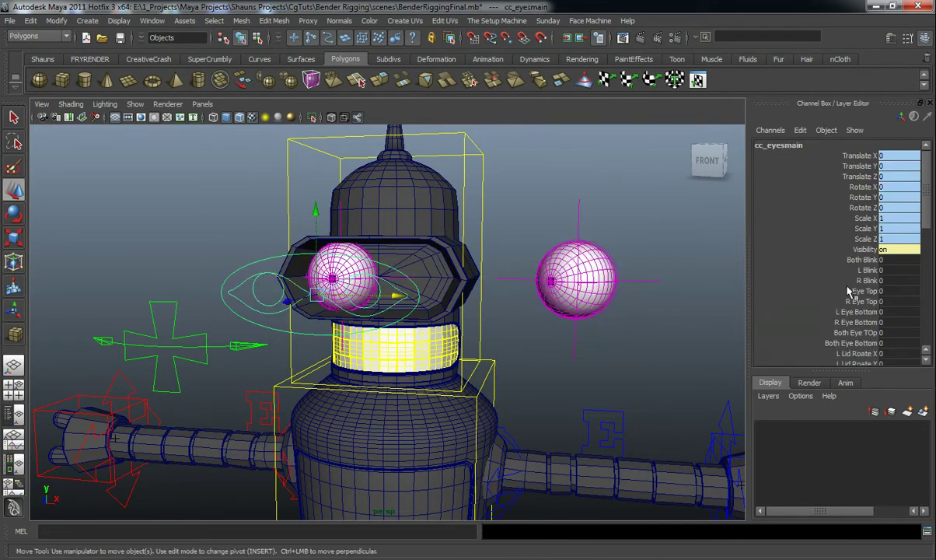
Try the main eyes control's L Eye Zoom at 10, undo it, and activate the R Eye Zoom attribute.
scroll(875, 291, "down", 6)
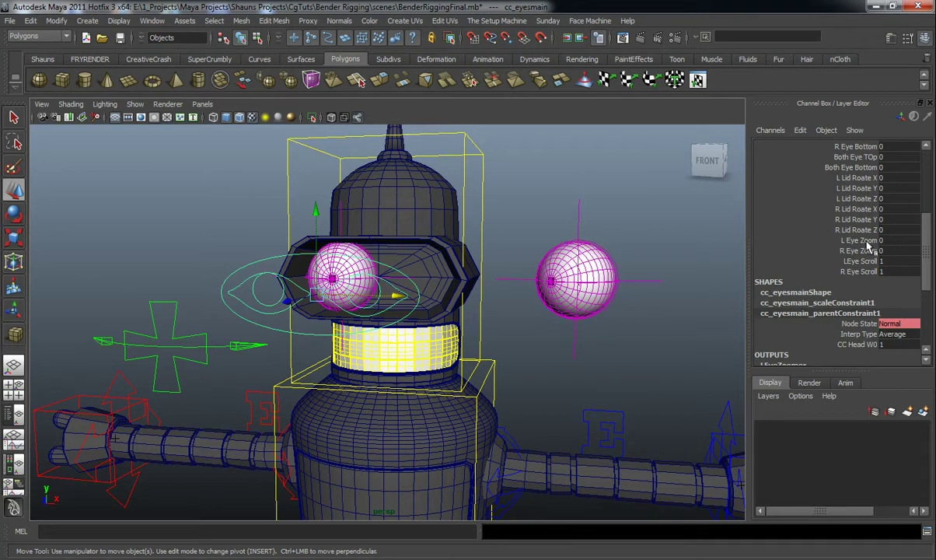
left_click(858, 241)
middle_click_drag(606, 272, 766, 299)
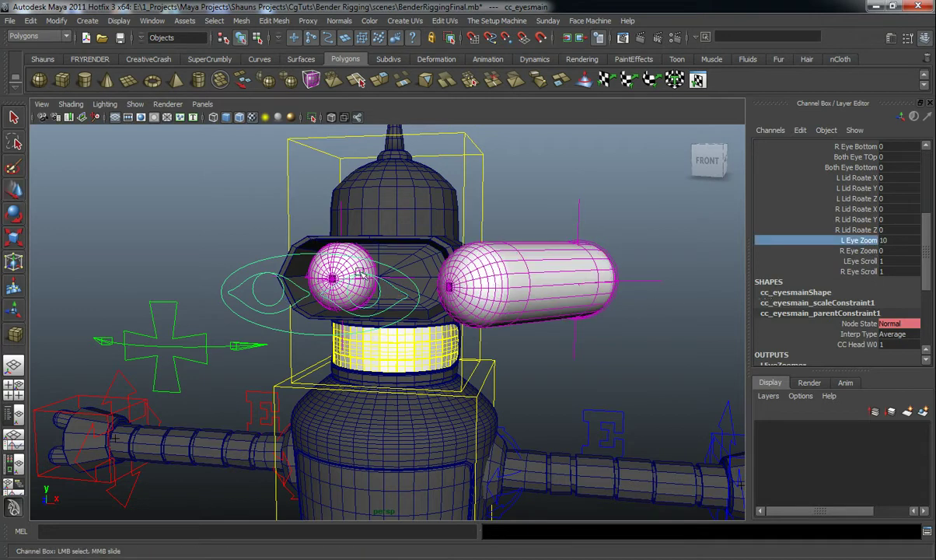
key("ctrl+z")
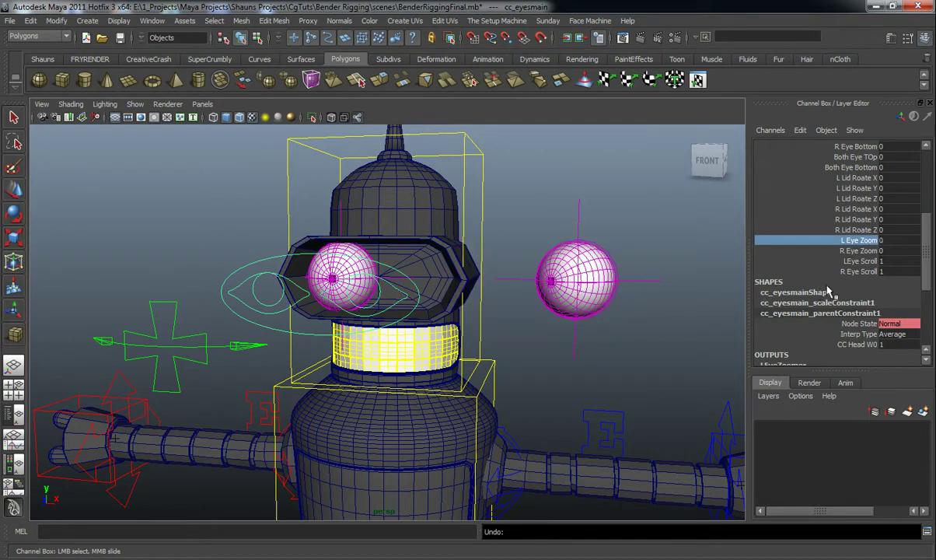
left_click(859, 250)
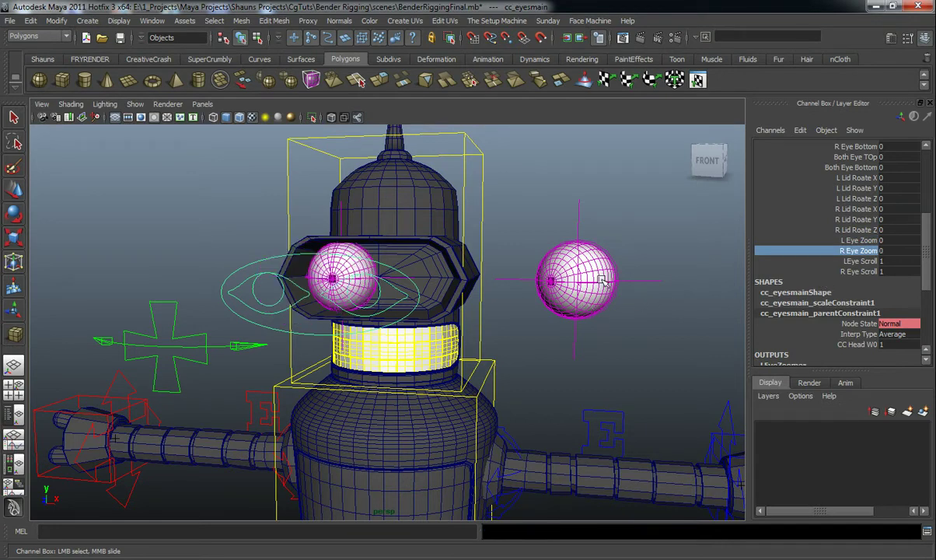
left_click_drag(403, 332, 407, 330, "alt")
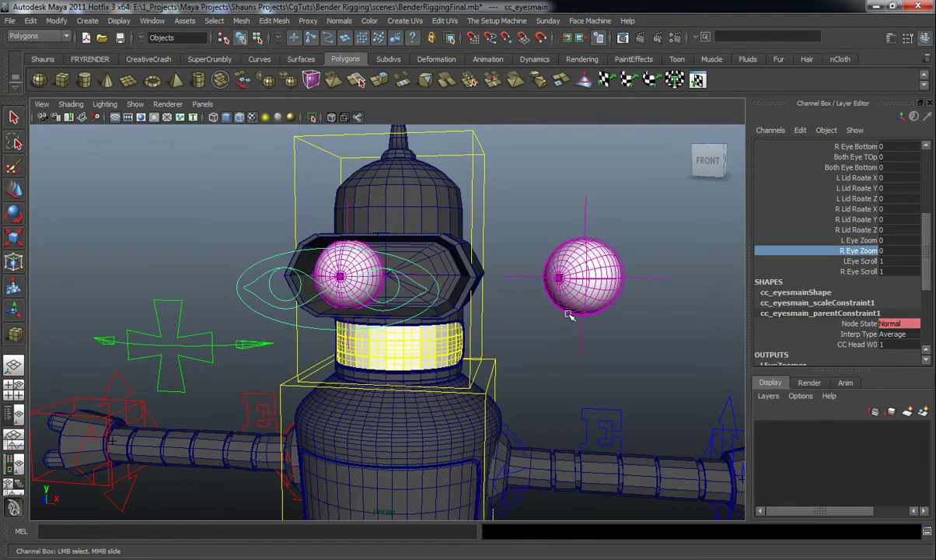
Try setting the displaced left eyelid control's Translate X and Y to 0, and undo the left eye's changes.
left_click(665, 276)
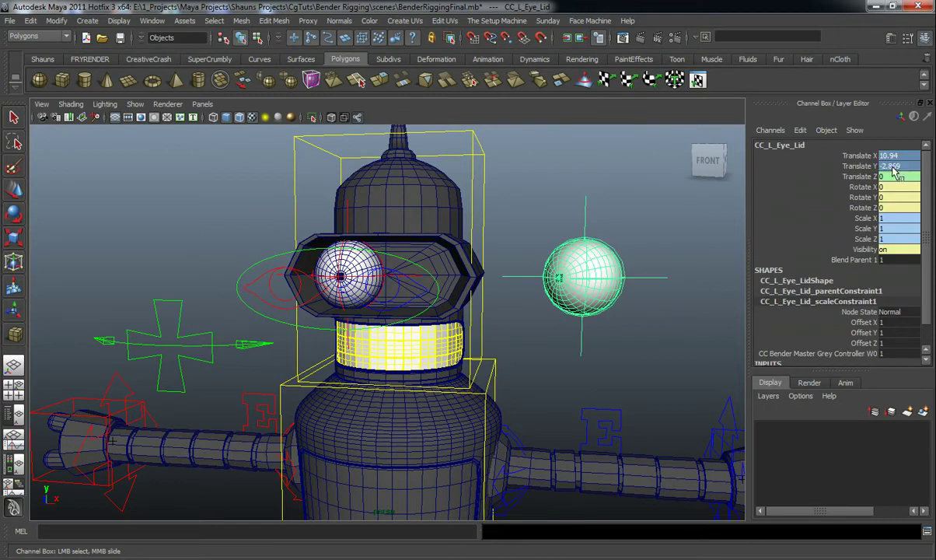
type("0")
key("Return")
key("ctrl+z")
key("ctrl+z")
key("ctrl+z")
key("ctrl+z")
key("ctrl+z")
Select the main eyes control, try moving it around in front of the face, and undo the moves.
left_click(451, 322)
left_click(356, 261)
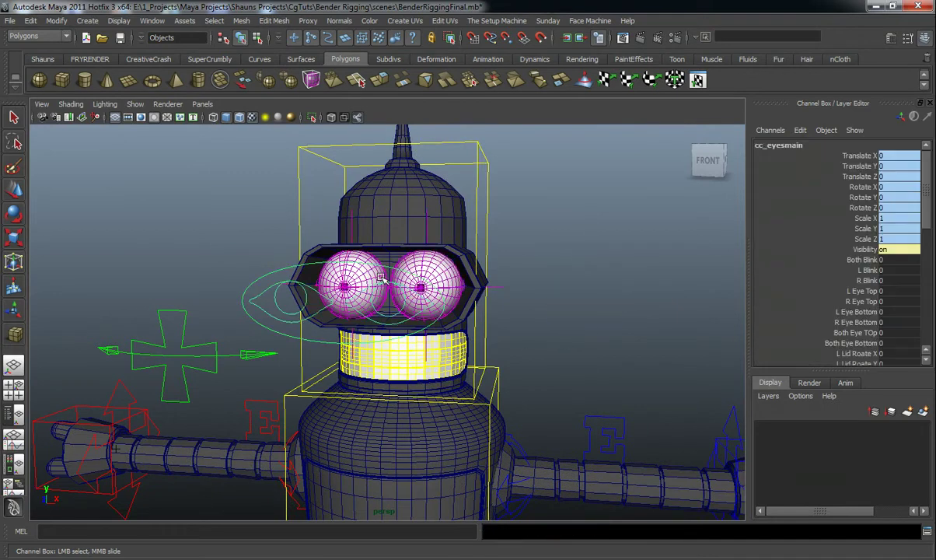
key("w")
middle_click_drag(319, 278, 493, 331)
left_click_drag(493, 330, 359, 437)
key("ctrl+z")
key("ctrl+z")
key("ctrl+z")
key("ctrl+z")
key("ctrl+z")
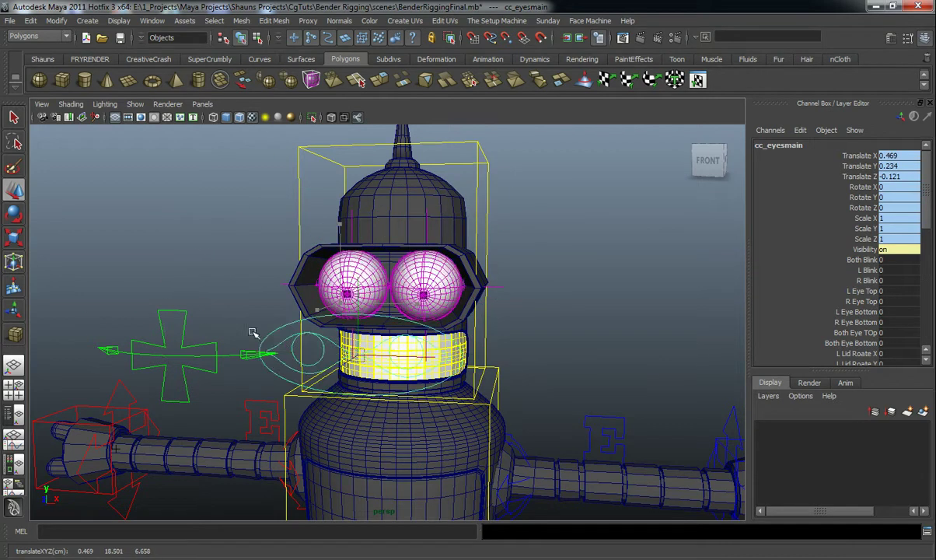
Try rotating the main eyes control with Rotate X and Rotate Z, and undo the rotations.
left_click(863, 187)
key("e")
left_click(866, 209, "ctrl")
middle_click_drag(569, 232, 232, 295)
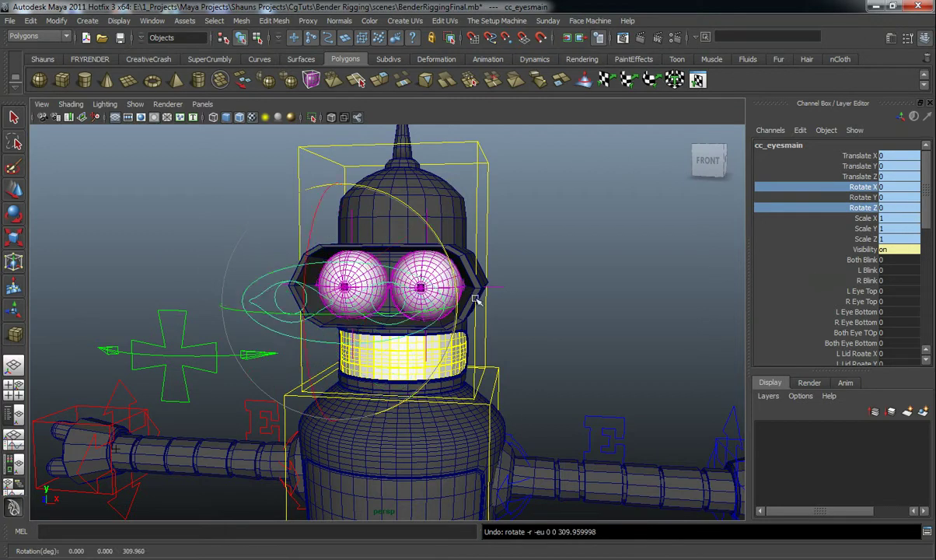
key("ctrl+z")
key("ctrl+z")
key("ctrl+z")
Try the main eyes control's Both Blink, and L Blink and R Blink together, returning the eyes to open.
left_click(430, 326)
scroll(801, 276, "down", 2)
left_click(862, 230)
middle_click_drag(624, 273, 556, 273)
left_click_drag(864, 242, 868, 251)
middle_click_drag(719, 270, 747, 274)
key("ctrl+z")
Try L Blink at 10 and R Blink separately, undoing each blink.
left_click(867, 242)
middle_click_drag(634, 273, 680, 274)
key("ctrl+z")
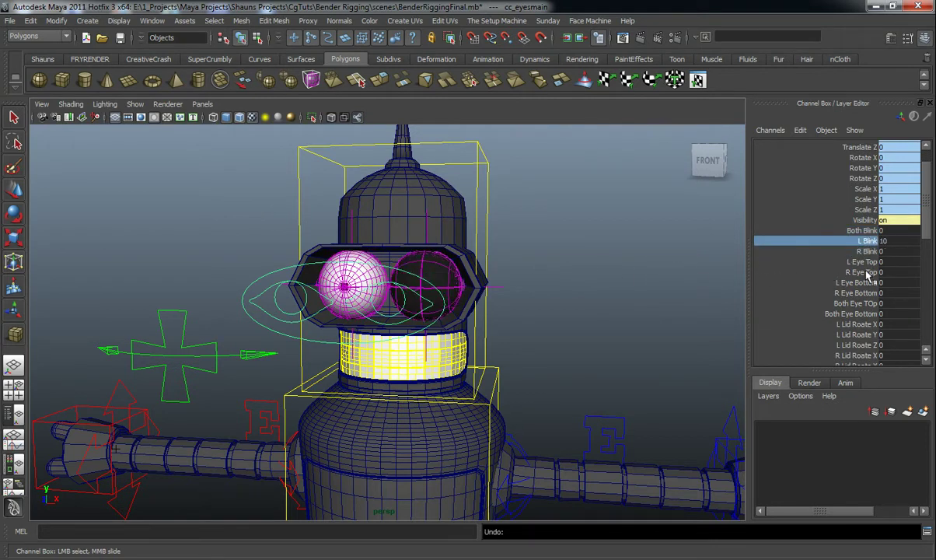
left_click(865, 252)
middle_click_drag(565, 281, 589, 282)
key("ctrl+z")
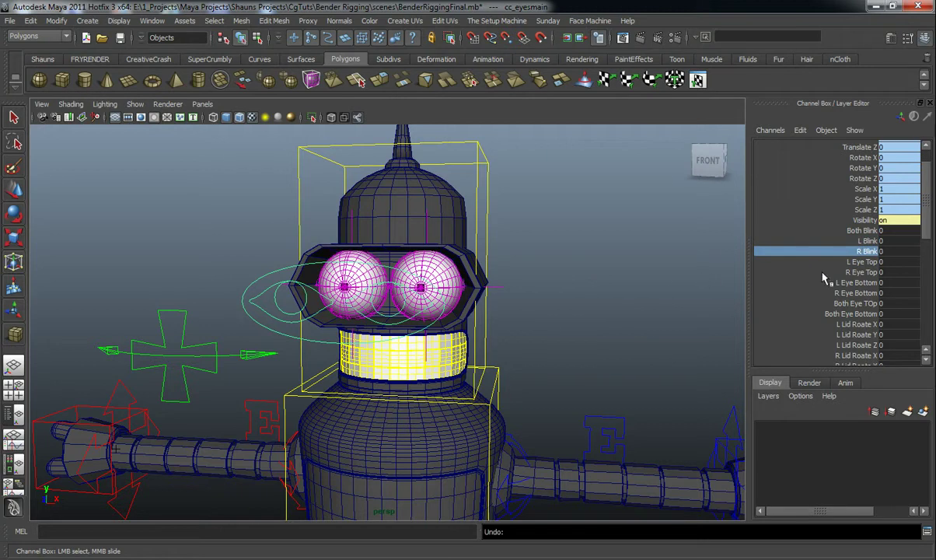
Try the left lid's L Eye Top and L Eye Bottom attributes, undoing each change.
left_click(855, 262)
middle_click_drag(645, 286, 781, 304)
key("ctrl+z")
left_click(847, 283)
key("ctrl+z")
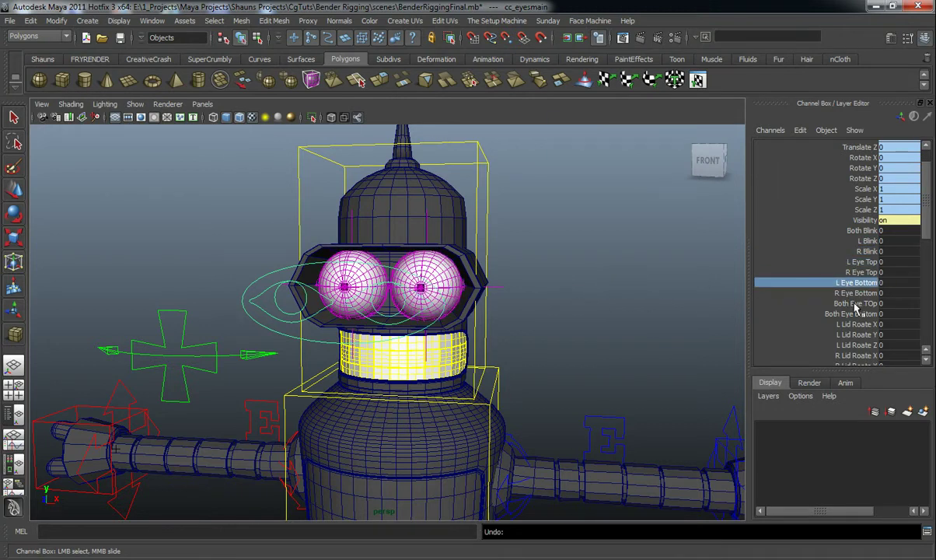
Try the Both Eye TOp and Both Eye Bottom lid attributes, undoing each change.
scroll(832, 287, "down", 2)
left_click(813, 244)
middle_click_drag(586, 269, 516, 300)
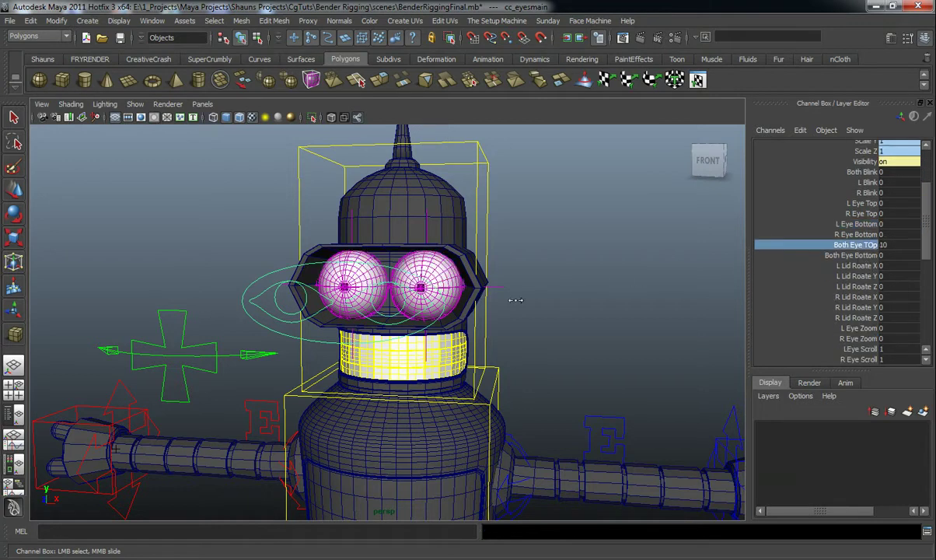
key("ctrl+z")
left_click(849, 255)
middle_click_drag(589, 276, 834, 300)
key("ctrl+z")
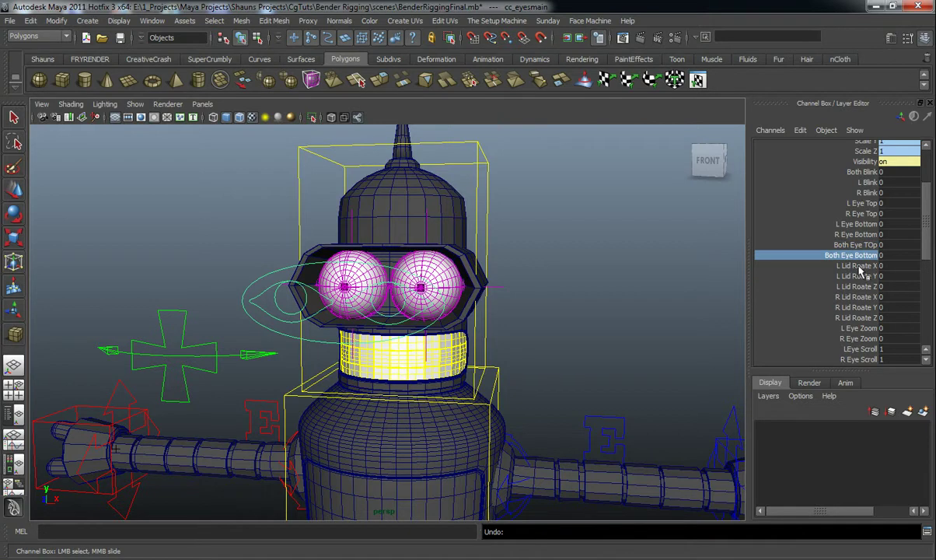
Half-close both upper eyelids by setting Both Eye TOp to 7.
left_click(839, 244)
middle_click_drag(626, 295, 676, 299)
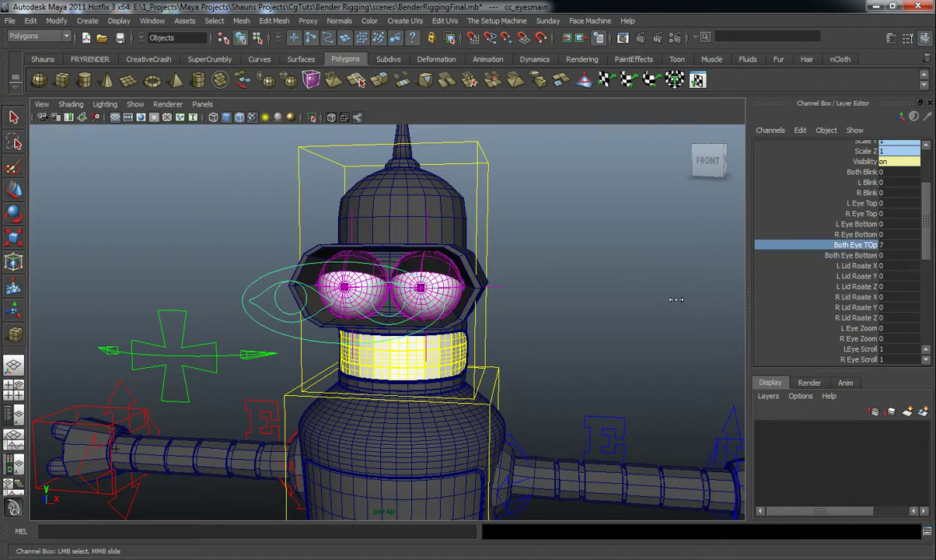
Try rotating the left eyelid with L Lid Roate X, Y and Z, undo the rotations, and clear the selection.
left_click(818, 265)
middle_click_drag(511, 299, 820, 303)
key("ctrl+z")
left_click_drag(859, 276, 857, 286)
middle_click_drag(630, 299, 709, 304)
key("ctrl+z")
scroll(820, 309, "down", 2)
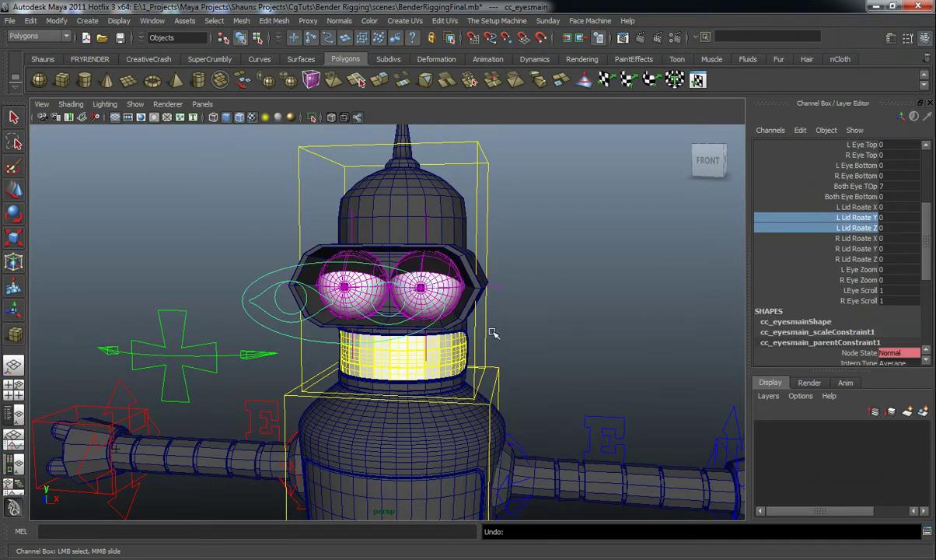
left_click(549, 345)
Select the main eyes control and switch the pupil shapes by setting LEye Scroll and R Eye Scroll to 3 and to 4.
scroll(545, 346, "up", 5)
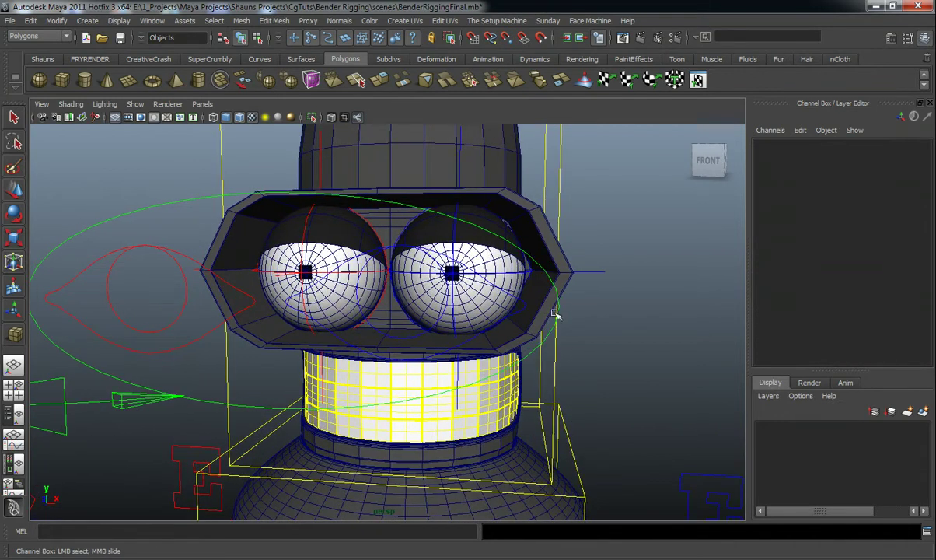
left_click(555, 314)
scroll(894, 295, "down", 4)
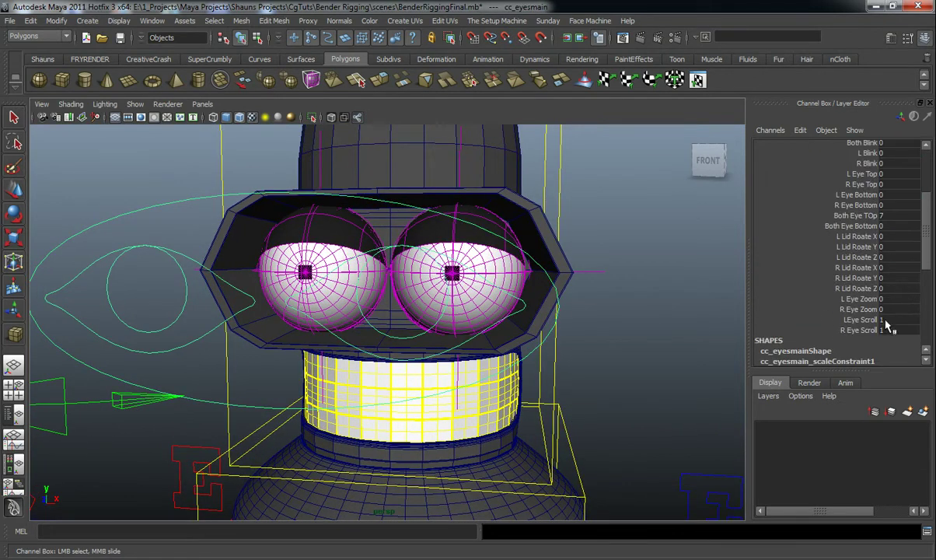
left_click_drag(893, 319, 895, 330)
type("3")
key("Return")
left_click(894, 330)
key("Return")
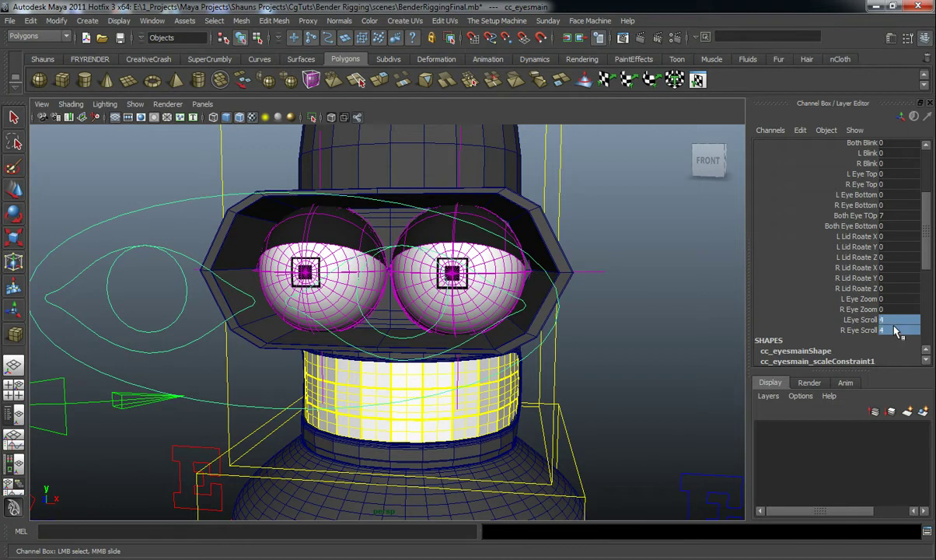
Try the diamond-shaped pupils by setting LEye Scroll and R Eye Scroll to 6.
left_click(898, 331)
type("6")
key("Return")
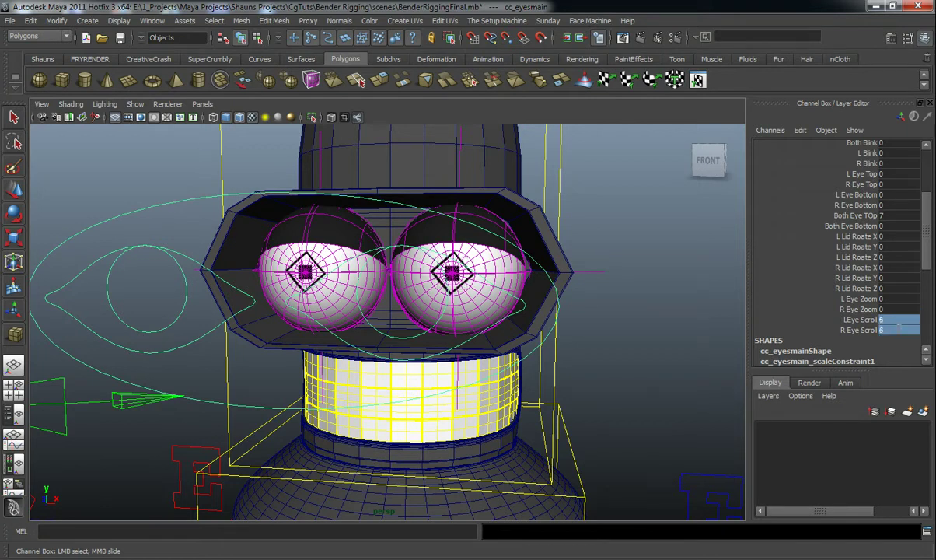
Change both pupils to flat horizontal slits by setting LEye Scroll and R Eye Scroll to 2.
left_click(899, 331)
type("2")
key("Return")
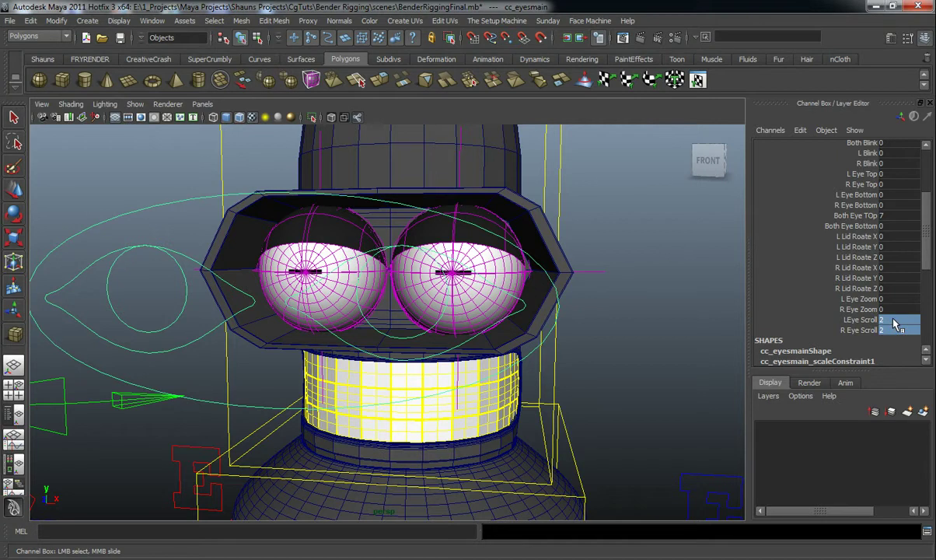
Change both pupils to small squares by setting LEye Scroll and R Eye Scroll to 1.
left_click(895, 330)
type("1")
key("Return")
Vary LEye Scroll and R Eye Scroll together to try larger square pupils, return both to 1, and clear the selection.
left_click_drag(857, 320, 856, 329)
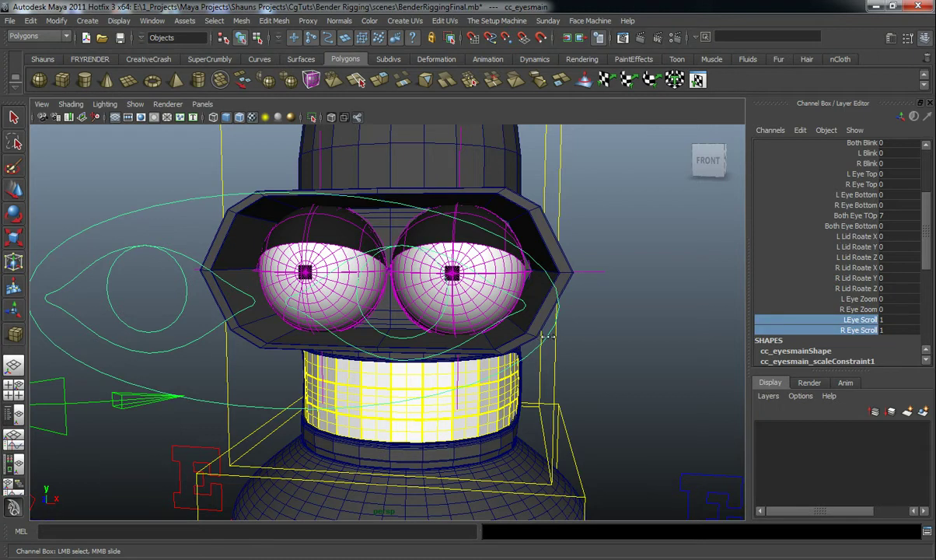
middle_click_drag(553, 337, 567, 336)
middle_click_drag(448, 335, 557, 309)
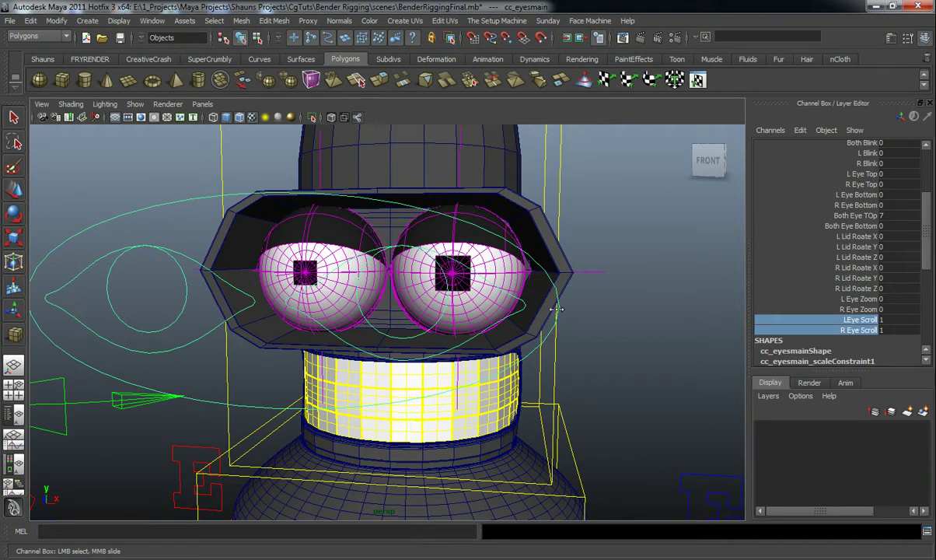
middle_click_drag(618, 298, 622, 308)
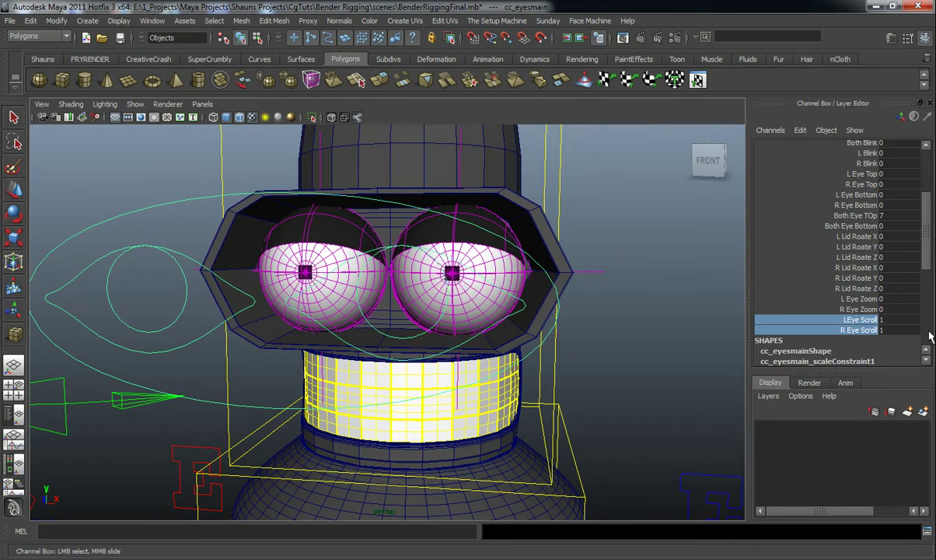
scroll(614, 345, "down", 5)
left_click(563, 329)
On the main eyes control, lower Both Eye TOp to 0 to open the upper lids fully, and clear the selection.
scroll(558, 331, "up", 3)
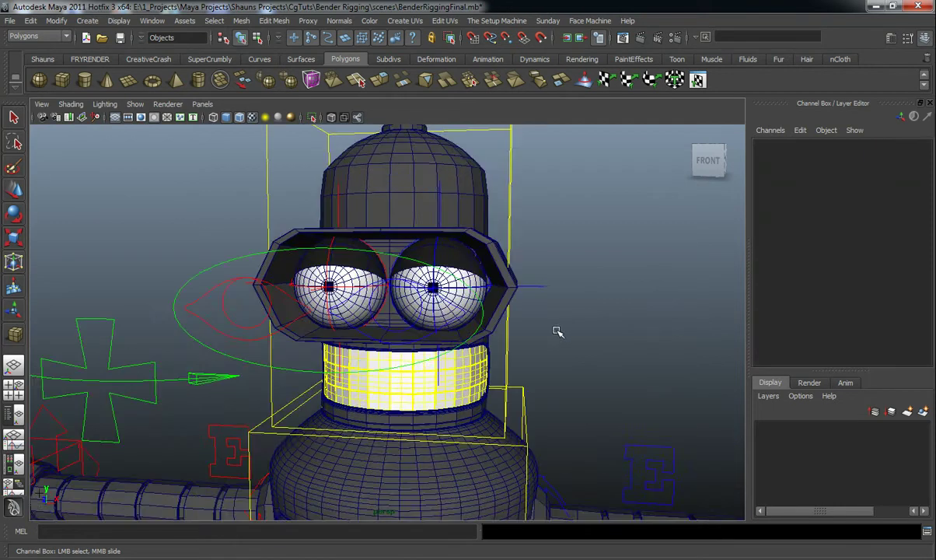
middle_click_drag(553, 330, 546, 354, "alt")
left_click(482, 346)
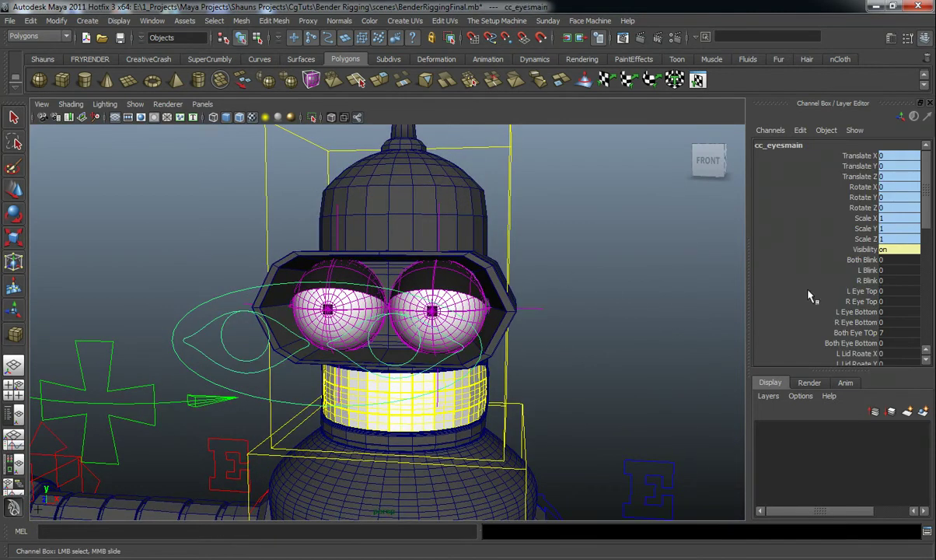
scroll(894, 293, "down", 5)
scroll(801, 297, "up", 2)
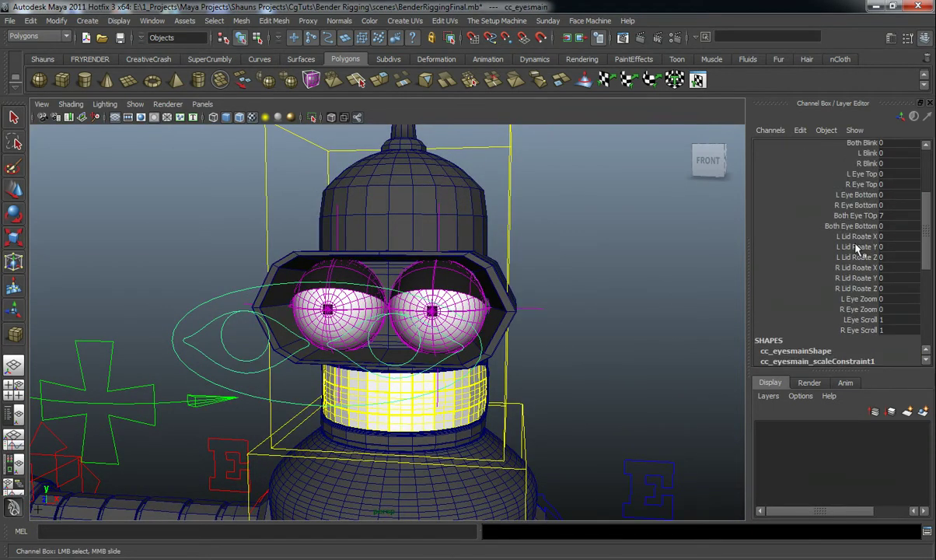
left_click(855, 215)
middle_click_drag(670, 257, 518, 293)
left_click(614, 354)
Select the head control CC_head and show the chef hat with Chefhat Vis On, and then hide it again.
left_click_drag(627, 365, 472, 376, "alt")
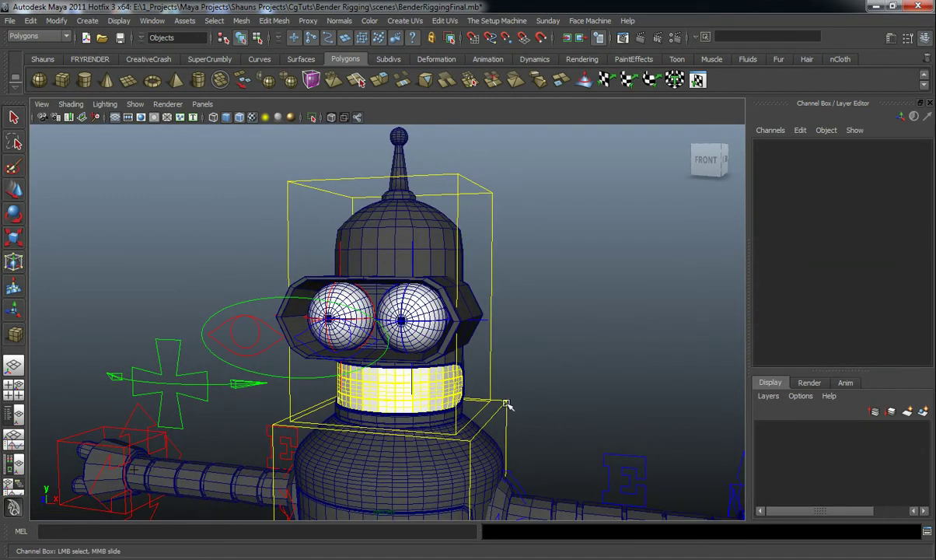
left_click(471, 376)
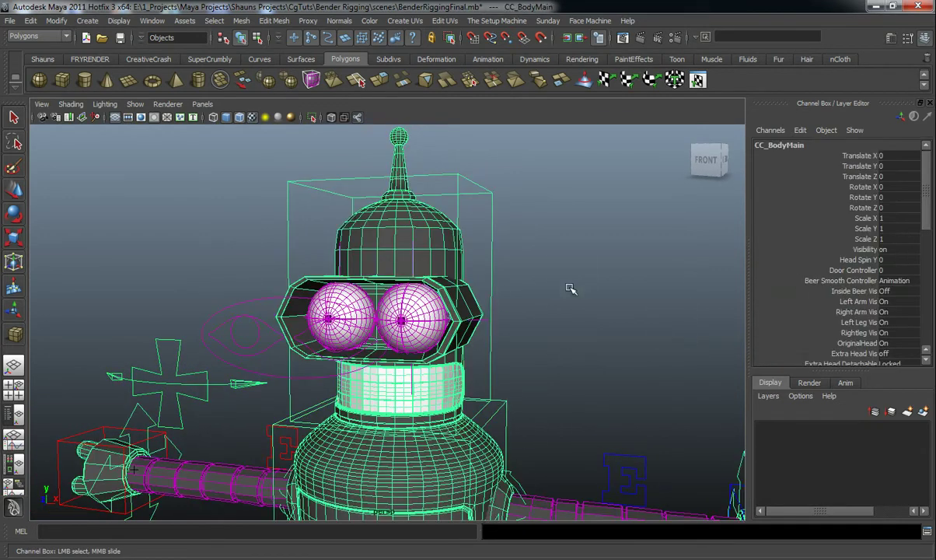
left_click_drag(484, 220, 694, 276)
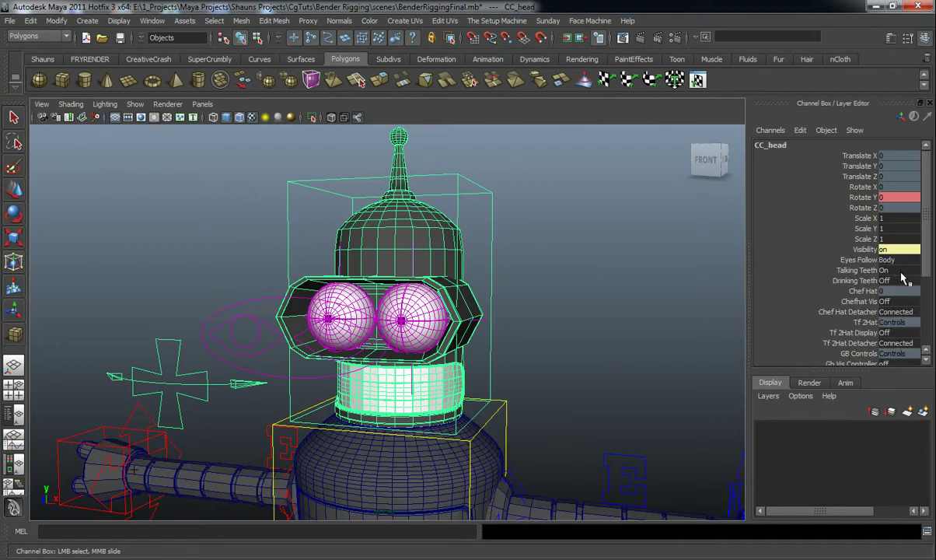
scroll(904, 277, "down", 5)
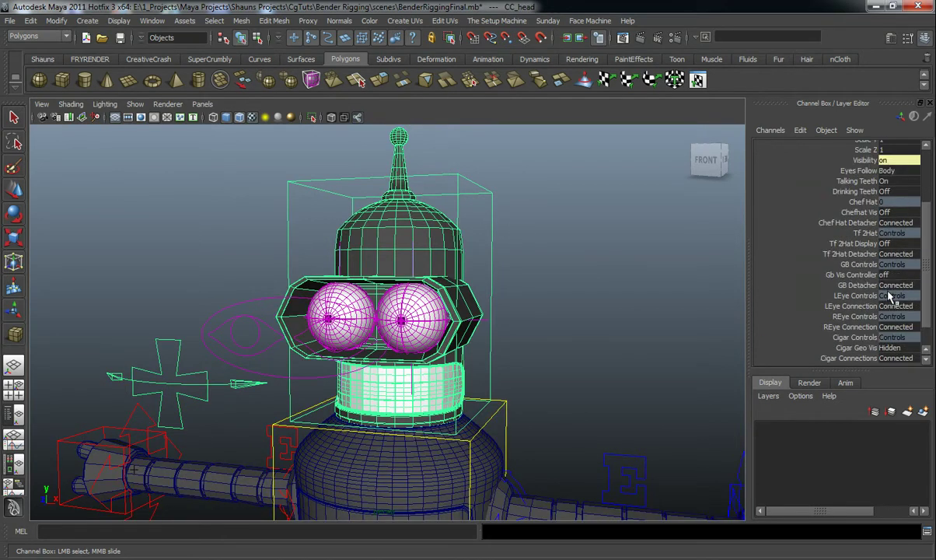
left_click(892, 213)
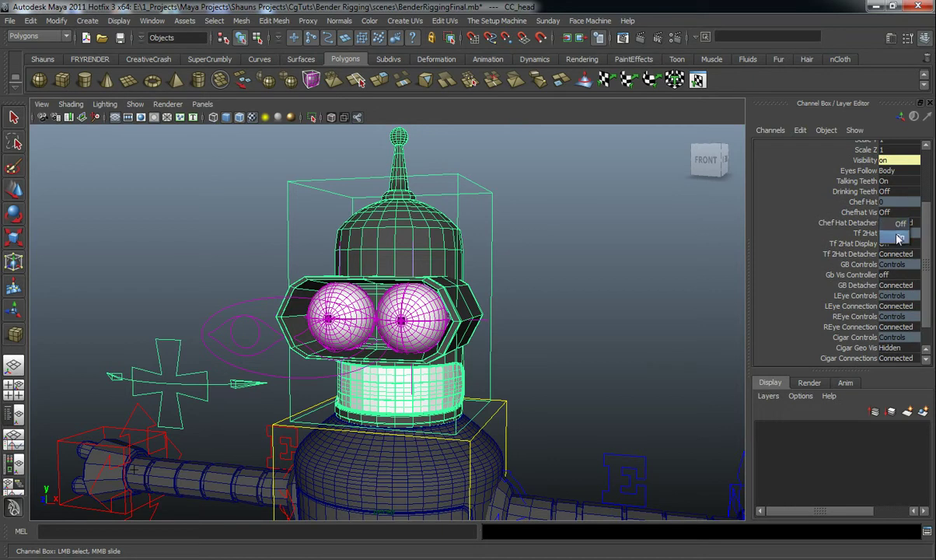
left_click(899, 235)
left_click(893, 213)
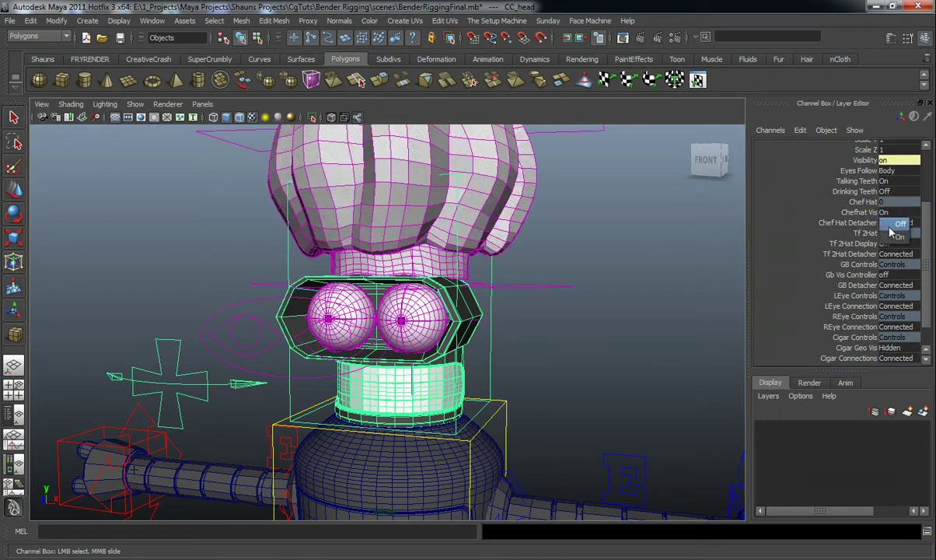
left_click(896, 224)
Show the striped top hat by setting Tf 2Hat Display to On, view it on the head, and switch it back Off.
left_click(892, 245)
left_click(896, 266)
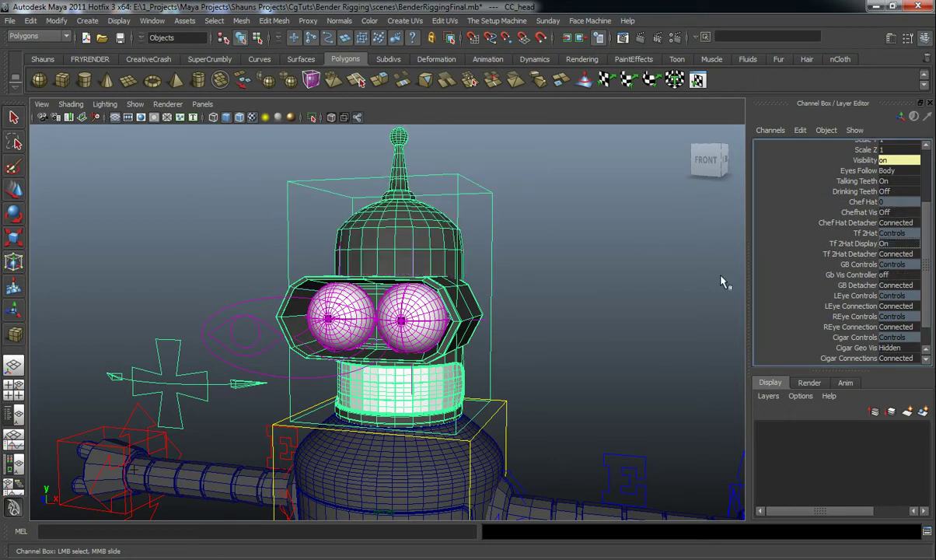
middle_click_drag(522, 278, 513, 335, "alt")
right_click_drag(513, 334, 462, 331, "alt")
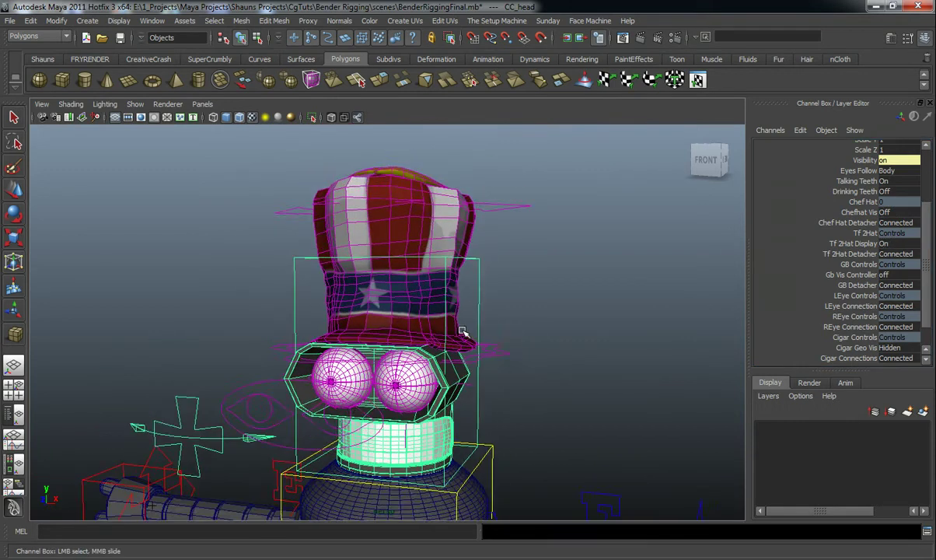
middle_click_drag(461, 331, 466, 302, "alt")
right_click_drag(466, 302, 497, 313, "alt")
left_click_drag(497, 313, 495, 291, "alt")
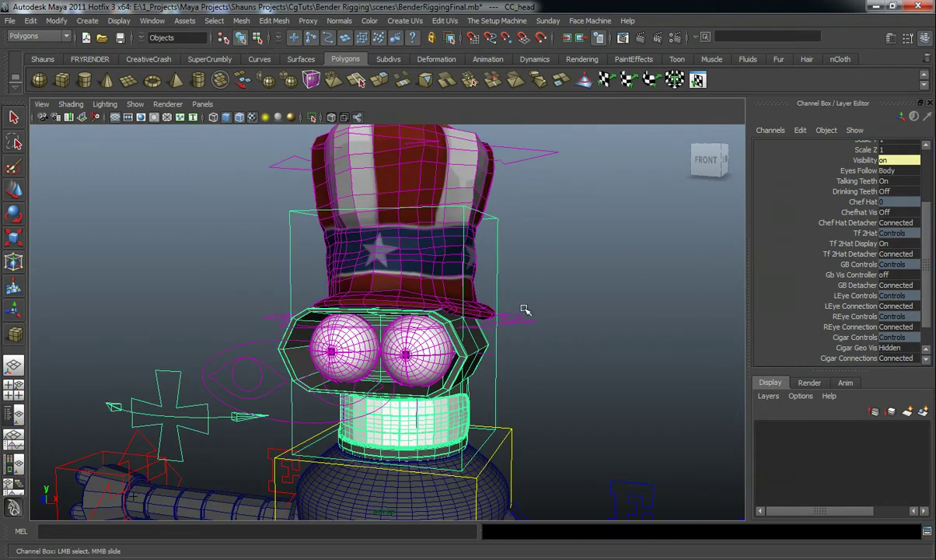
left_click(886, 243)
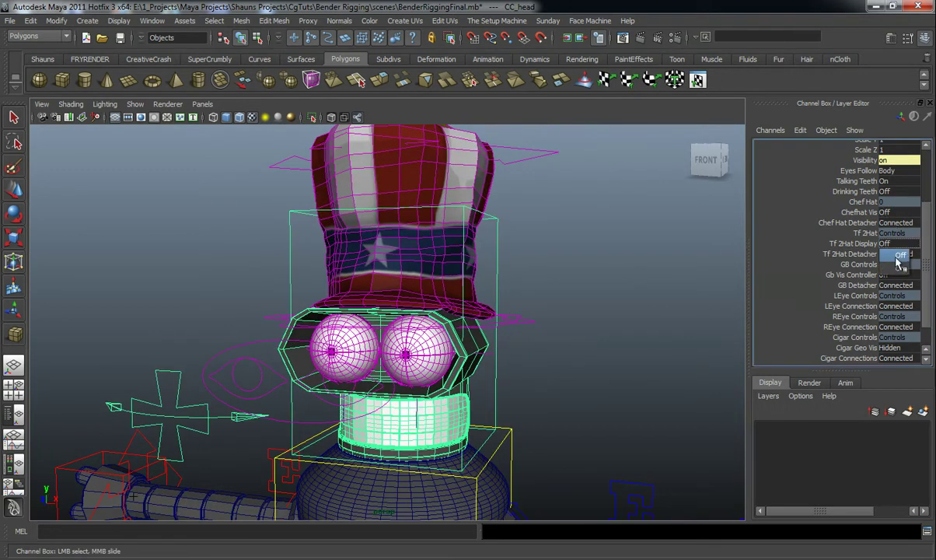
left_click(895, 277)
Show the orange hair by setting Gb Vis Controller to On, view it, and switch it back off.
left_click(891, 275)
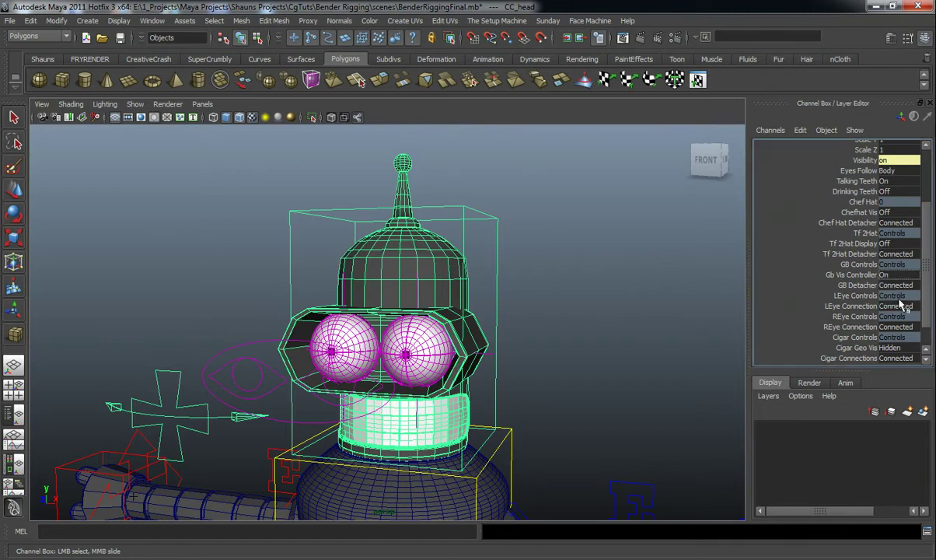
left_click(849, 286)
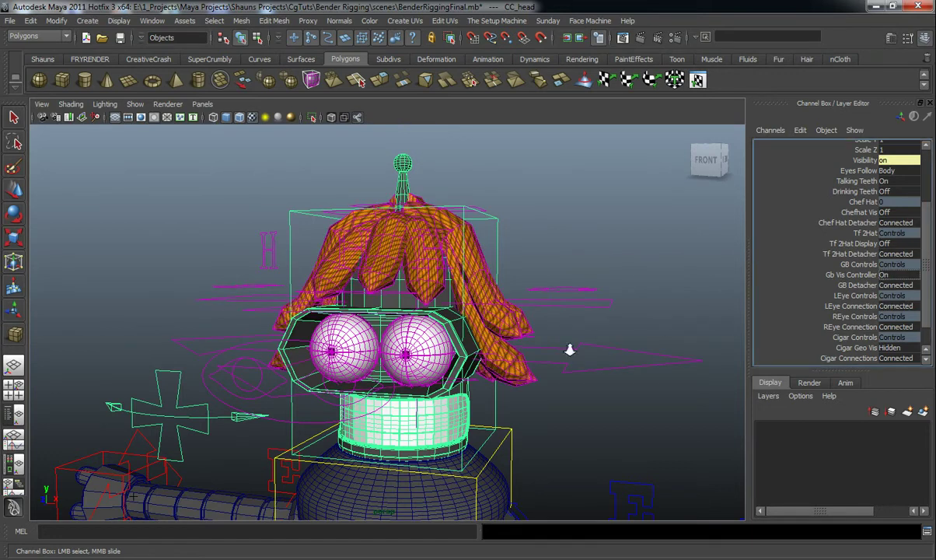
scroll(570, 350, "down", 3)
scroll(498, 307, "up", 3)
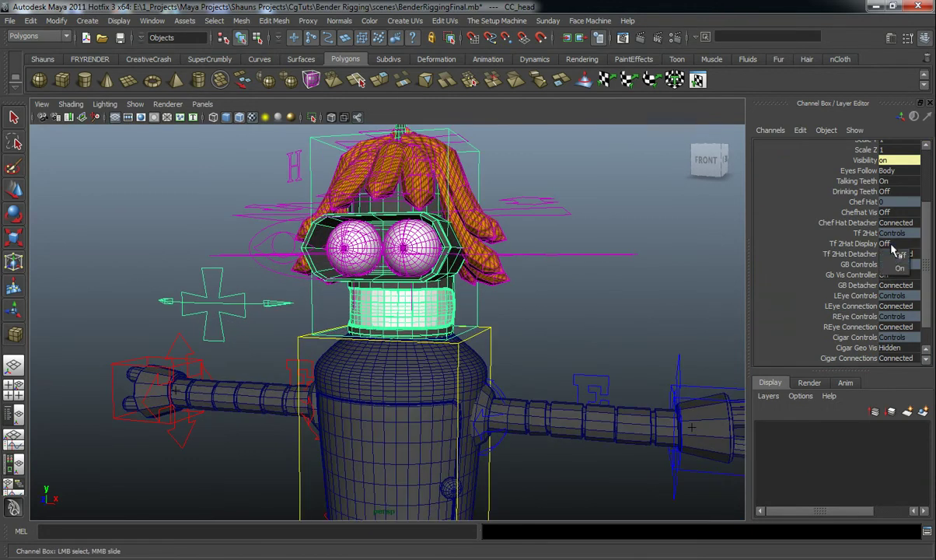
left_click(893, 254)
left_click(895, 256)
left_click(891, 275)
left_click(898, 286)
Set LEye Connection to Free and move the left eye control out of its socket to Translate X of about 12.28.
scroll(931, 304, "down", 2)
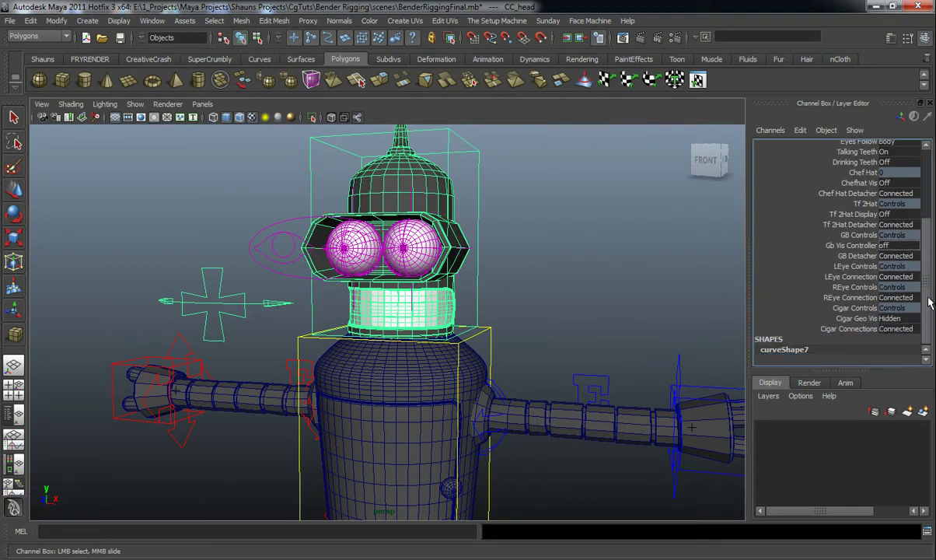
middle_click_drag(619, 272, 620, 319, "alt")
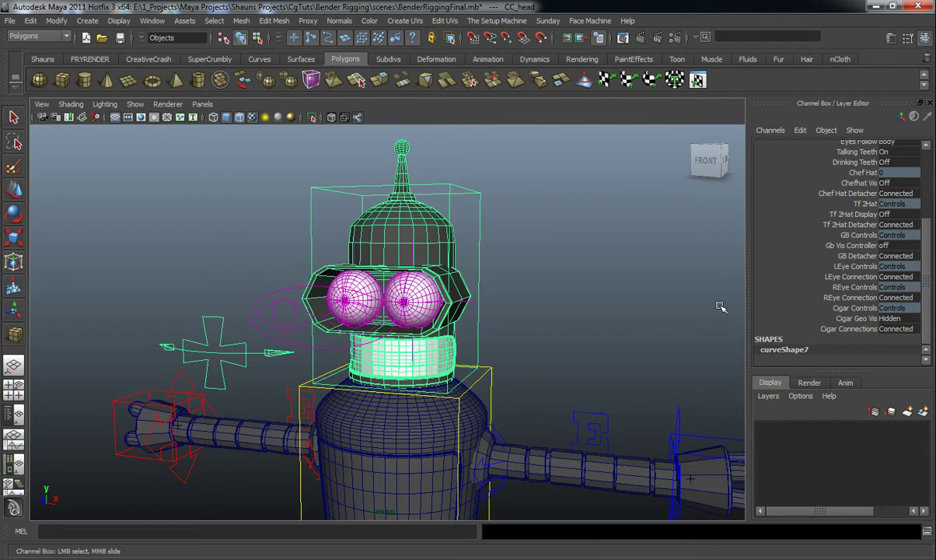
left_click(882, 278)
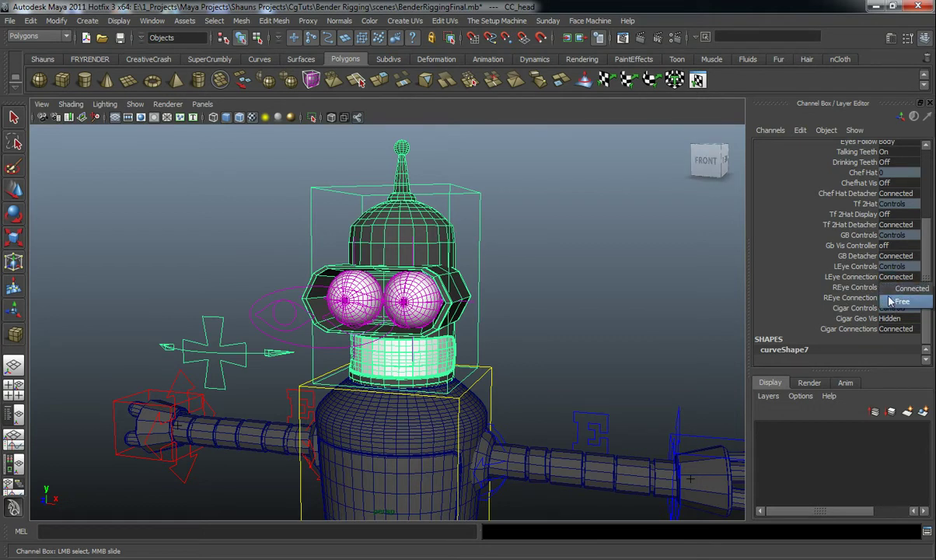
left_click(898, 301)
left_click(591, 297)
left_click(412, 297)
key("w")
left_click(517, 300)
key("ctrl+z")
left_click_drag(493, 301, 674, 307)
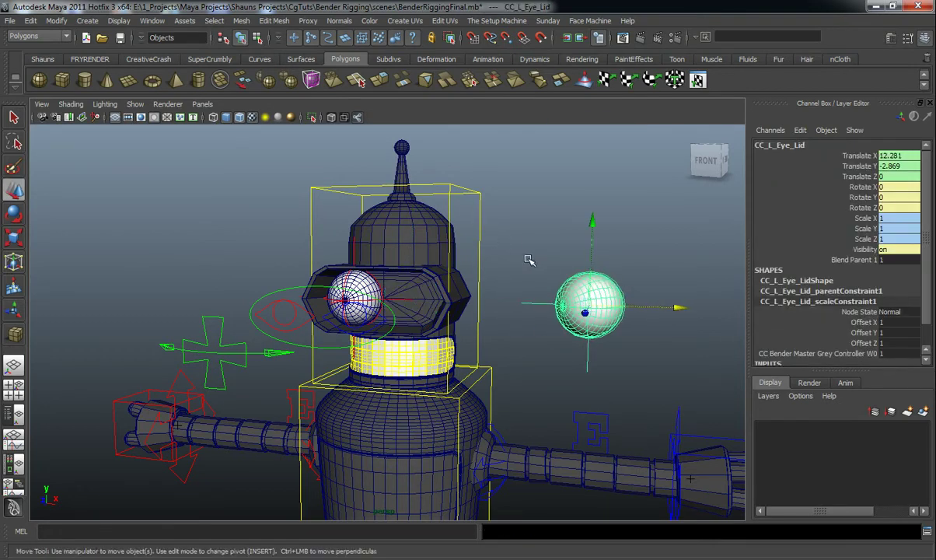
Try rotating the head control about its Y axis while the left eye is detached.
left_click(479, 272)
key("e")
left_click_drag(503, 295, 332, 297)
Undo the head rotation and the left eye's move so the eye sits in its socket, and clear the selection.
key("ctrl+z")
key("ctrl+z")
key("ctrl+z")
key("ctrl+z")
key("ctrl+z")
key("ctrl+z")
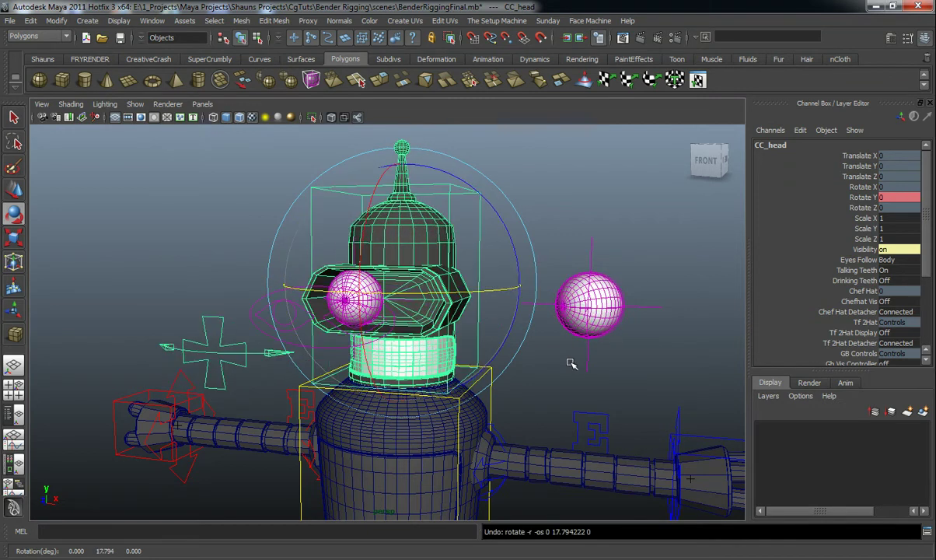
key("ctrl+z")
key("ctrl+z")
key("ctrl+z")
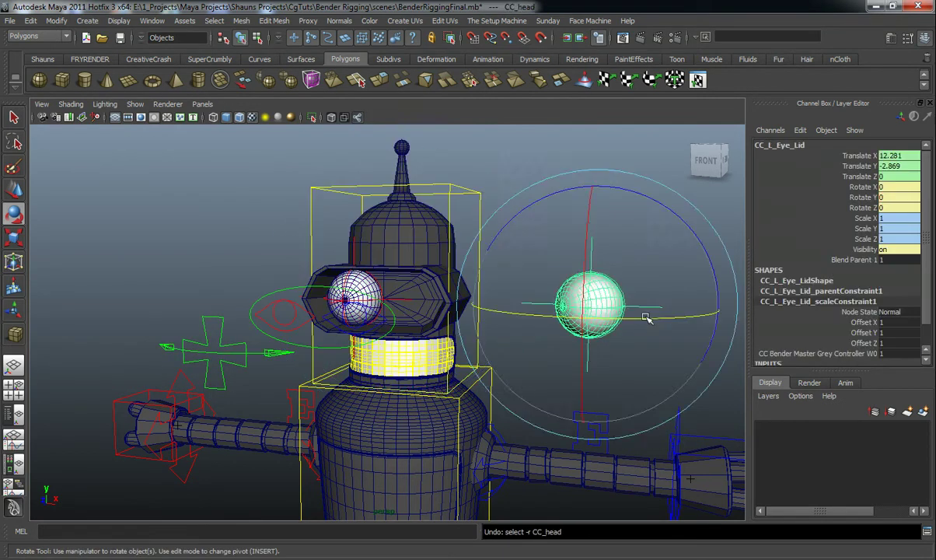
left_click(589, 303)
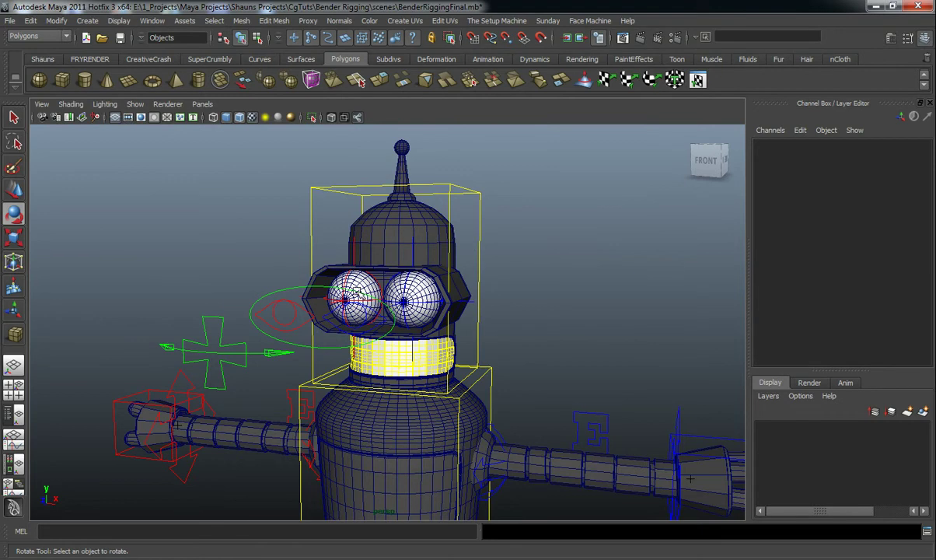
Look through the eyelid, zoom and scroll attributes of the main eyes control.
left_click(386, 300)
scroll(899, 317, "down", 5)
scroll(560, 289, "up", 2)
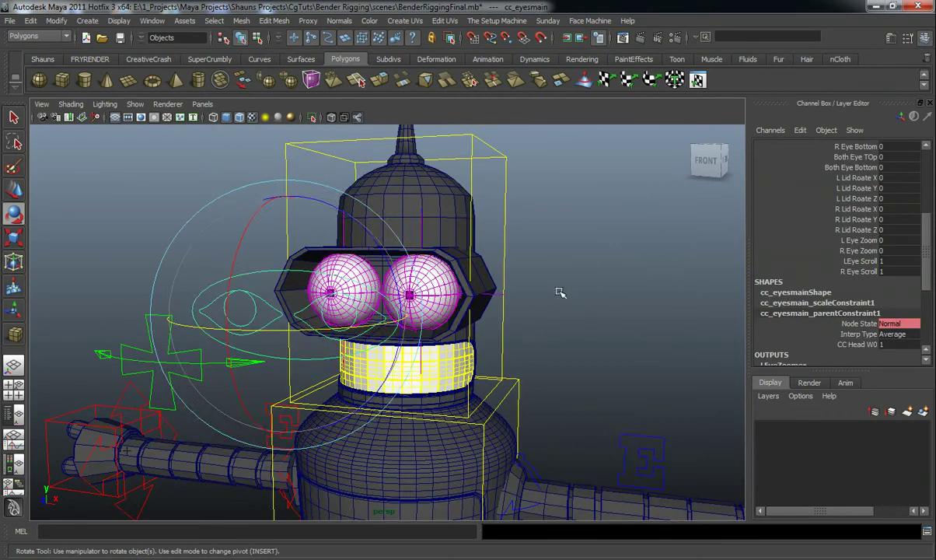
left_click(560, 289)
left_click(261, 278)
scroll(861, 311, "down", 5)
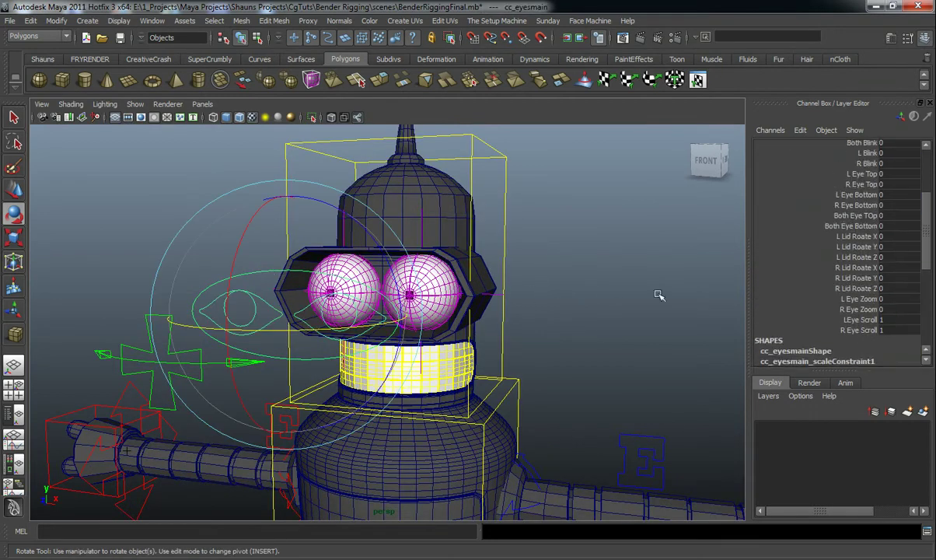
scroll(569, 274, "up", 2)
left_click(568, 273)
Select the head control and set LEye Connection back to Connected.
left_click(544, 224)
scroll(882, 306, "down", 5)
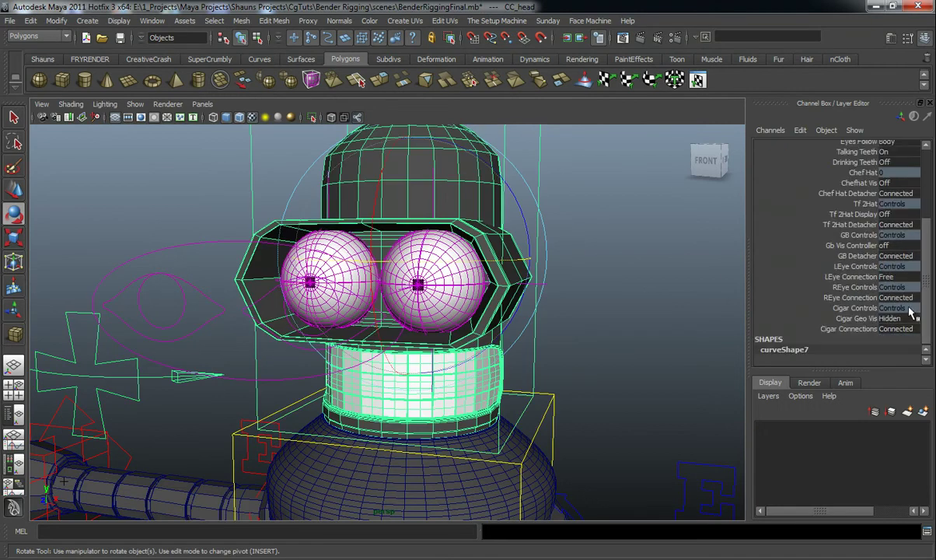
left_click(894, 277)
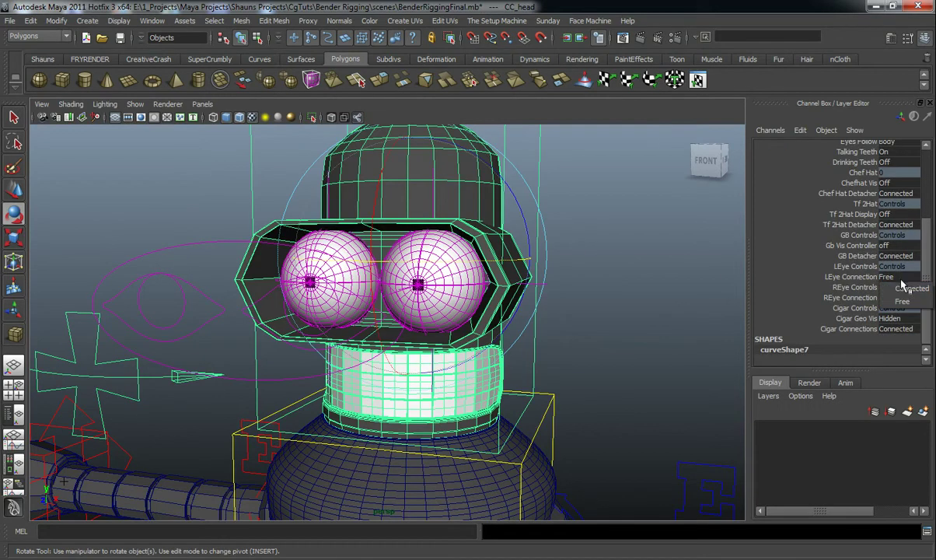
left_click(890, 295)
Show the cigar by setting Cigar Geo Vis to Shown, and select the cigar's main control at the mouth.
left_click(896, 319)
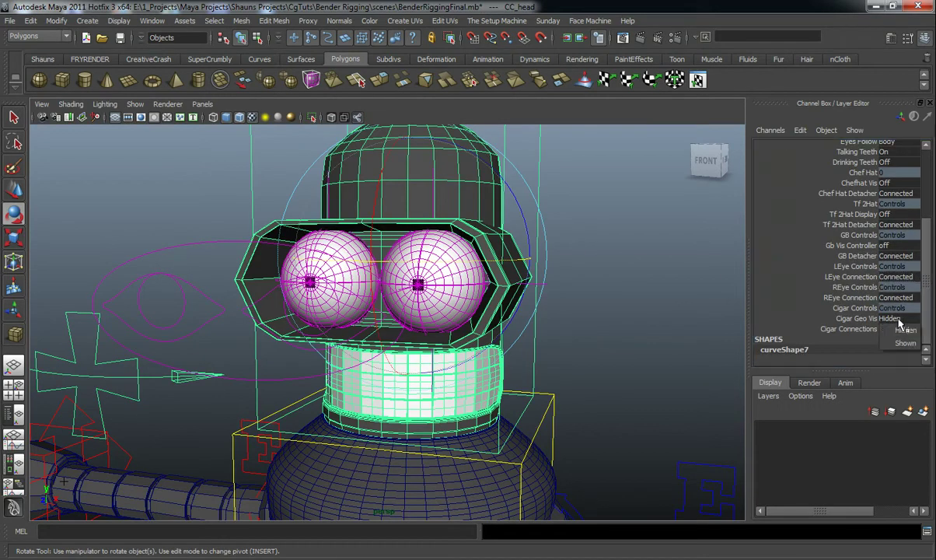
left_click(846, 322)
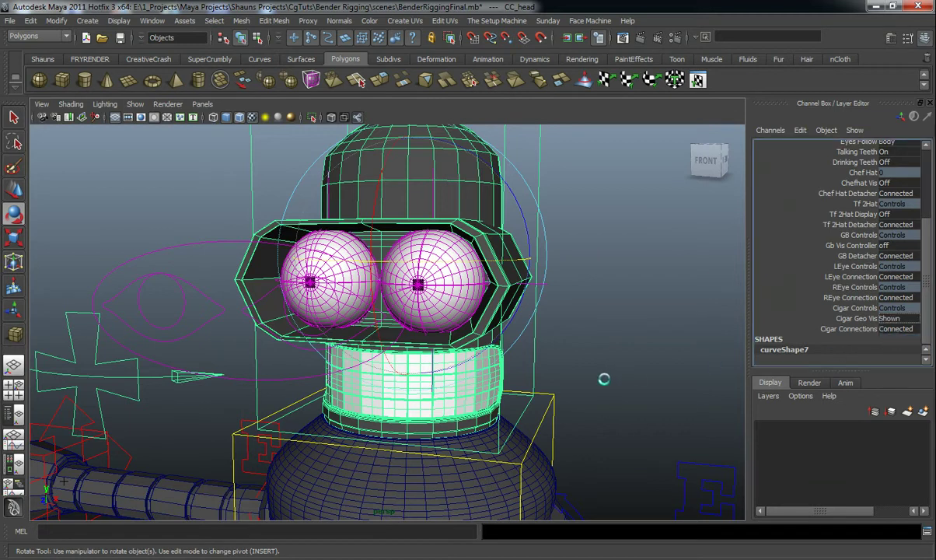
left_click_drag(602, 380, 636, 366, "alt")
left_click(636, 366)
scroll(569, 352, "up", 5)
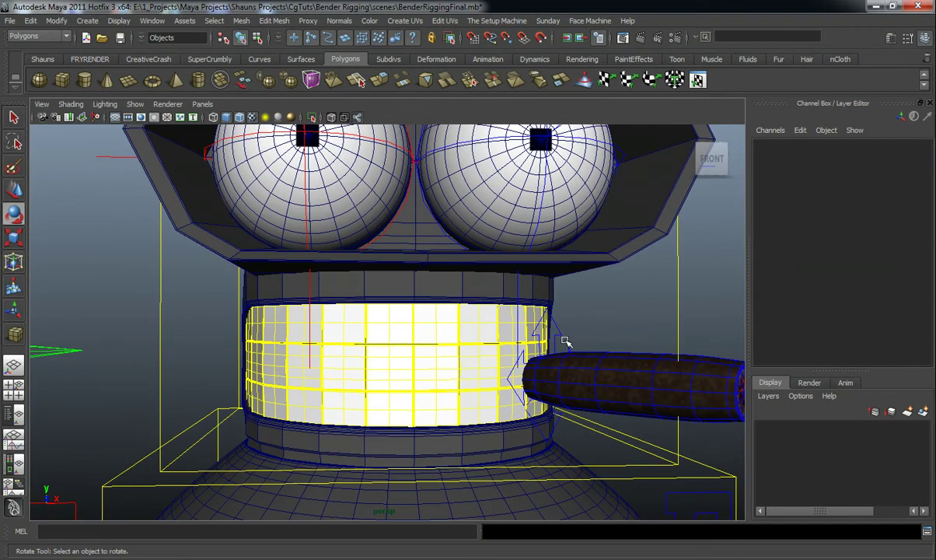
left_click(559, 334)
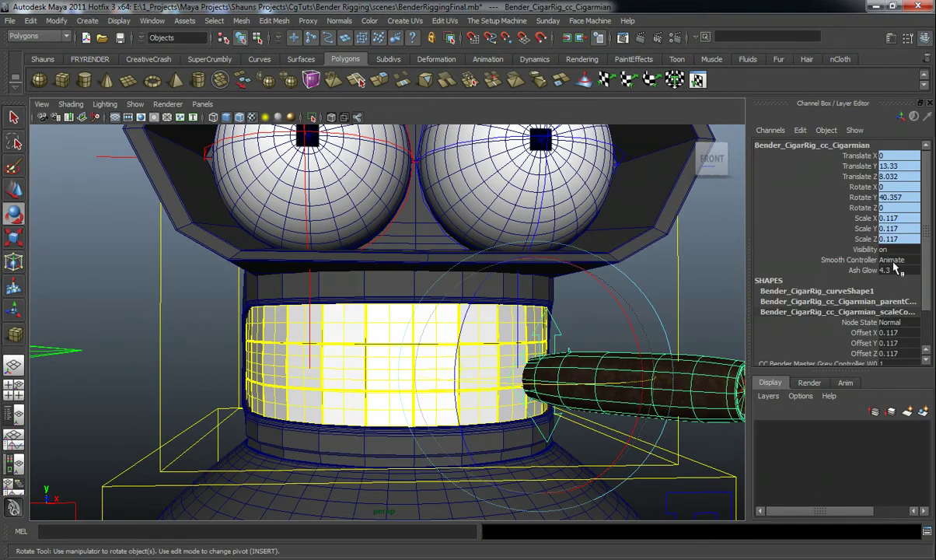
left_click_drag(637, 372, 549, 391, "alt")
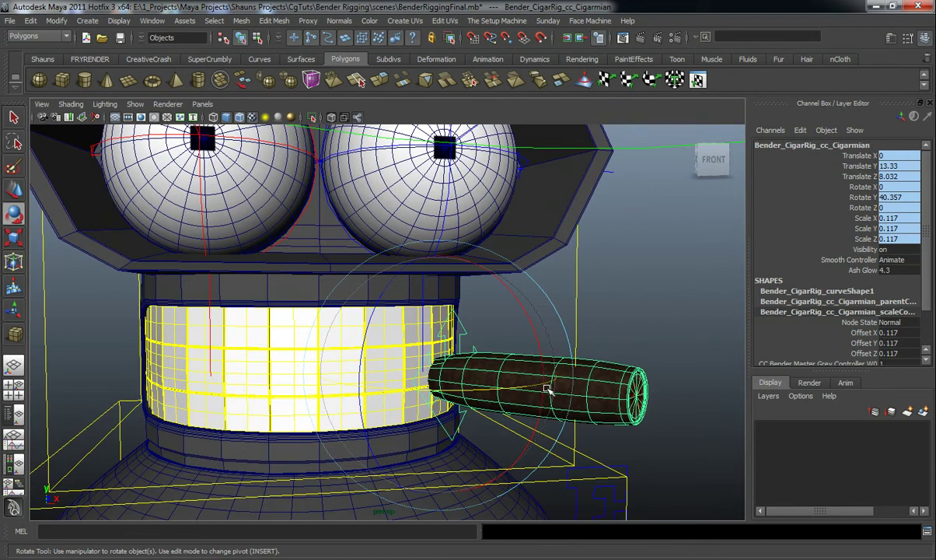
Raise the cigar control's Ash Glow to 10, bring it back down to 0, and check the cigar's tip.
left_click(858, 271)
middle_click_drag(635, 303, 835, 293)
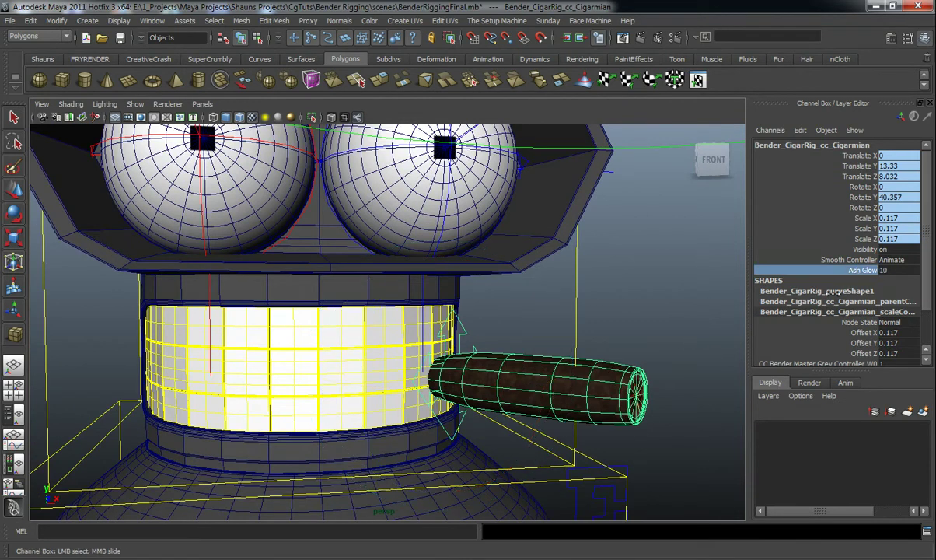
left_click_drag(630, 329, 587, 337, "alt")
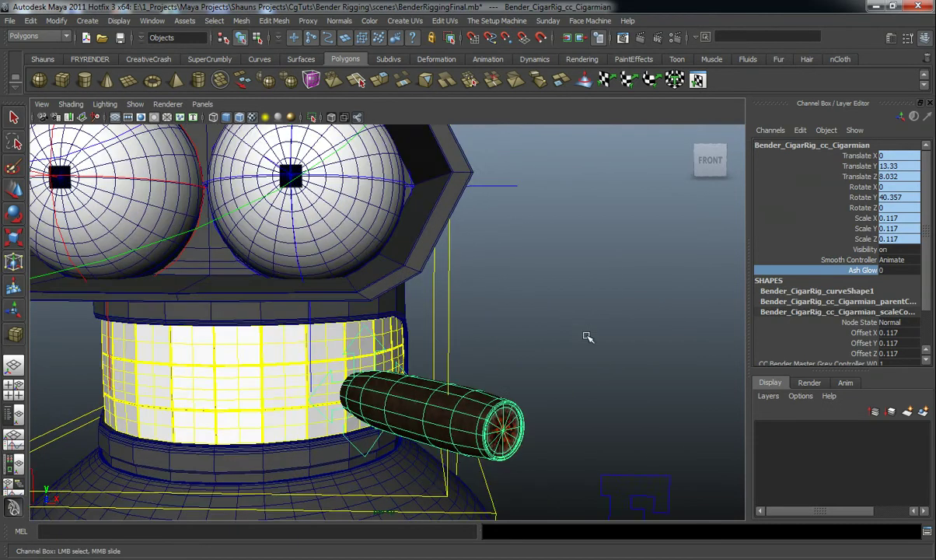
right_click_drag(587, 336, 522, 341, "alt")
middle_click_drag(511, 341, 537, 314, "alt")
right_click_drag(537, 314, 520, 337, "alt")
left_click_drag(520, 336, 473, 318, "alt")
middle_click_drag(395, 294, 410, 325, "alt")
left_click_drag(410, 325, 416, 327, "alt")
right_click_drag(412, 327, 440, 348, "alt")
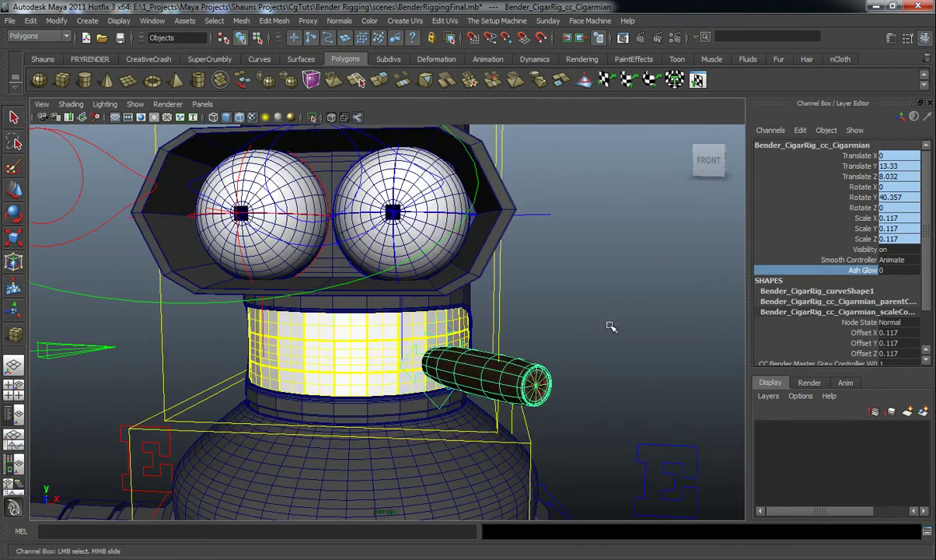
Select the head control, set Cigar Geo Vis to Hidden, and clear the selection.
left_click(523, 342)
left_click(499, 320)
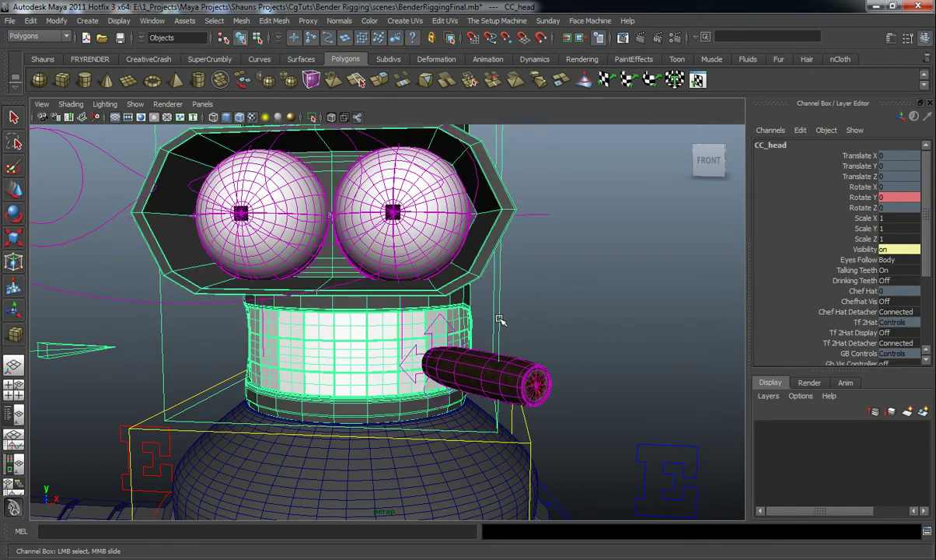
scroll(901, 302, "down", 3)
left_click(894, 319)
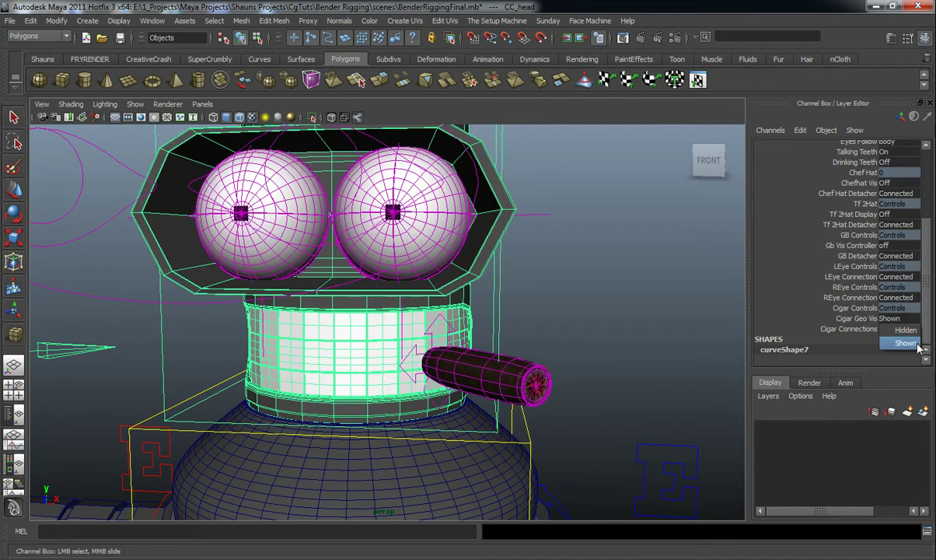
left_click(890, 330)
left_click(551, 331)
Select the master system control around the feet and set Bender Geo Vis to Bender_Hidden.
scroll(551, 332, "down", 5)
middle_click_drag(526, 302, 527, 213, "alt")
scroll(477, 297, "down", 5)
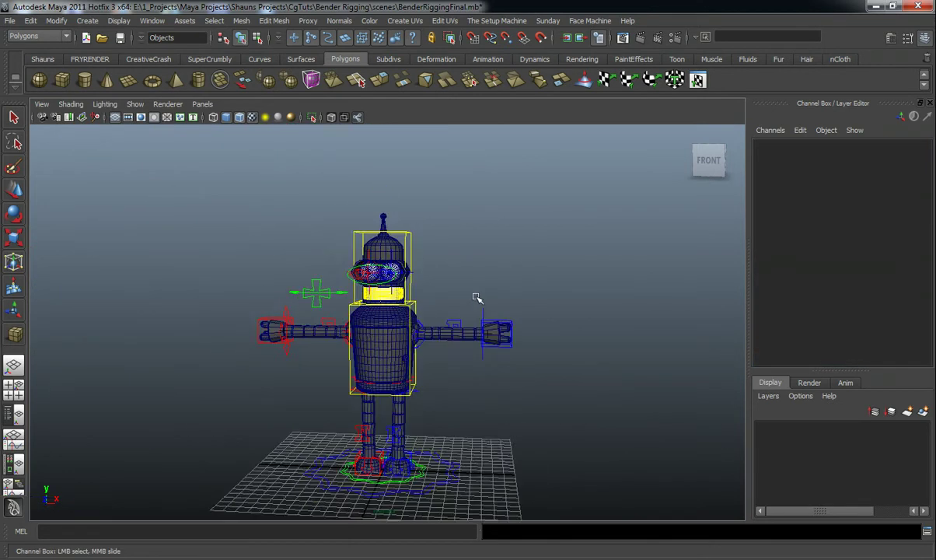
left_click_drag(477, 297, 478, 309, "alt")
middle_click_drag(478, 309, 483, 291, "alt")
scroll(476, 294, "up", 3)
left_click_drag(356, 293, 284, 235, "alt")
left_click_drag(320, 293, 388, 288, "alt")
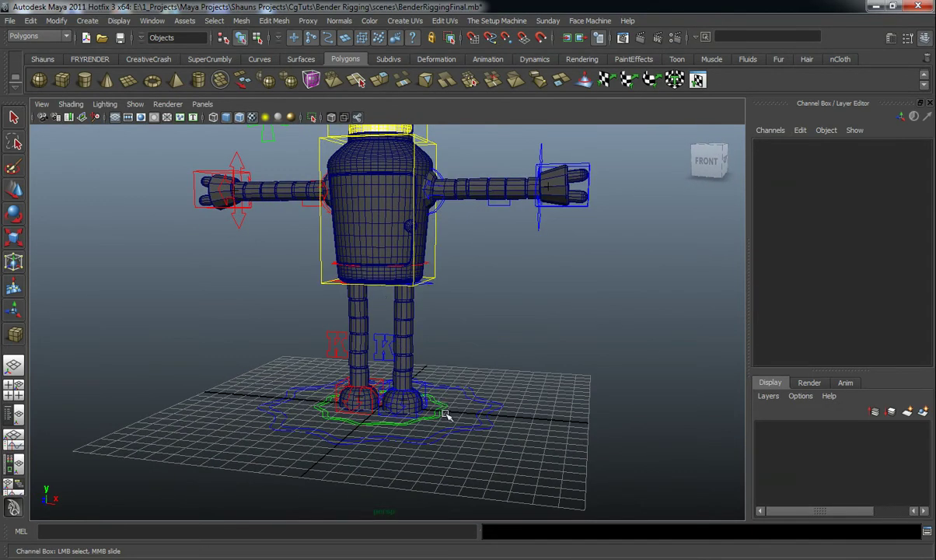
left_click(445, 414)
left_click(910, 281)
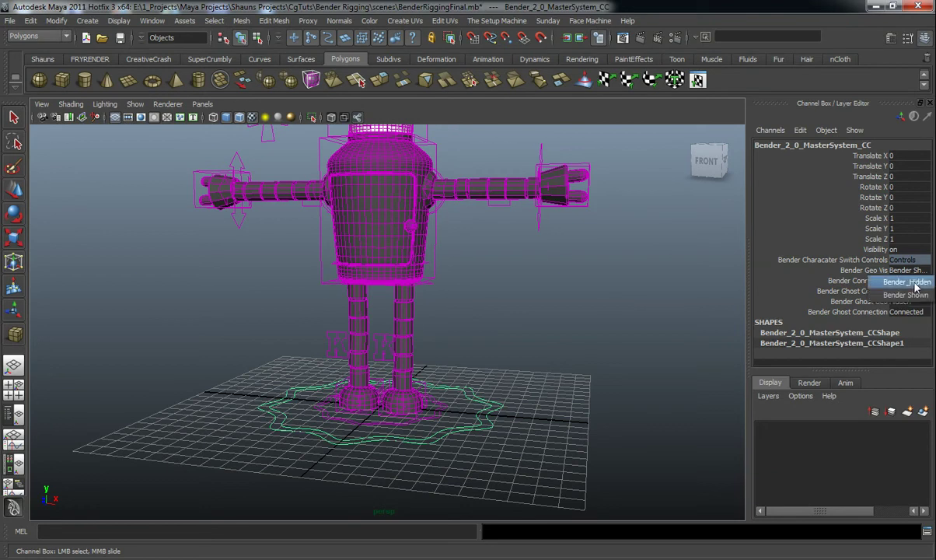
left_click(913, 283)
Show the ghost character by setting Bender Ghost Geo to Shown, and clear the selection.
left_click(913, 312)
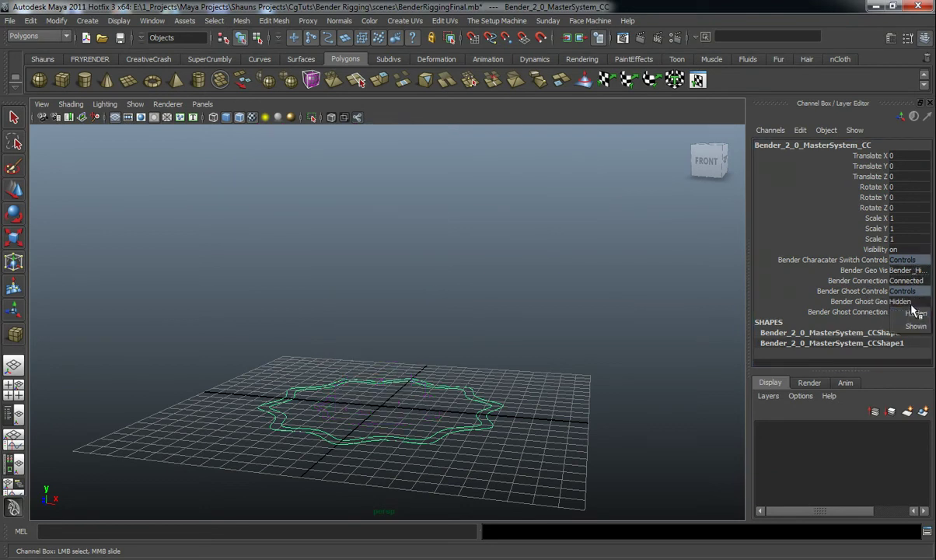
left_click(913, 326)
left_click(148, 269)
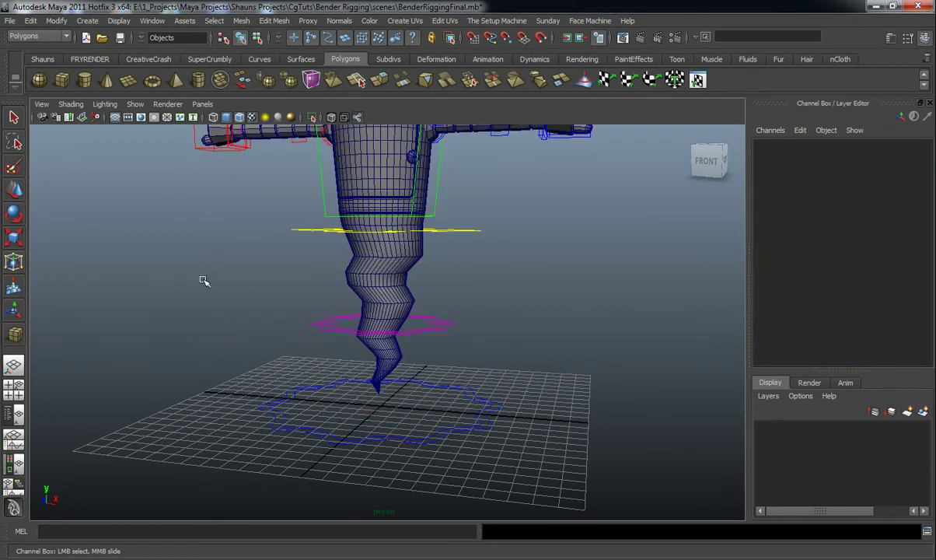
Select the ghost's main world control and switch Drinkable Beer on and back off.
middle_click_drag(203, 280, 210, 374, "alt")
right_click_drag(210, 374, 311, 389, "alt")
left_click_drag(311, 389, 425, 384, "alt")
left_click(455, 404)
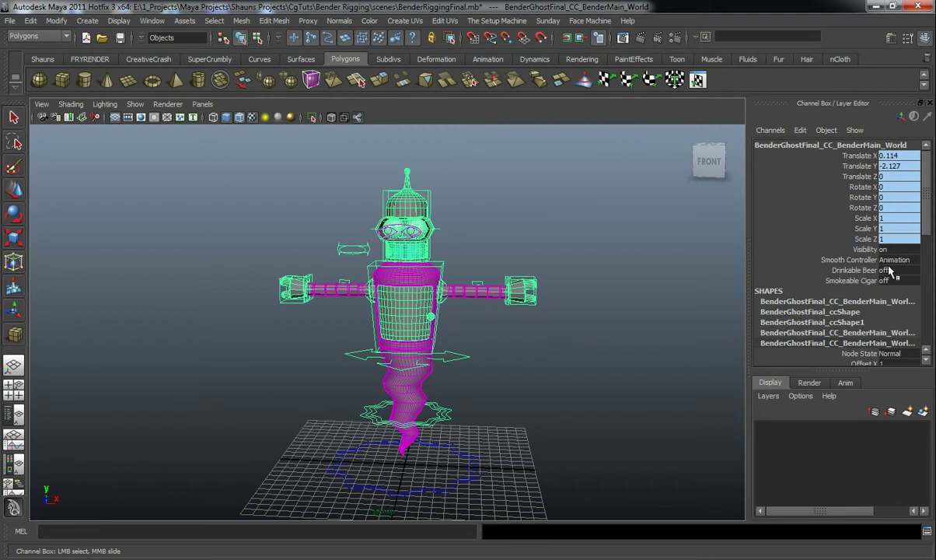
left_click_drag(591, 327, 551, 330, "alt")
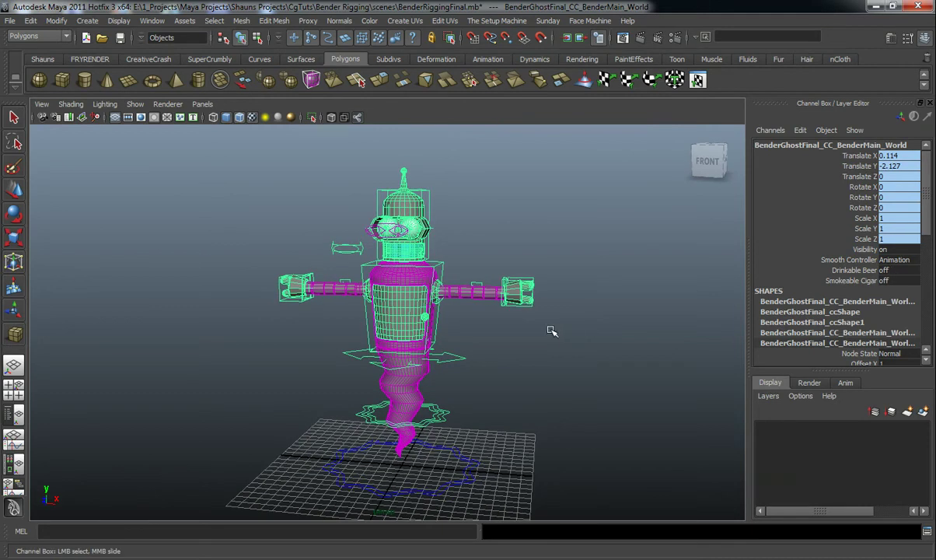
left_click(888, 271)
left_click(894, 293)
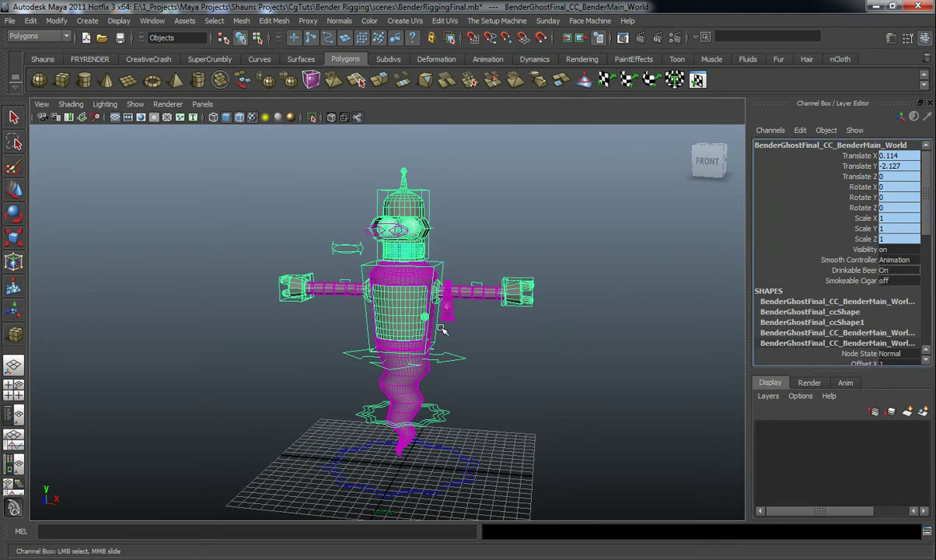
left_click(883, 271)
left_click(886, 282)
Switch the ghost's Smokeable Cigar on and back off, and clear the selection.
left_click(884, 280)
left_click(894, 304)
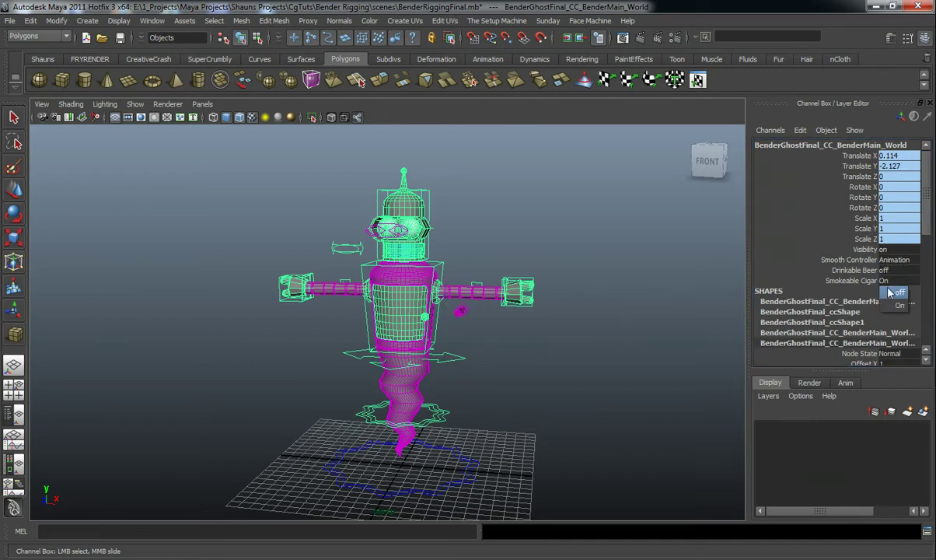
left_click(514, 387)
Try the Tail Rotate Y and Z attributes on the ghost's tail wiggle control, undo the changes, and clear the selection.
scroll(509, 391, "up", 3)
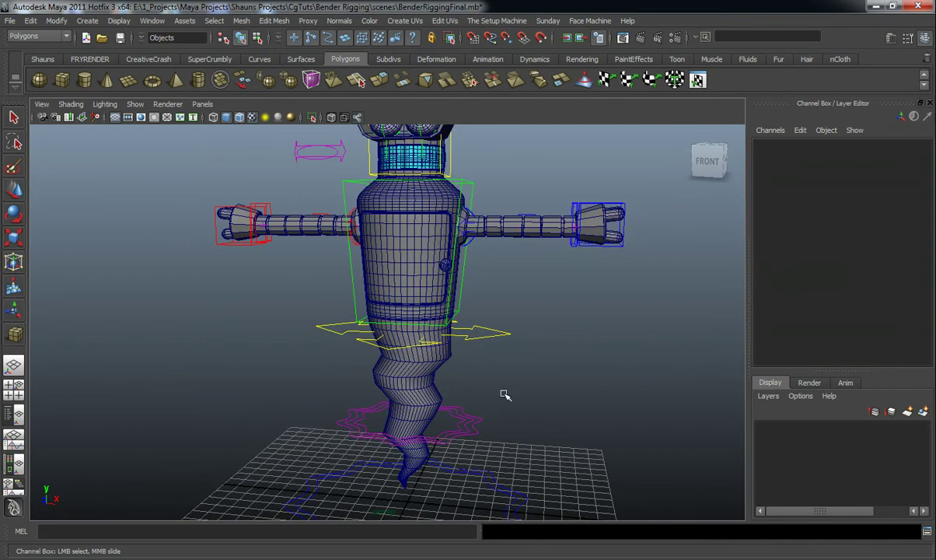
left_click(491, 338)
left_click_drag(500, 364, 432, 344, "alt")
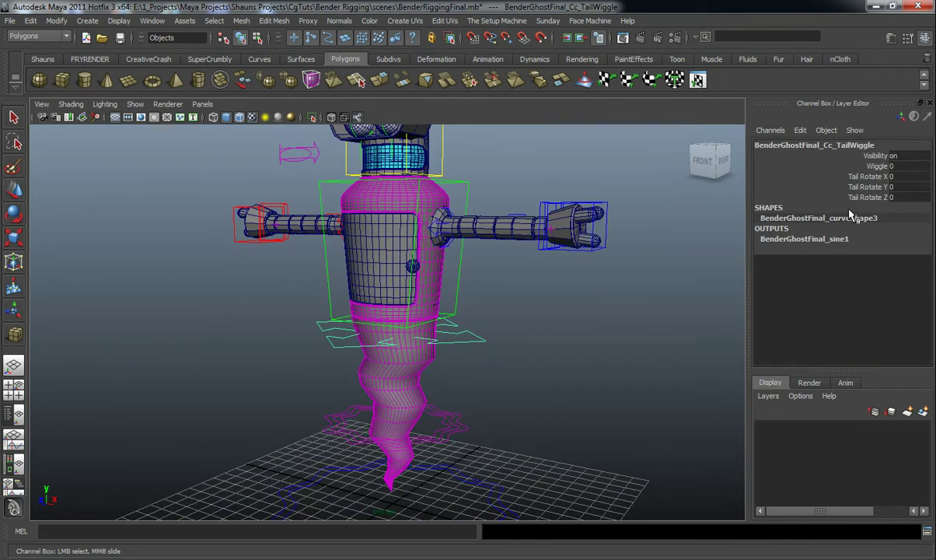
left_click_drag(869, 187, 869, 197)
middle_click_drag(601, 239, 614, 260)
key("ctrl+z")
key("ctrl+z")
left_click(817, 166)
left_click_drag(507, 287, 493, 268, "alt")
left_click(554, 304)
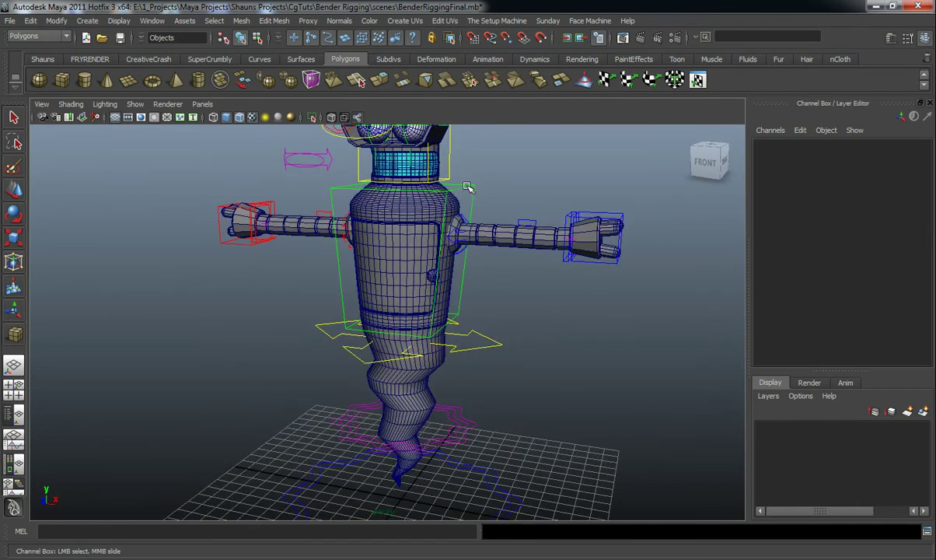
Select the ghost's main body control and open the chest door by setting Door Movements to 5.
left_click(470, 190)
left_click(848, 261)
middle_click_drag(623, 265, 665, 265)
left_click_drag(405, 268, 409, 275, "alt")
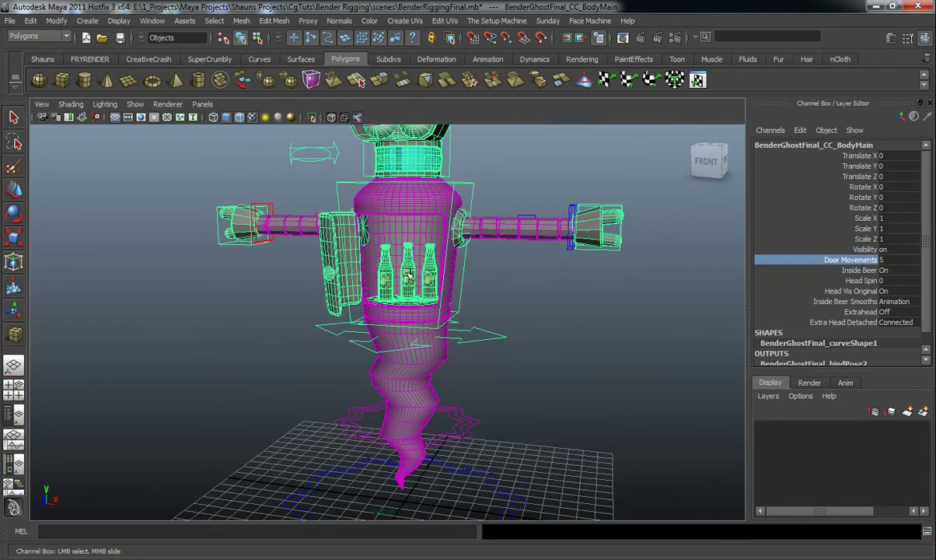
Try spinning the ghost's head with the Head Spin attribute, and undo the change.
left_click(861, 279)
middle_click_drag(602, 288, 740, 262)
key("ctrl+z")
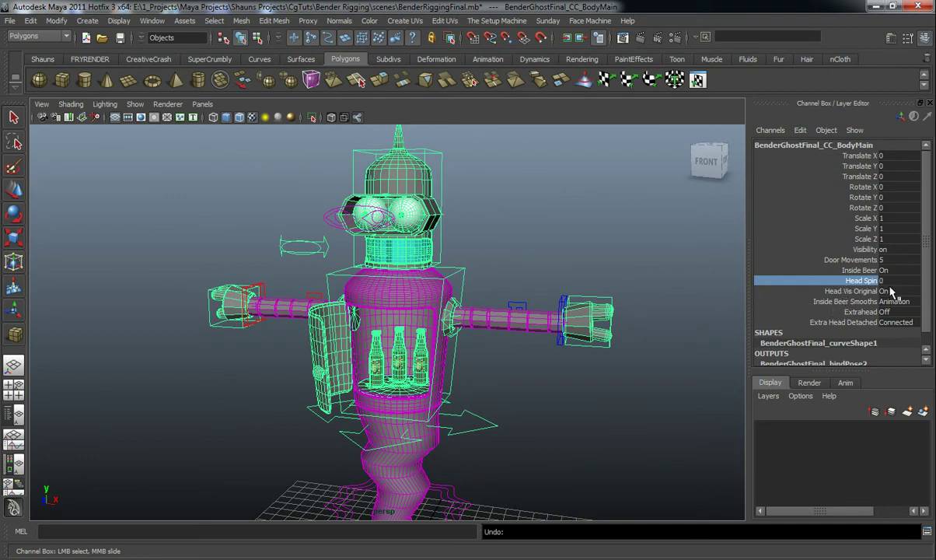
Swap the ghost's head by setting Head Vis Original to Off and Extrahead to On.
left_click(894, 301)
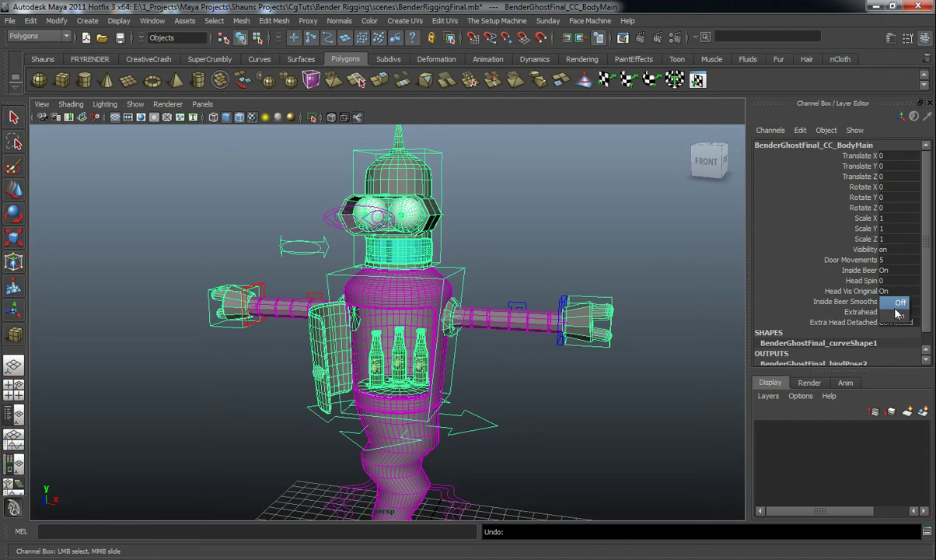
left_click(897, 312)
left_click(892, 312)
left_click(886, 322)
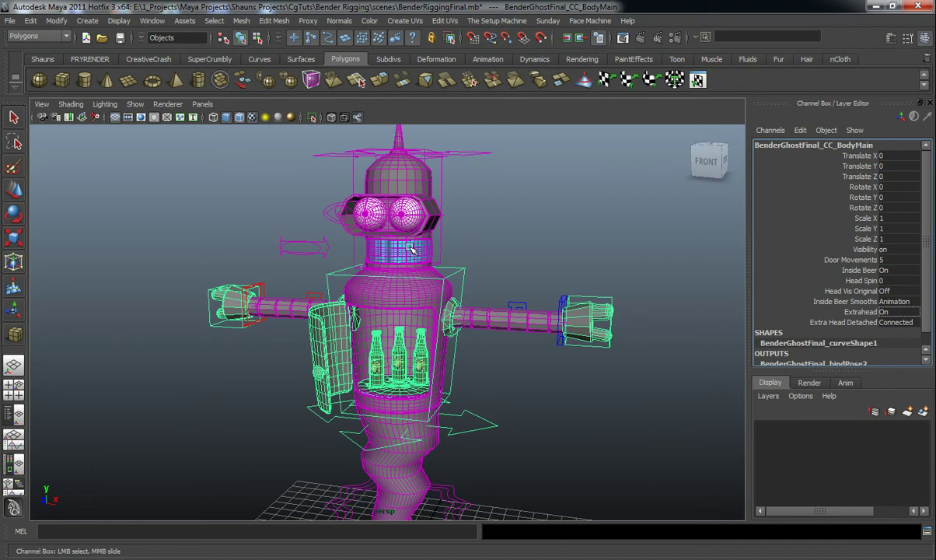
Select the extra ghost head's control and set its Teeth Controller to Beer.
left_click(305, 259)
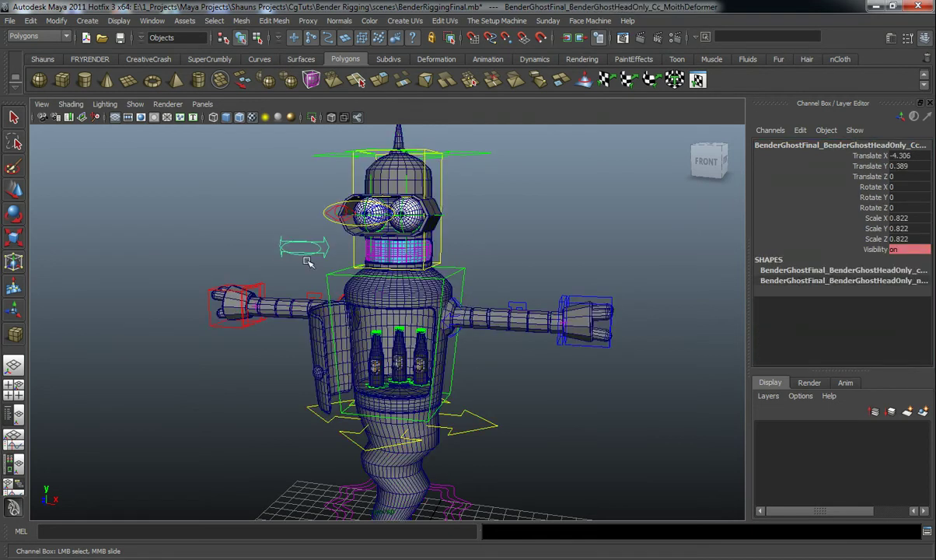
left_click(443, 180)
left_click(443, 181)
left_click(895, 259)
left_click(894, 260)
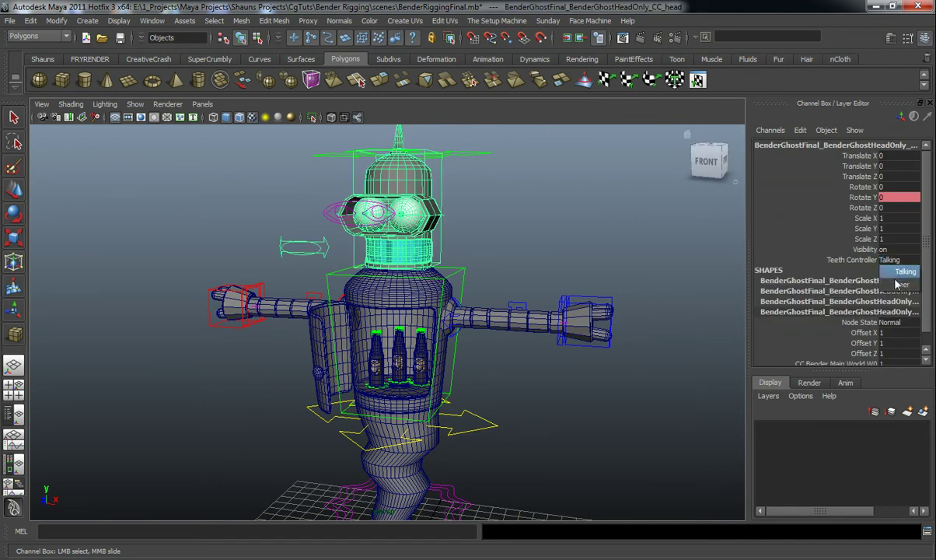
left_click(900, 284)
Try moving the circular second-teeth control beside the ghost's neck, and undo the move.
scroll(501, 276, "up", 5)
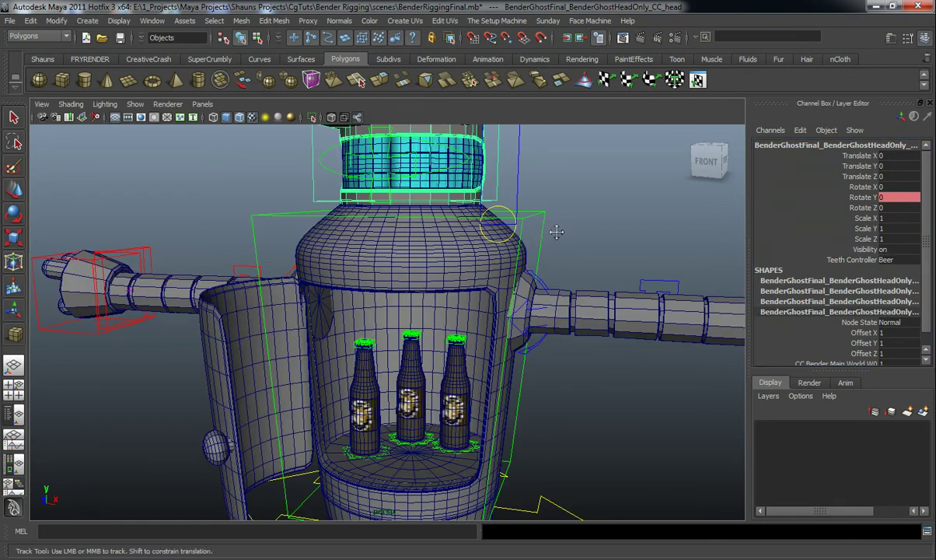
middle_click_drag(553, 230, 564, 268, "alt")
left_click(477, 282)
left_click(474, 291)
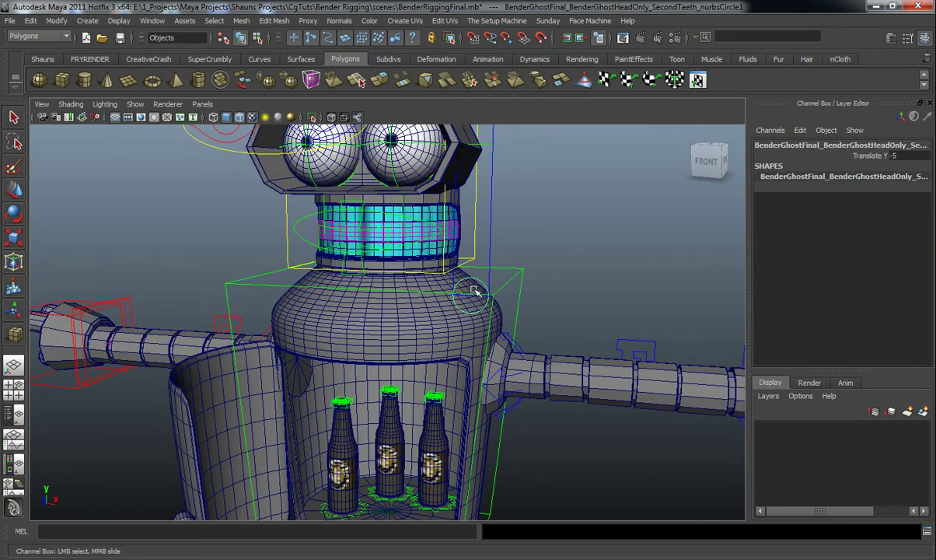
key("w")
left_click_drag(472, 294, 485, 253)
key("ctrl+z")
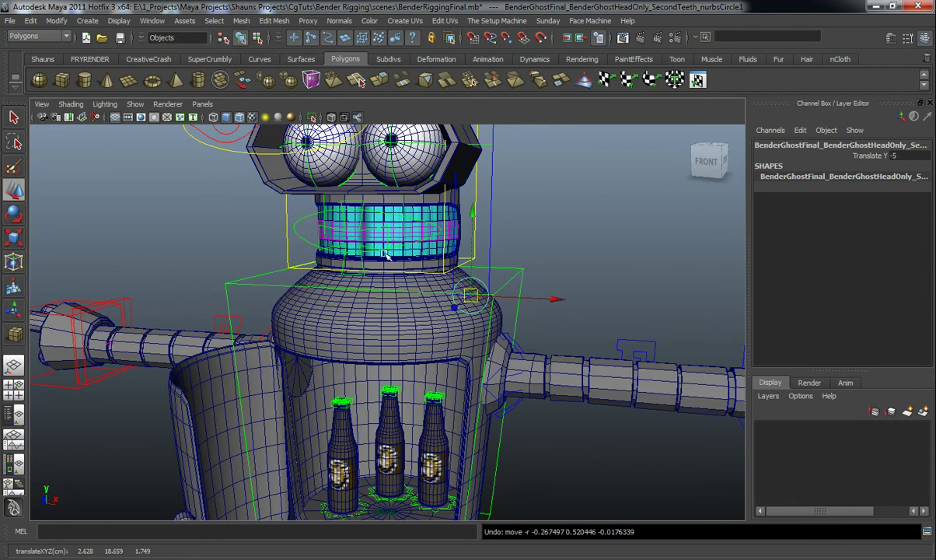
Undo the Teeth Controller change on the extra ghost head and clear the selection.
key("ctrl+z")
key("ctrl+z")
key("ctrl+z")
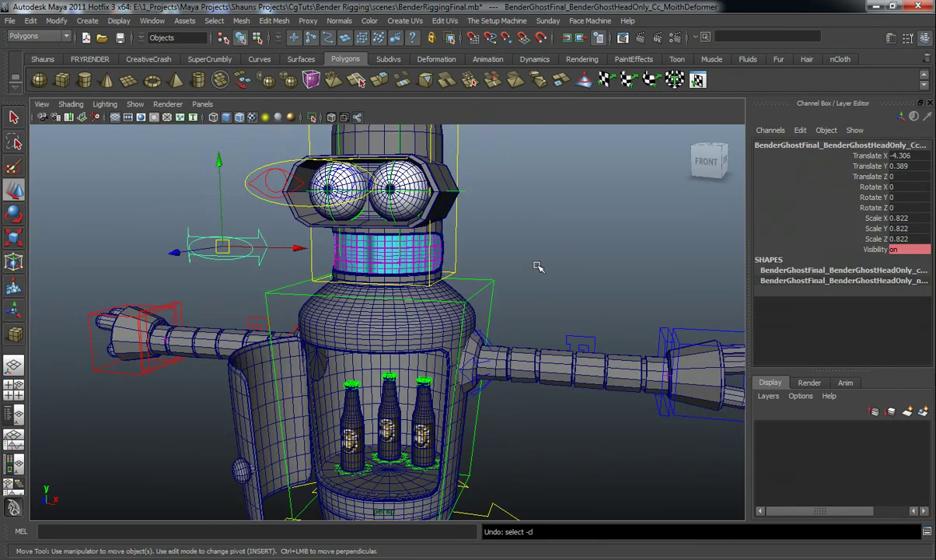
left_click(455, 251)
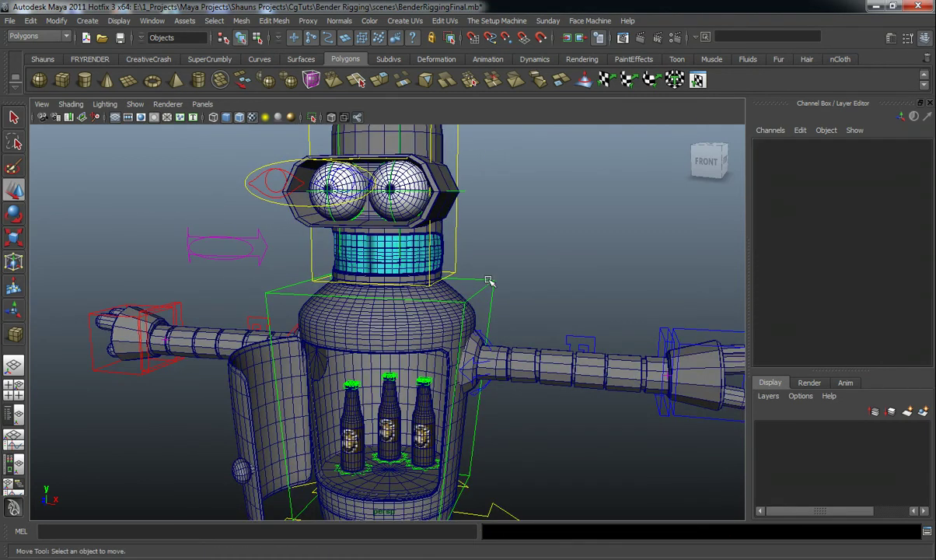
Select the ghost's main body control and look through its Extrahead options.
left_click(489, 281)
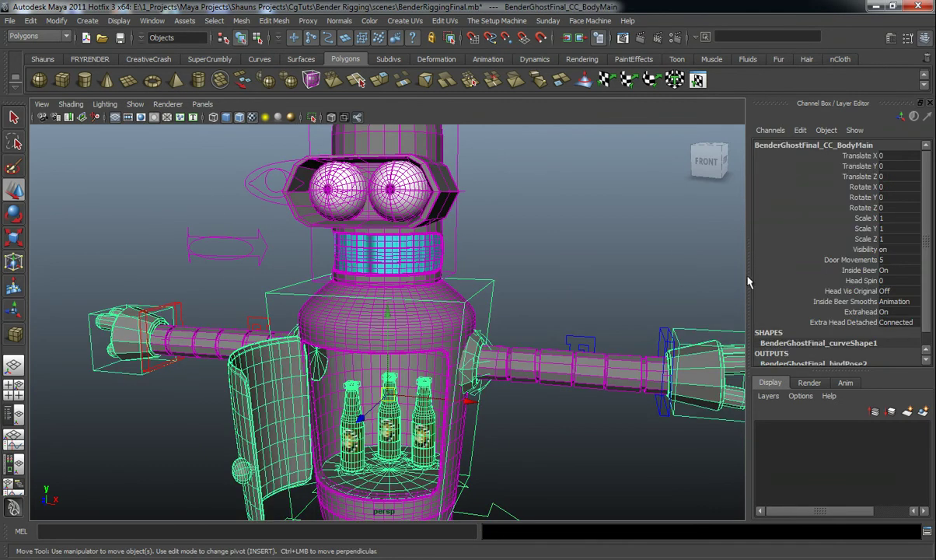
left_click(900, 312)
left_click(903, 326)
left_click(883, 312)
left_click(886, 320)
Try moving the extra ghost head away from the body with its main head control, and undo the moves.
scroll(500, 288, "down", 3)
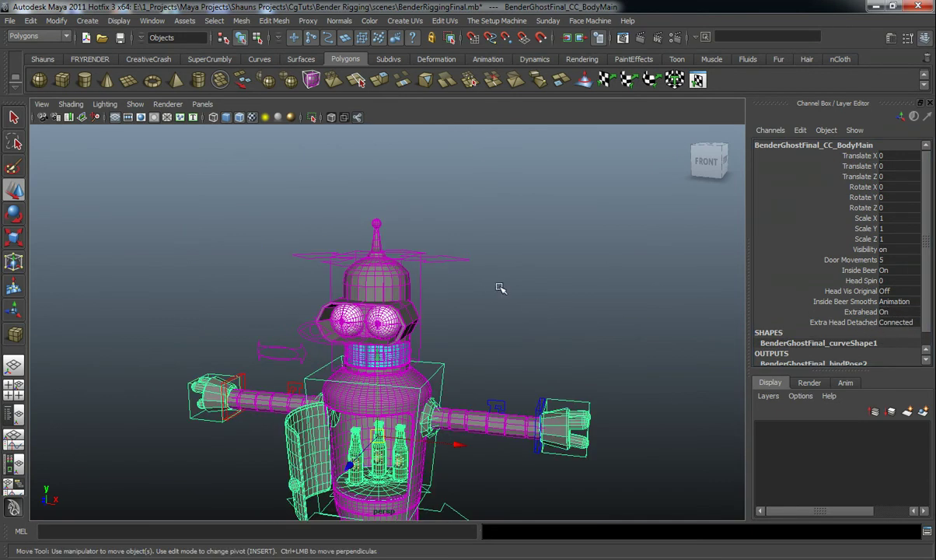
left_click(438, 266)
left_click_drag(386, 275, 542, 313)
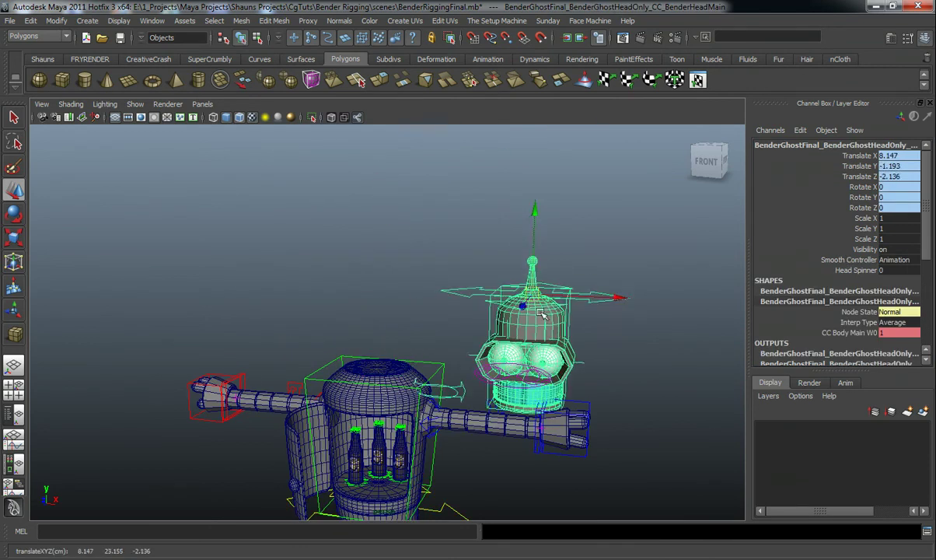
scroll(545, 304, "down", 3)
left_click_drag(477, 266, 444, 396)
left_click_drag(465, 384, 498, 373, "alt")
middle_click_drag(489, 371, 477, 330, "alt")
right_click_drag(476, 330, 459, 345, "alt")
left_click_drag(460, 345, 523, 371, "alt")
key("ctrl+z")
key("ctrl+z")
key("ctrl+z")
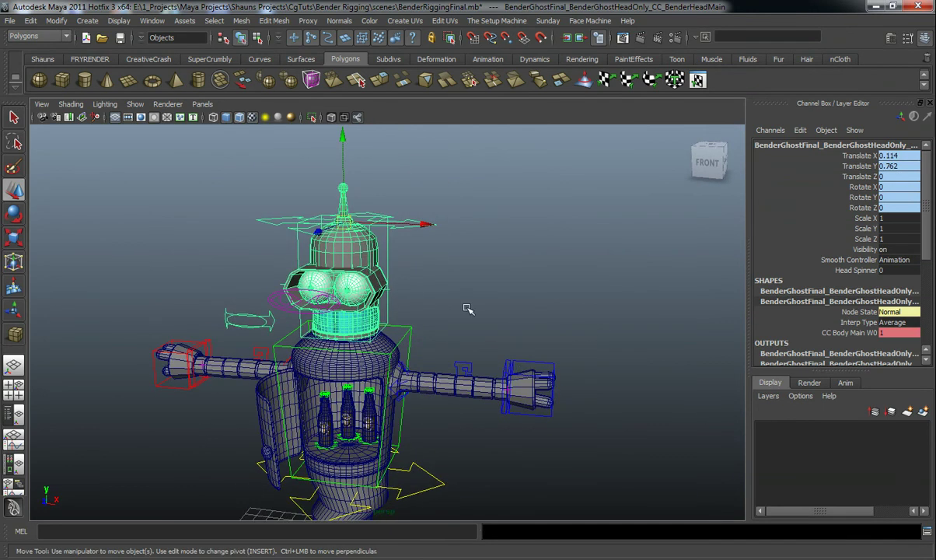
Try the Head Spinner attribute on the extra ghost head's main control, and undo the change.
left_click_drag(467, 310, 540, 306, "alt")
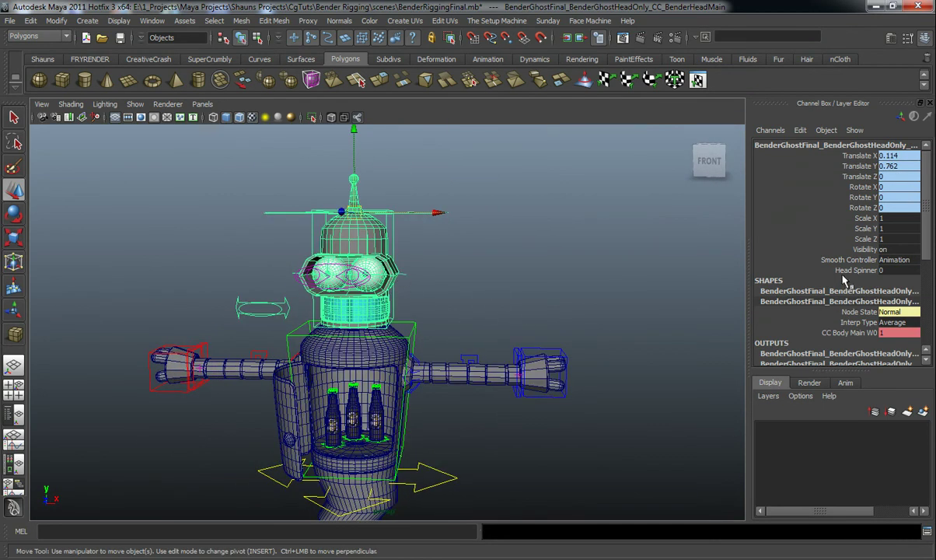
left_click(785, 269)
middle_click_drag(373, 303, 400, 303)
key("ctrl+z")
Set the extra ghost head's Smooth Controller to Rendering, inspect the mesh, and return it to Animation.
left_click(890, 260)
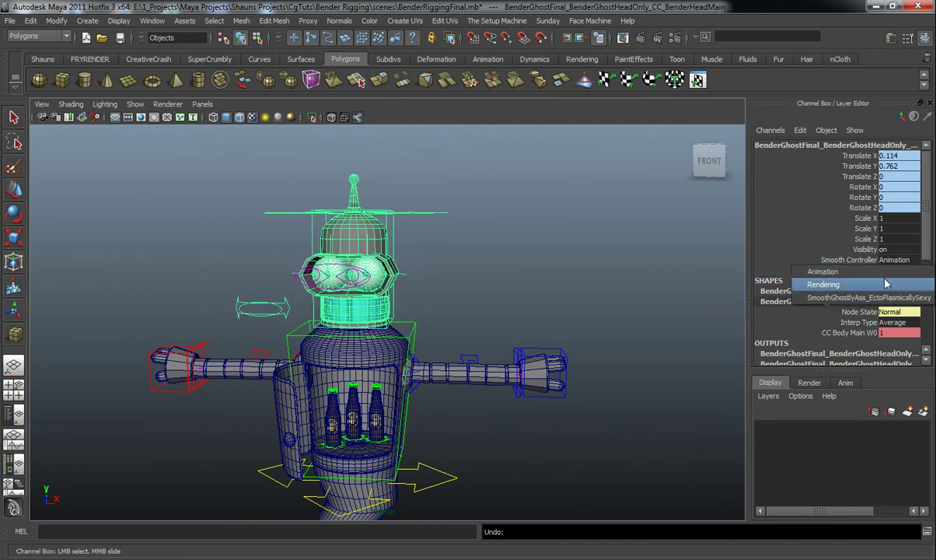
left_click(886, 285)
left_click_drag(377, 271, 467, 292, "alt")
left_click(899, 260)
left_click(902, 272)
left_click_drag(631, 303, 588, 286, "alt")
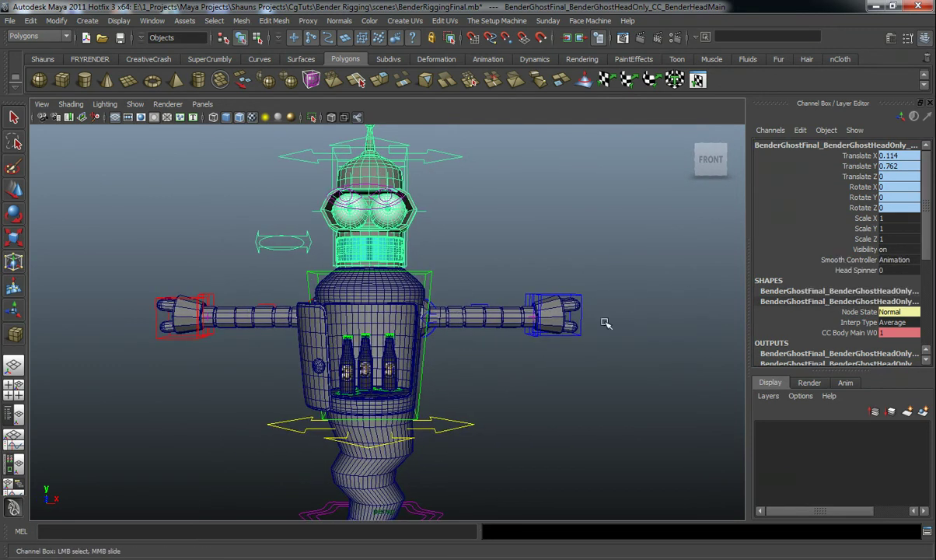
On the ghost's main body control, turn Extrahead off and Head Vis Original on.
left_click(429, 278)
scroll(887, 303, "down", 1)
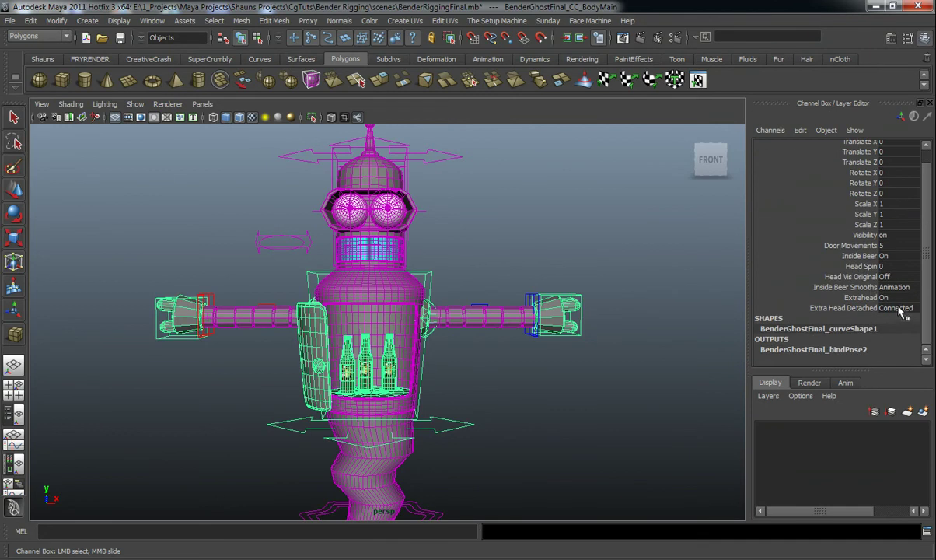
left_click(900, 308)
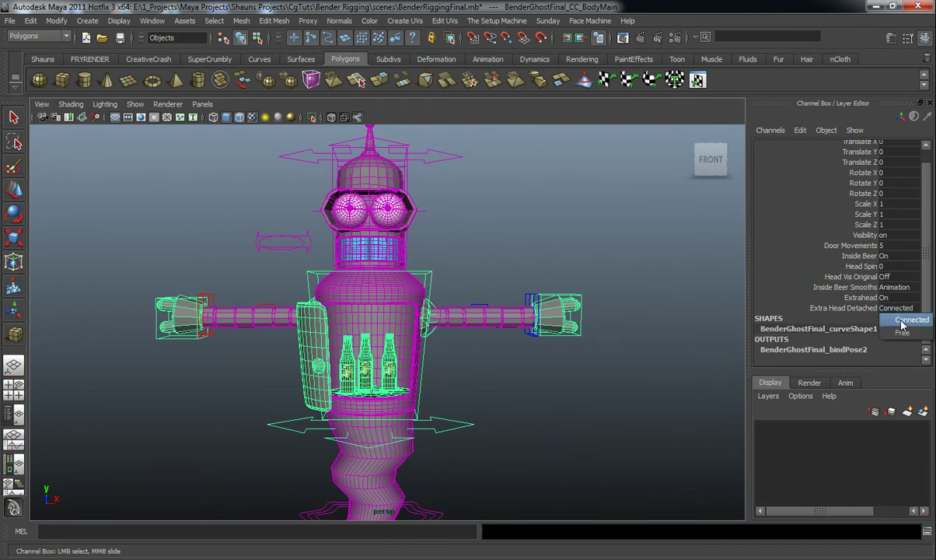
left_click(900, 315)
left_click(888, 298)
left_click(892, 310)
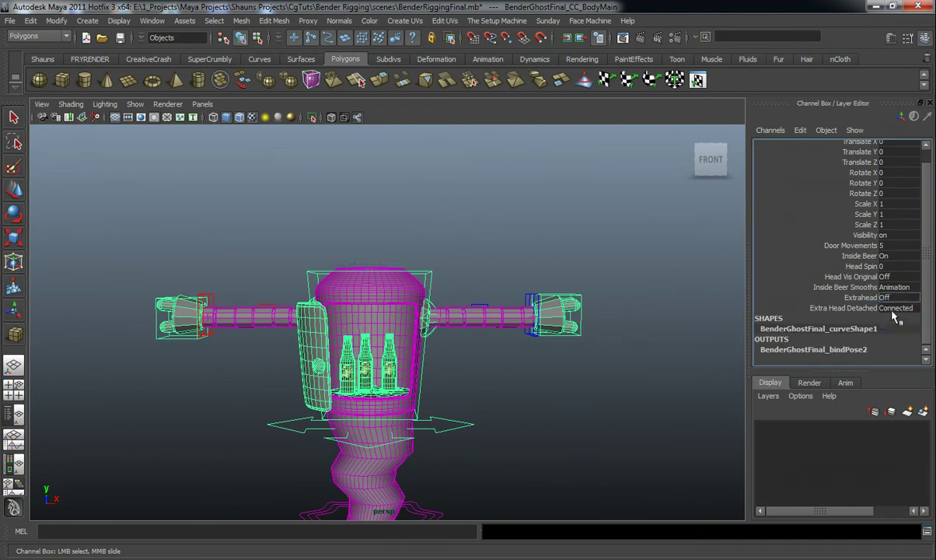
left_click(894, 288)
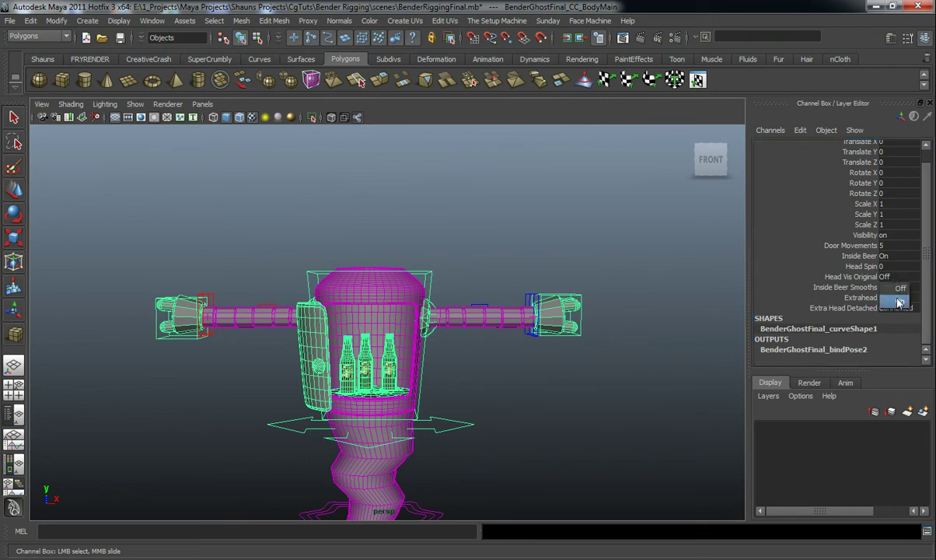
left_click(900, 300)
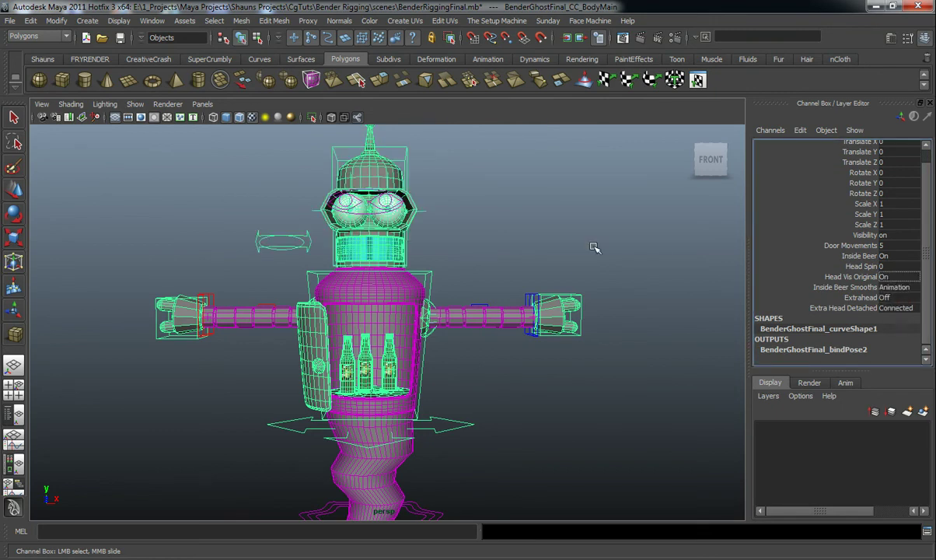
Close the ghost's chest door by setting Door Movements to 0, and clear the selection.
left_click(851, 245)
middle_click_drag(623, 239, 547, 259)
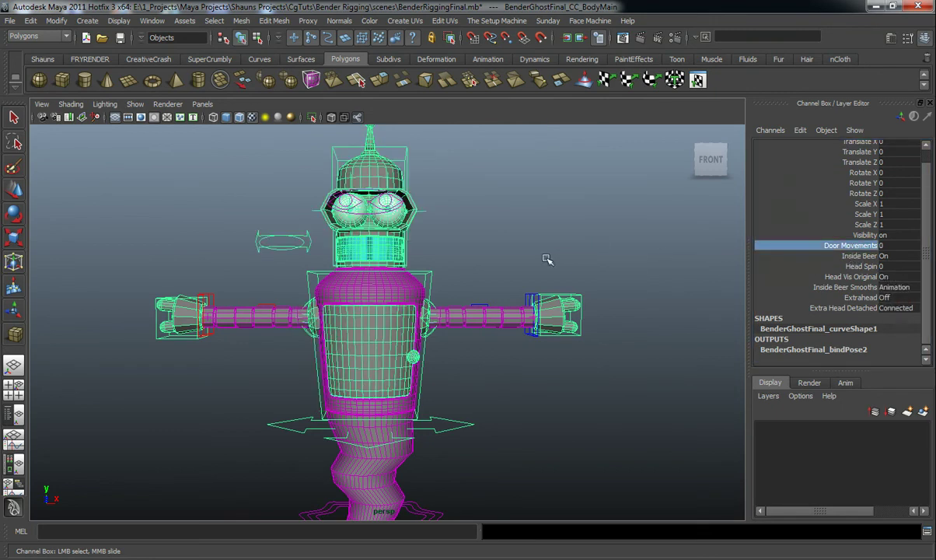
scroll(549, 280, "down", 5)
middle_click_drag(534, 340, 543, 292, "alt")
left_click_drag(544, 293, 534, 320, "alt")
left_click(516, 355)
Select the master system control on the grid and set Bender Ghost Connection to Free.
middle_click_drag(495, 366, 498, 341, "alt")
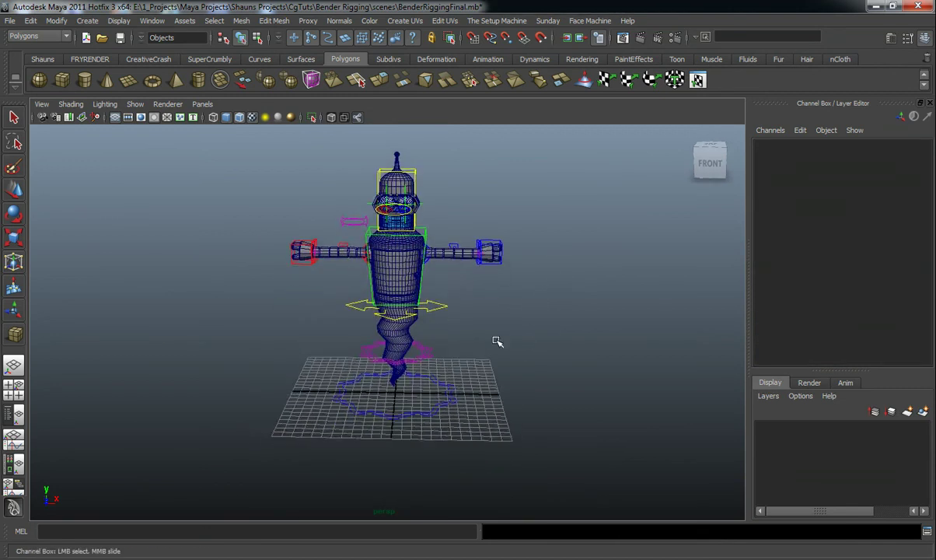
scroll(491, 333, "up", 3)
left_click(457, 424)
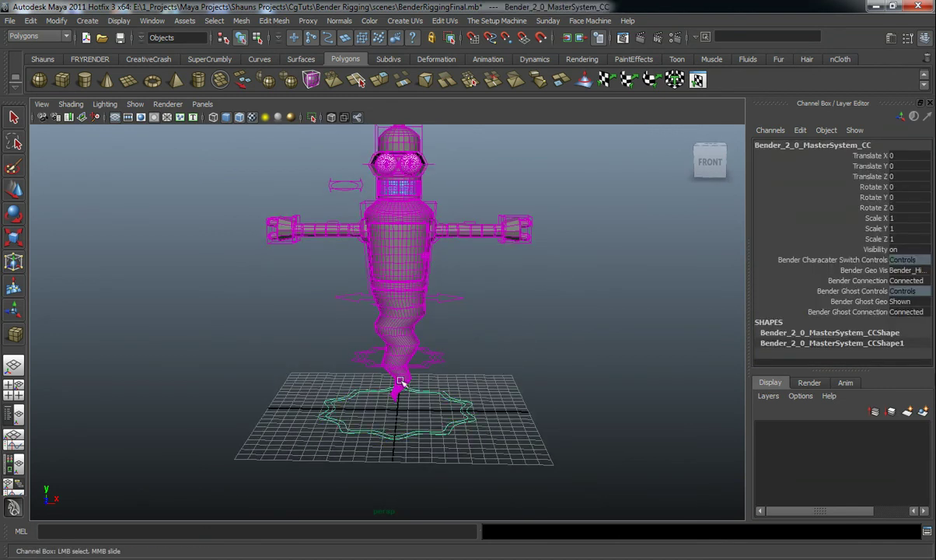
left_click_drag(431, 286, 436, 335, "alt")
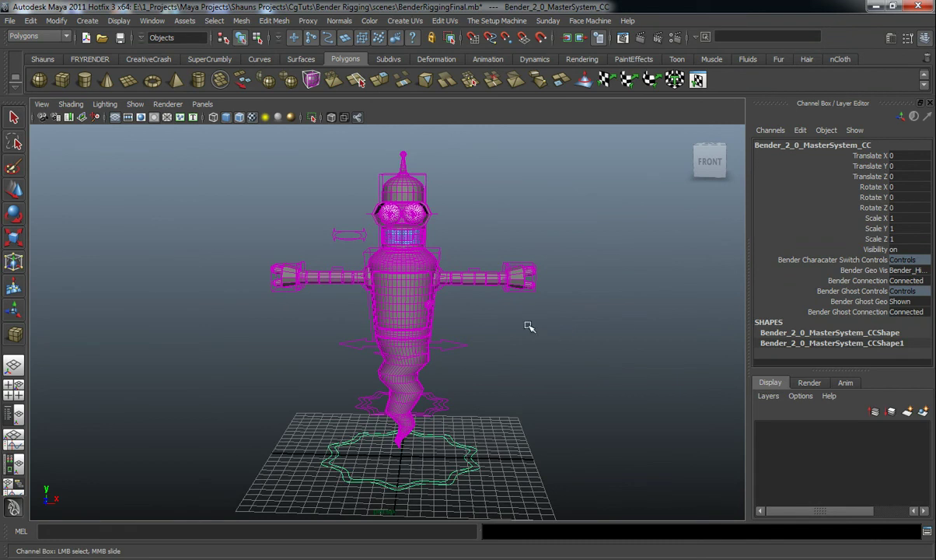
left_click(914, 313)
left_click(909, 337)
Move the ghost sideways off the grid along X with its main world control.
middle_click_drag(563, 376, 578, 345, "alt")
left_click(541, 355)
left_click(458, 379)
key("w")
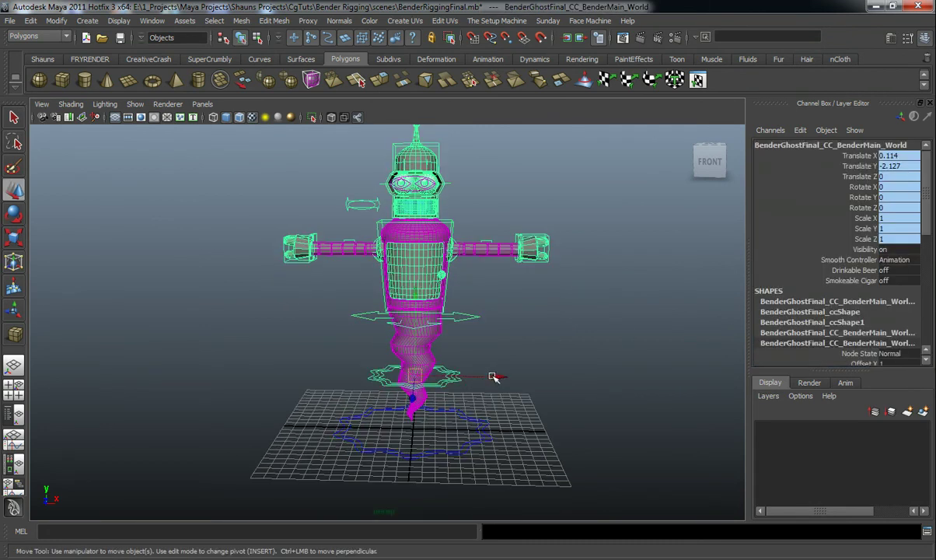
left_click_drag(493, 377, 253, 374)
scroll(340, 350, "down", 3)
On the master system control, set Bender Geo Vis to Bender Shown and Bender Connection to Free.
left_click(439, 424)
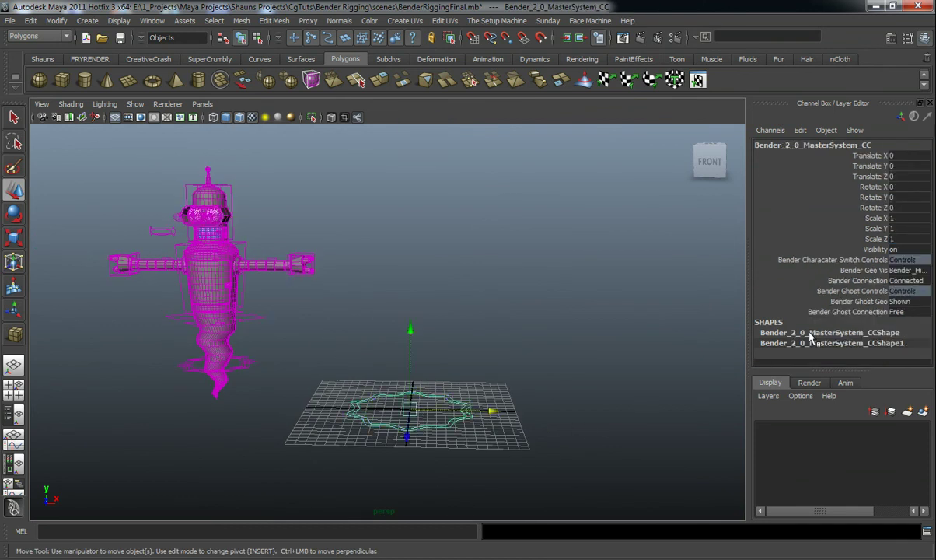
left_click(902, 270)
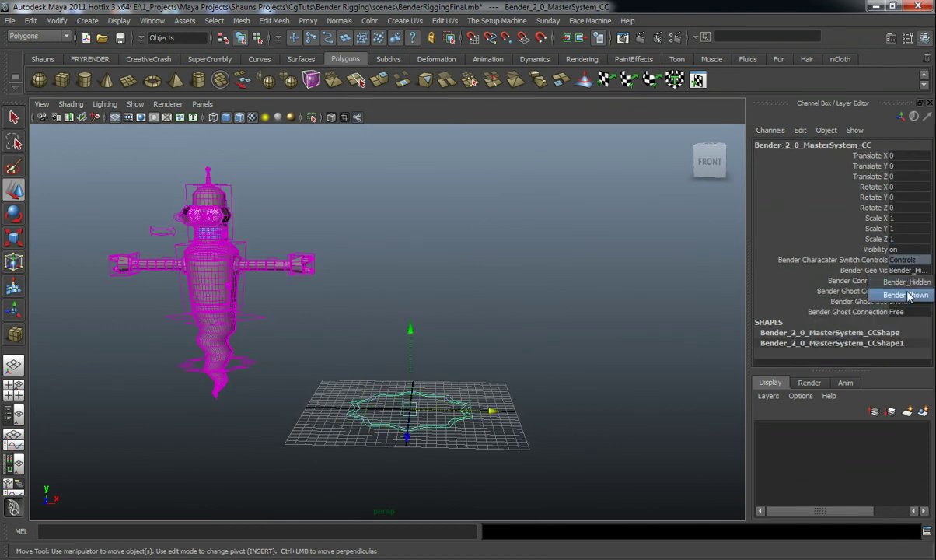
left_click(907, 295)
left_click(517, 353)
left_click(467, 408)
left_click(910, 283)
left_click(906, 303)
Move the master system control away from both characters, to about X 23.8, Y 4.8, Z -2.5.
left_click(527, 411)
left_click_drag(457, 427, 473, 433)
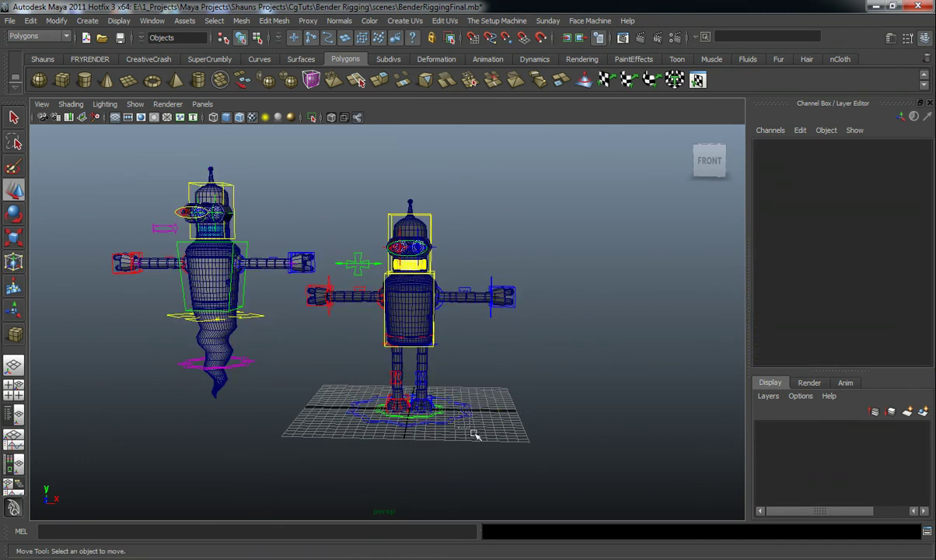
left_click(411, 411)
left_click(417, 423)
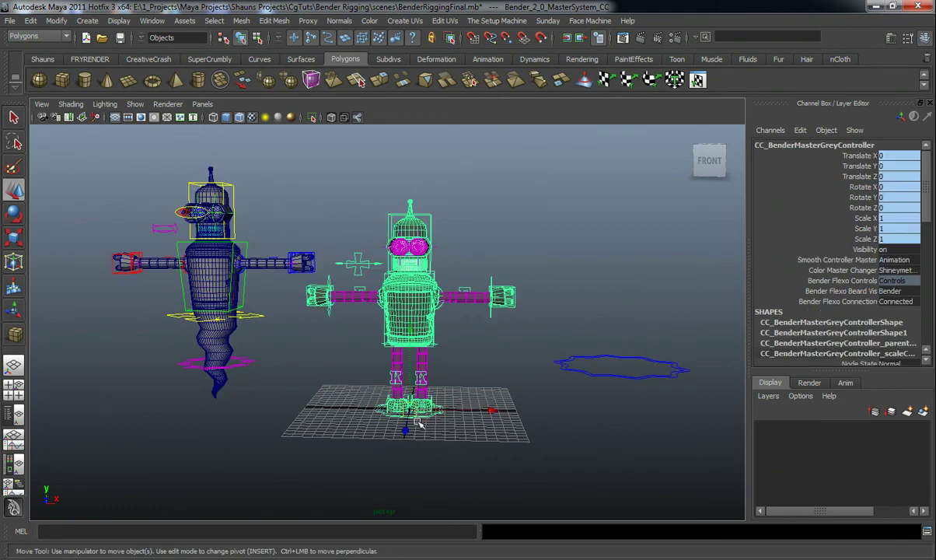
Move the regular Bender's master grey controller to about X 7, Y 3.7, Z -1 and tilt it about the X axis.
left_click_drag(418, 422, 473, 378)
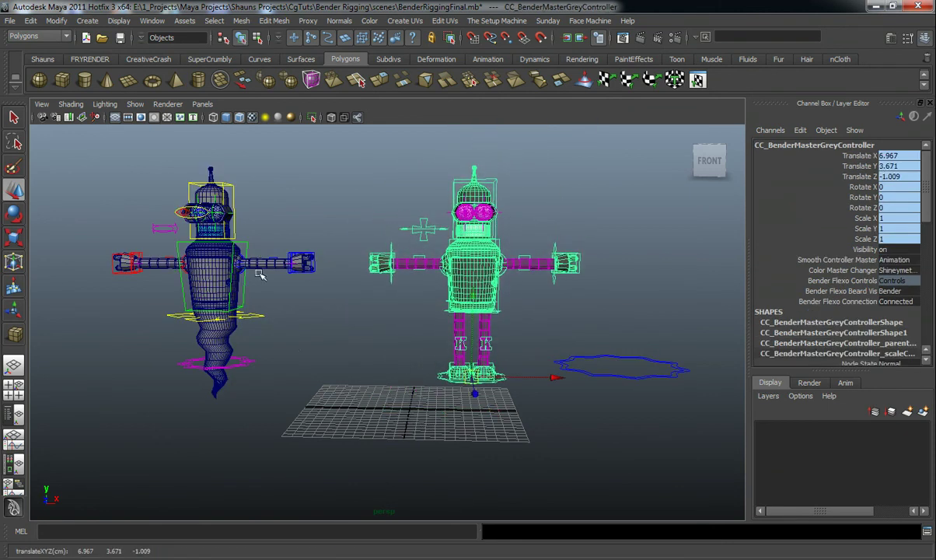
middle_click_drag(400, 259, 405, 295, "alt")
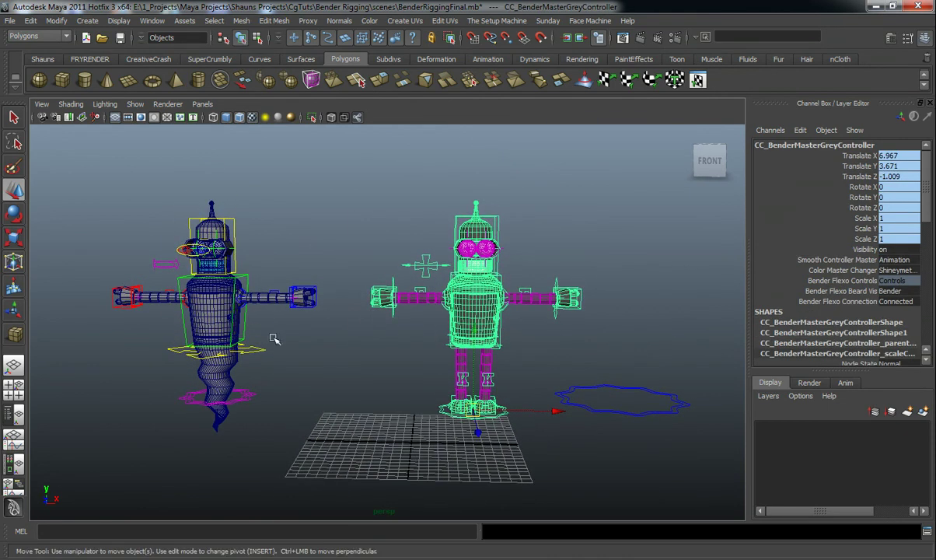
key("e")
left_click_drag(479, 388, 482, 281)
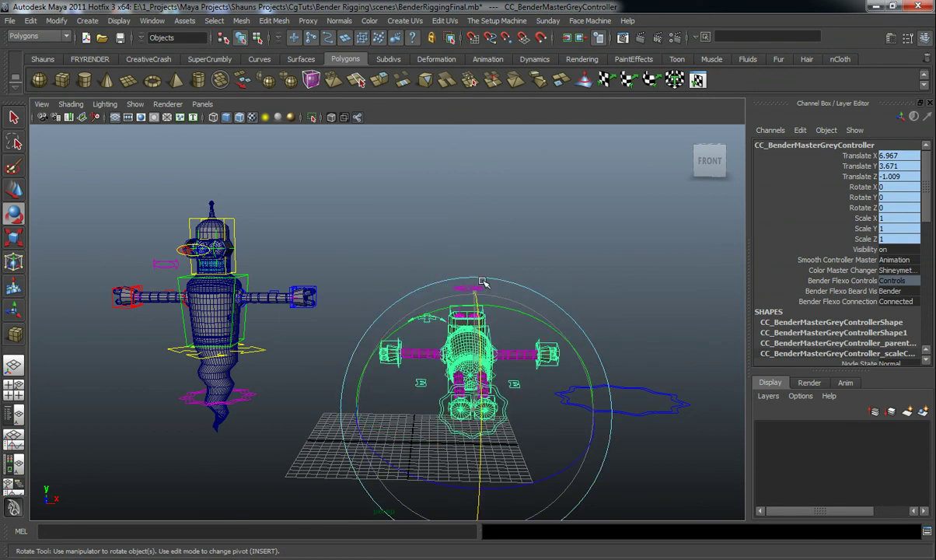
Move the ghost around independently of Bender with its main world control, ending at about X -8.2, Y -2, Z -0.3.
left_click(237, 404)
key("w")
left_click_drag(220, 394, 496, 247)
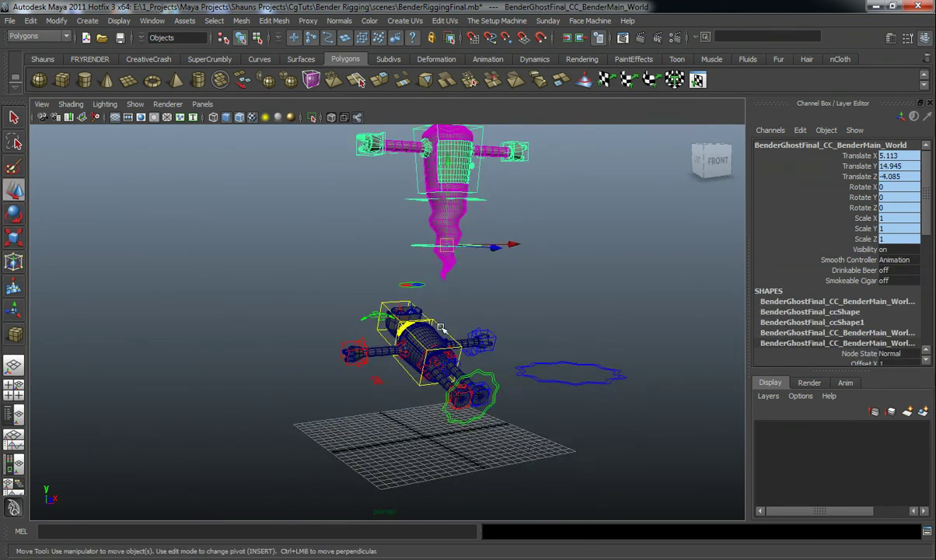
middle_click_drag(439, 326, 435, 408, "alt")
left_click_drag(374, 411, 322, 370, "alt")
middle_click_drag(323, 371, 325, 414, "alt")
left_click_drag(421, 300, 282, 408)
middle_click_drag(277, 428, 286, 389, "alt")
scroll(287, 389, "up", 2)
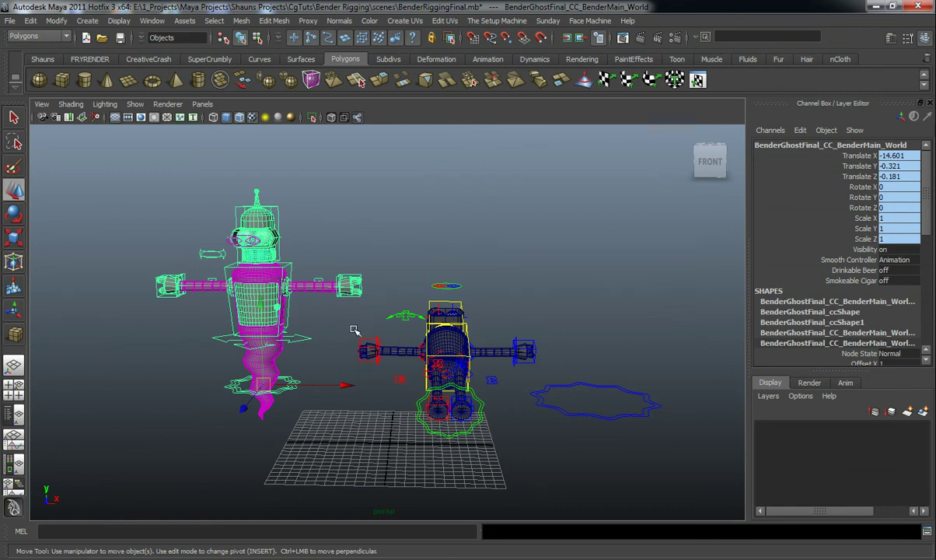
left_click_drag(353, 329, 349, 329, "alt")
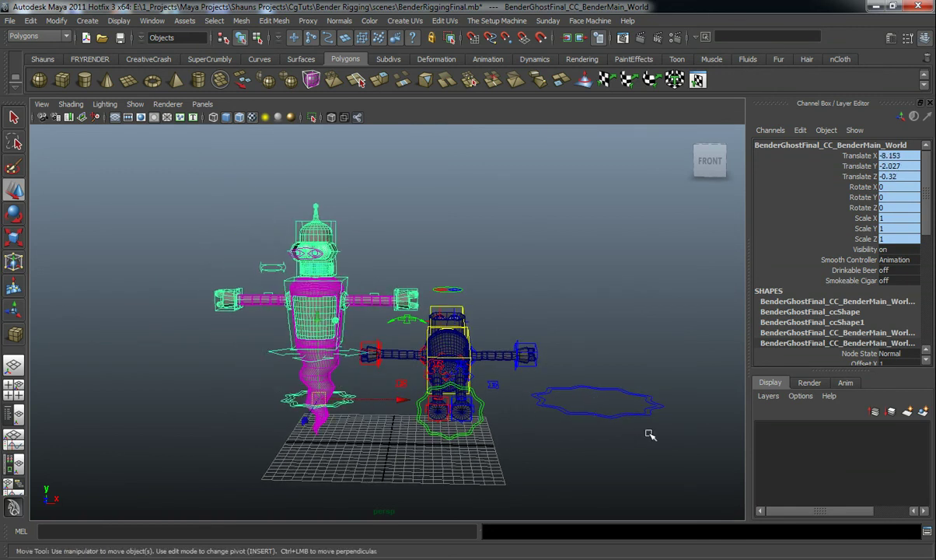
On the master system control, set both Bender Connection and Bender Ghost Connection to Connected.
left_click(657, 408)
left_click(902, 282)
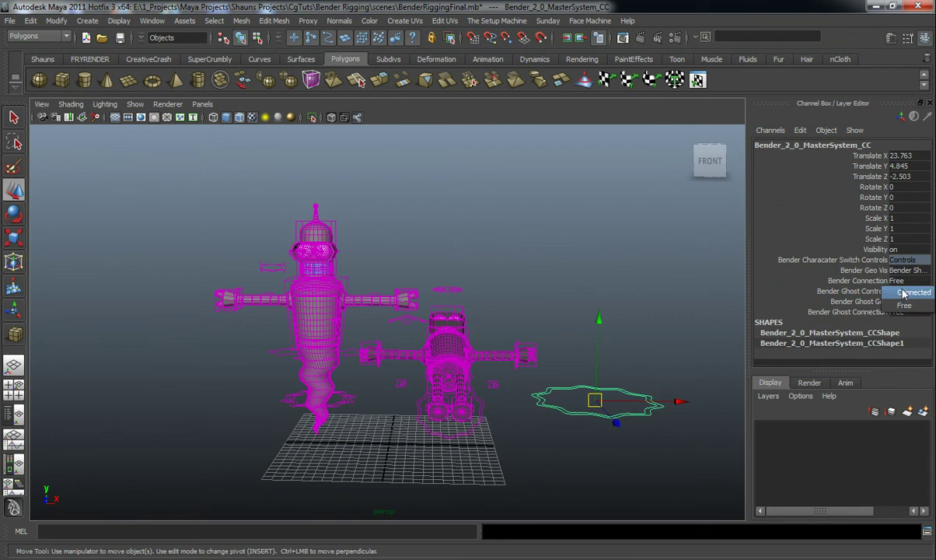
left_click(903, 306)
left_click(903, 312)
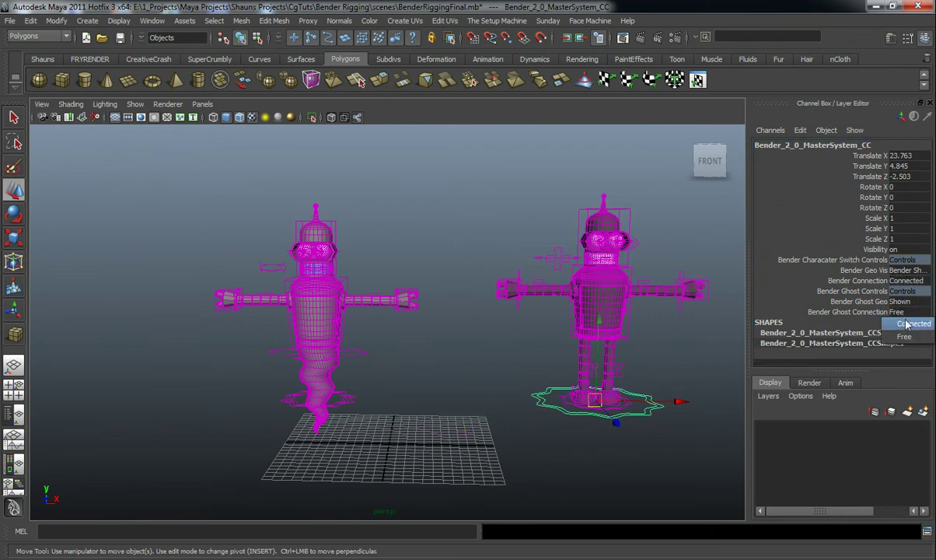
left_click(860, 328)
Bring both characters back over the grid with the master system control and set its Translate X, Y and Z to 0.
middle_click_drag(629, 351, 550, 415, "alt")
left_click_drag(516, 399, 322, 430)
left_click_drag(904, 157, 902, 178)
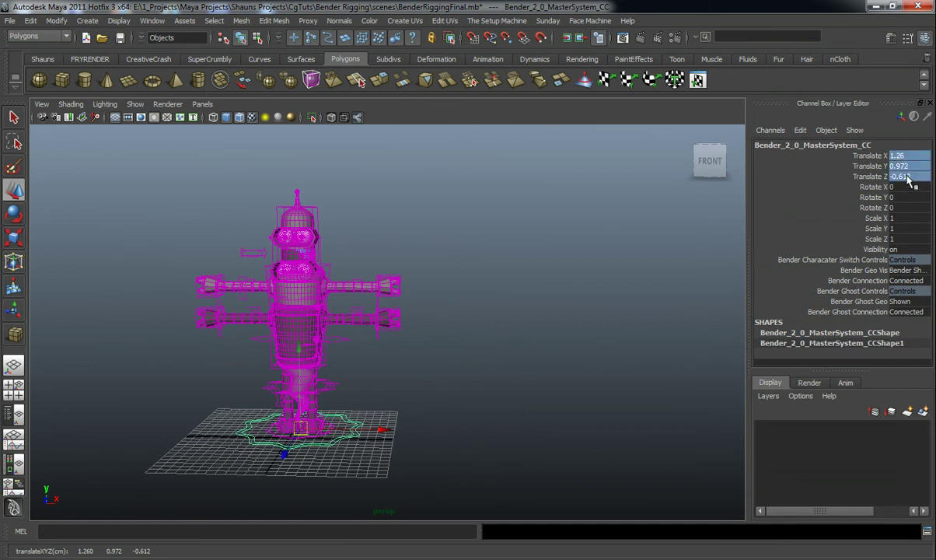
type("0")
key("Return")
Try moving both connected characters together with the master system control, and reset its translation to 0.
middle_click_drag(416, 306, 521, 259)
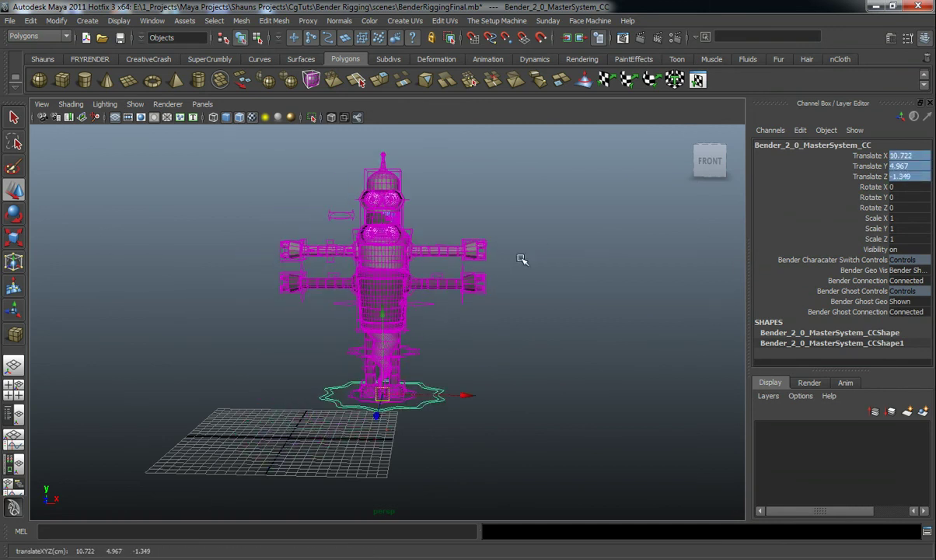
scroll(553, 298, "up", 4)
middle_click_drag(508, 315, 563, 326, "alt")
scroll(554, 313, "down", 4)
left_click_drag(470, 369, 407, 379)
left_click_drag(913, 156, 915, 176)
type("0")
key("Return")
left_click_drag(551, 286, 449, 322, "alt")
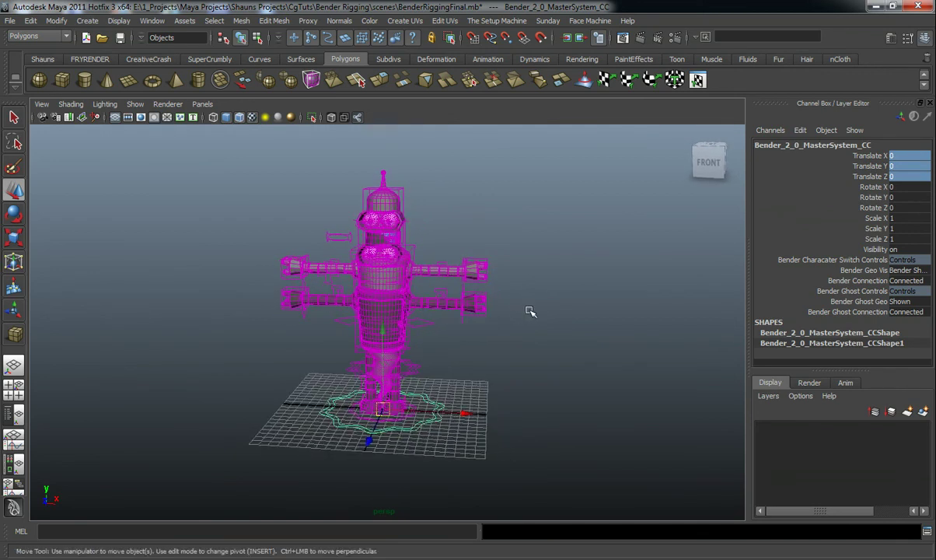
left_click_drag(530, 325, 455, 317, "alt")
middle_click_drag(454, 318, 455, 305, "alt")
right_click_drag(455, 304, 463, 326, "alt")
left_click_drag(464, 327, 500, 320, "alt")
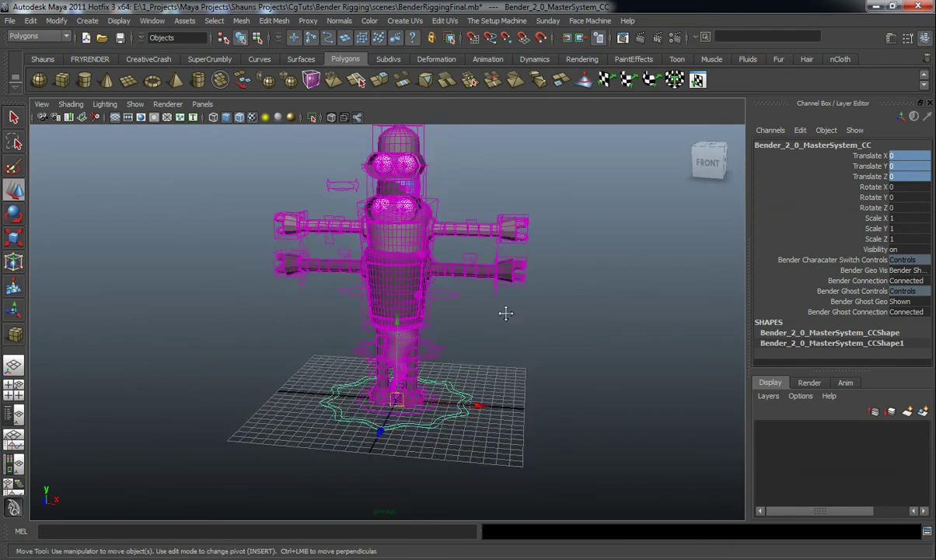